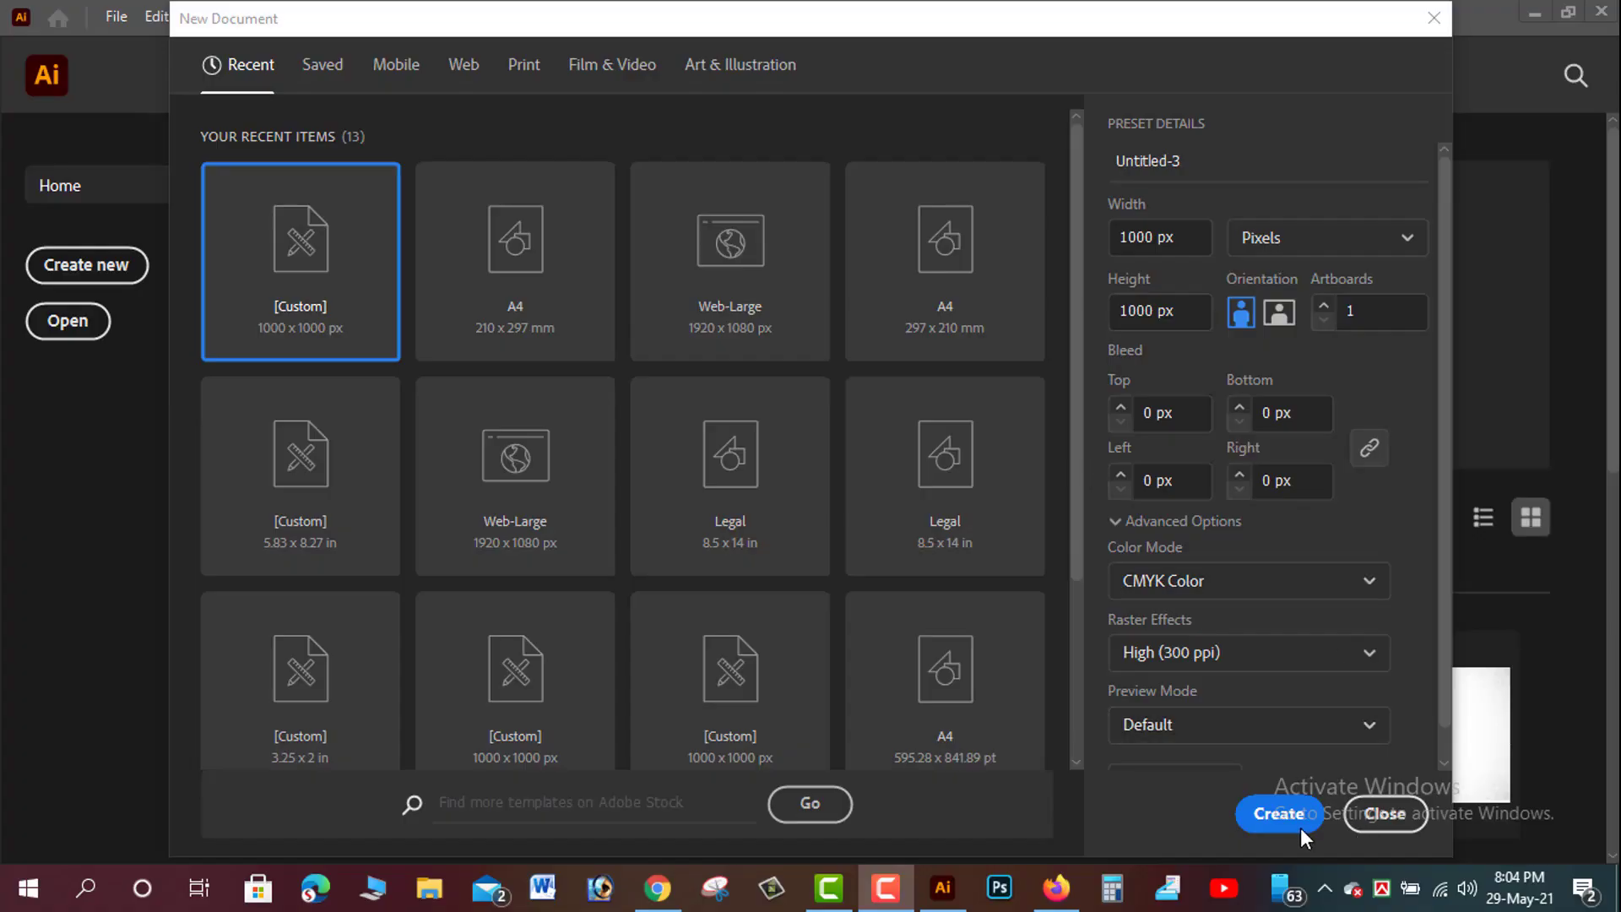
- Wait for the channel intro to end so a blank square Illustrator document appears
left_click(1300, 830)
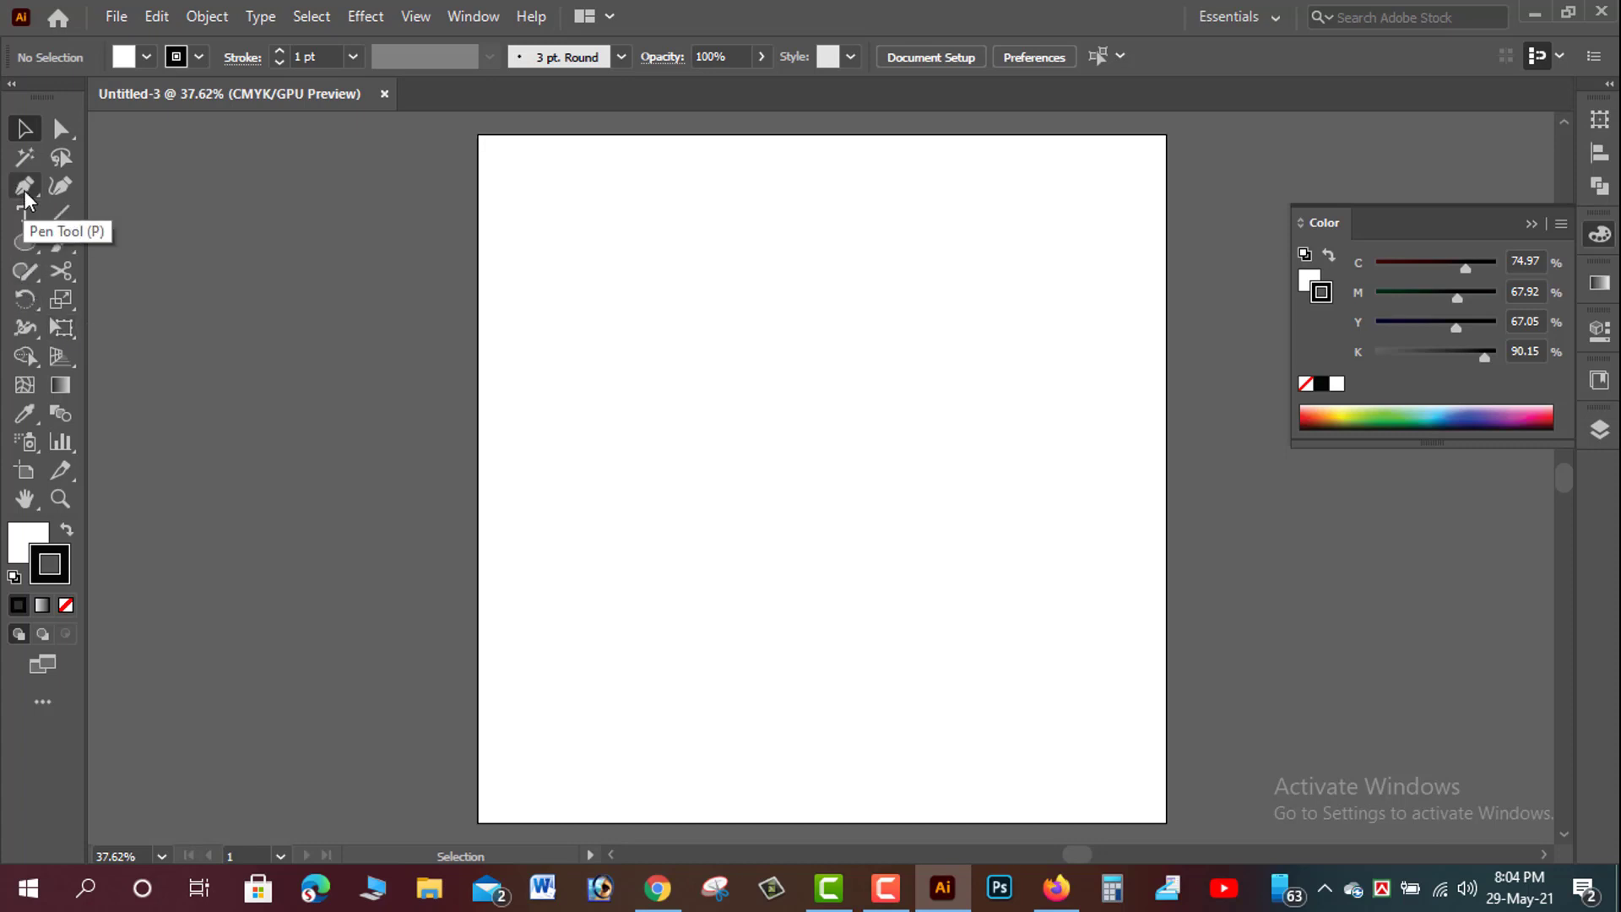
- Pen-draw an open tall narrow rectangular path, undoing a stray curved point
left_click(24, 188)
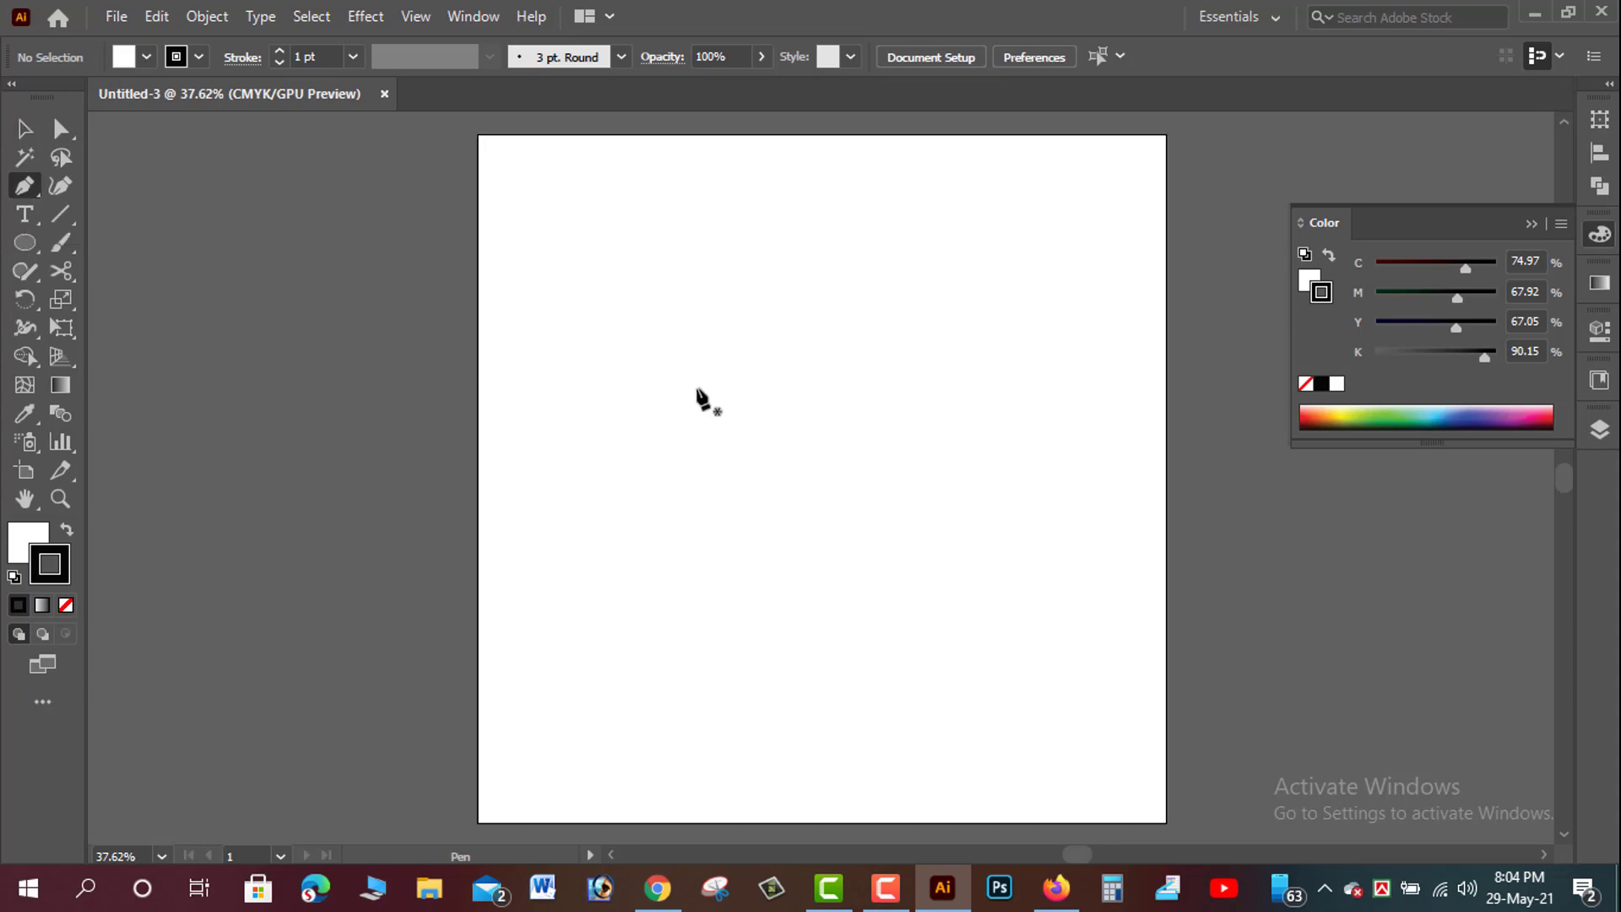
left_click(622, 411)
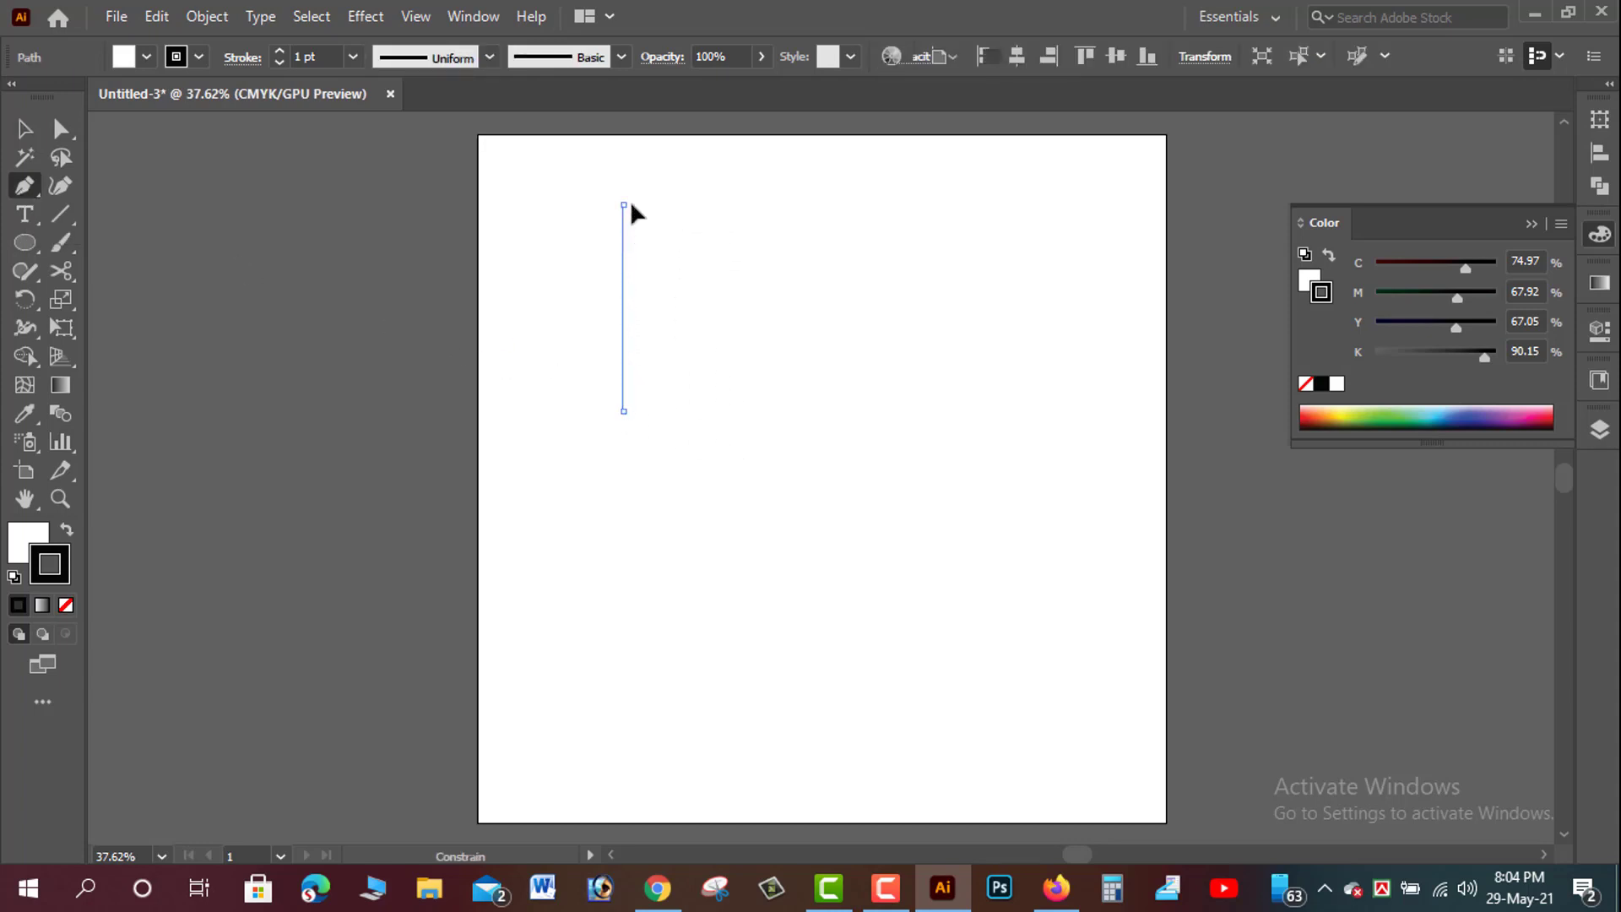
left_click(623, 204)
left_click(699, 205)
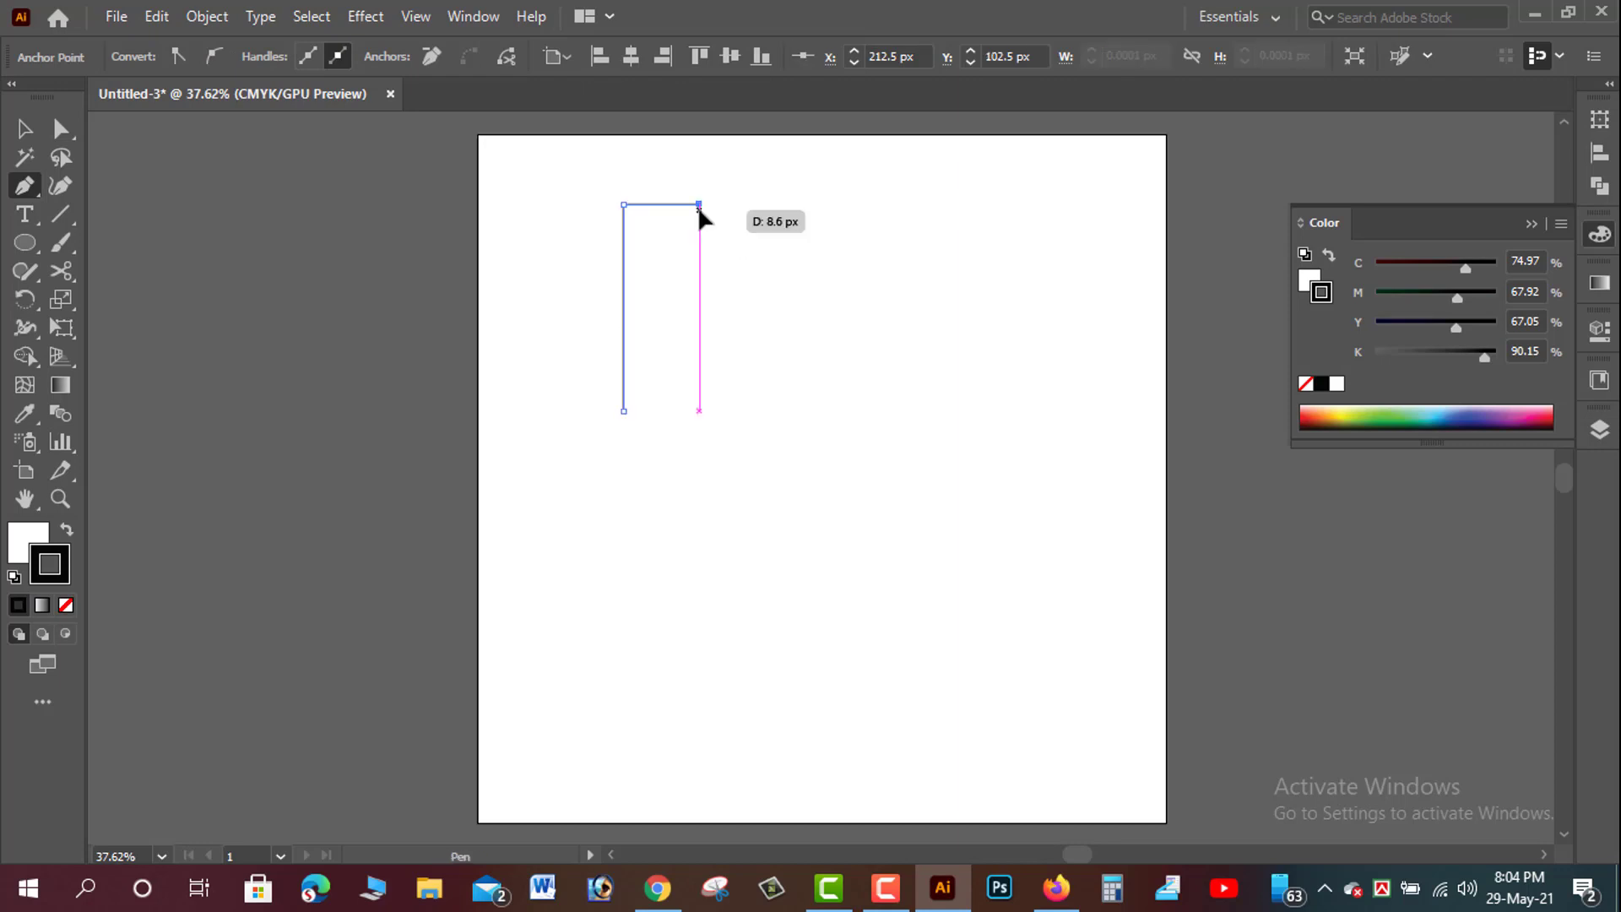
left_click(701, 539)
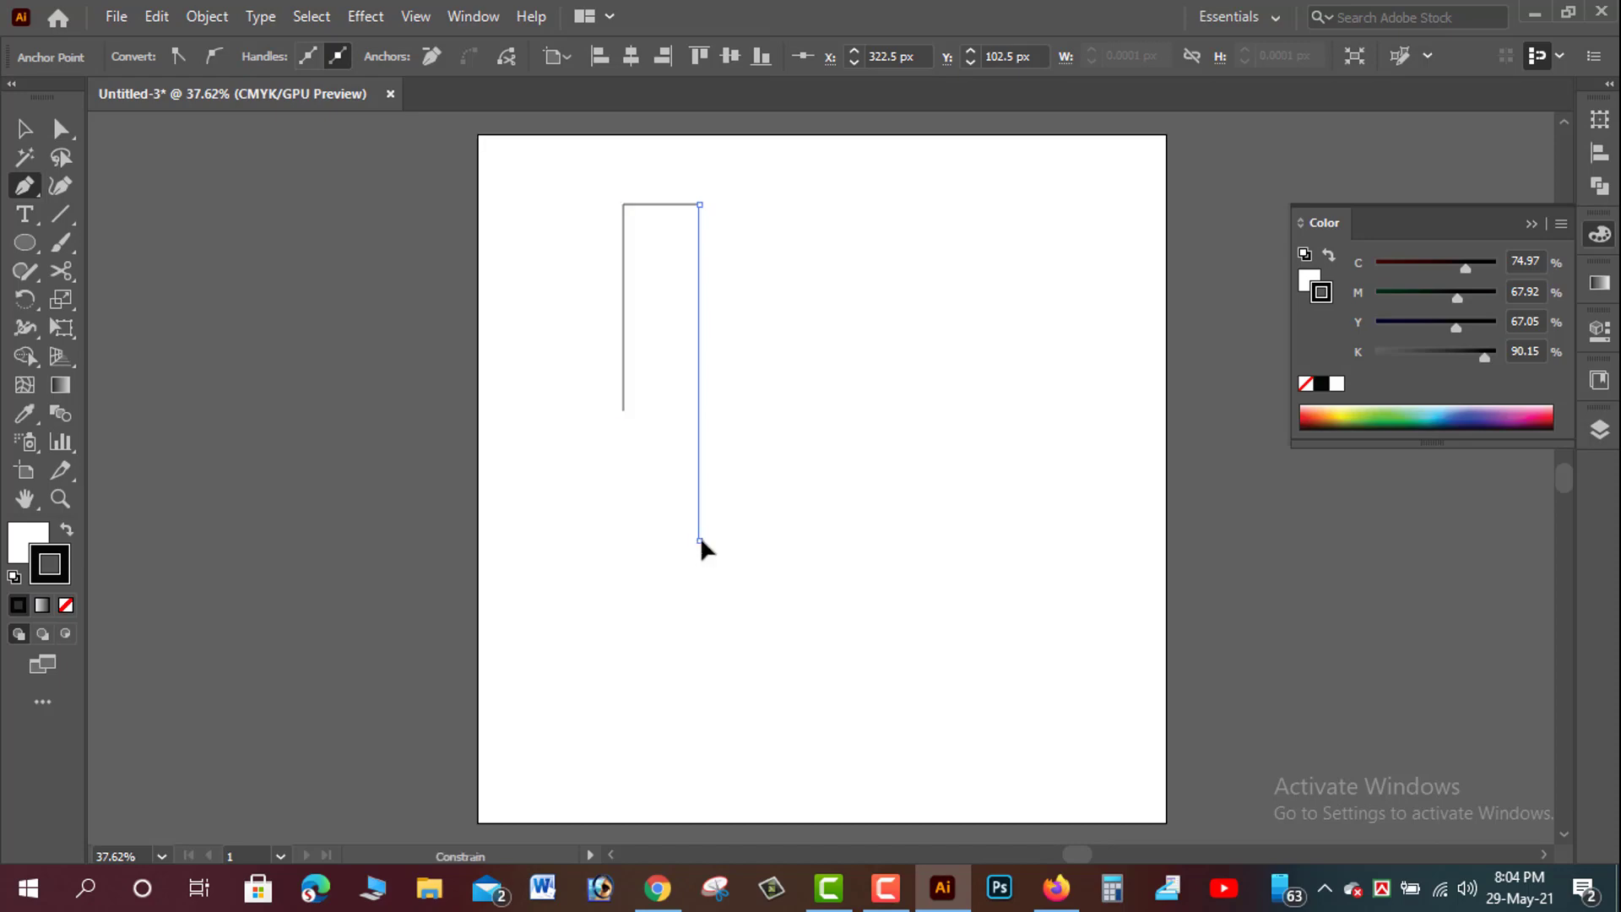
left_click(623, 539)
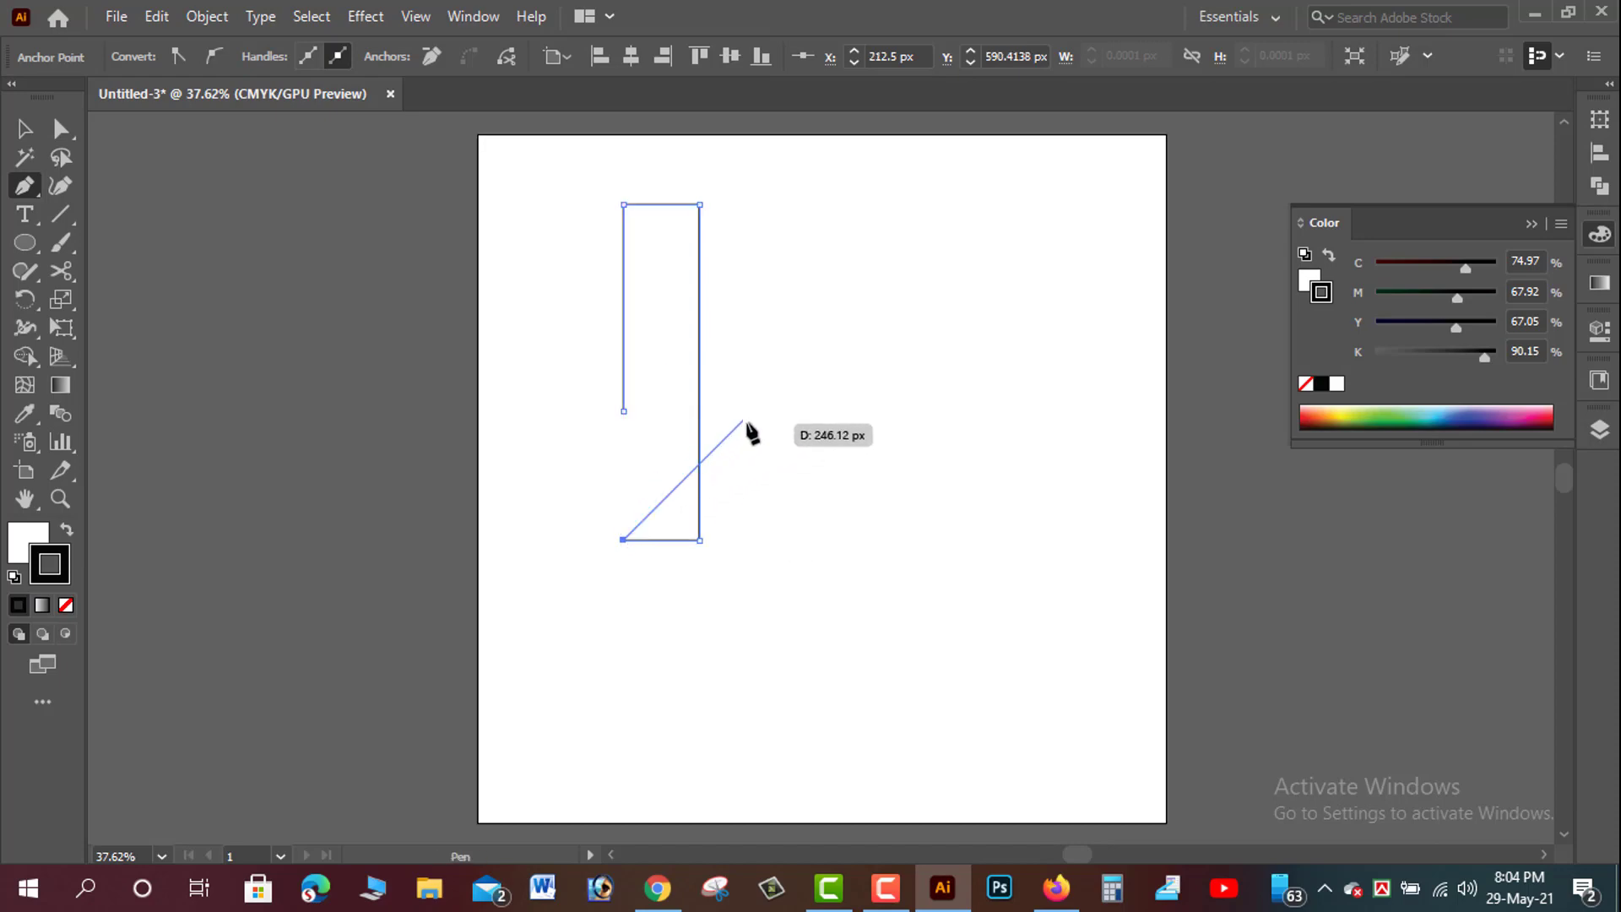
left_click_drag(746, 419, 900, 417)
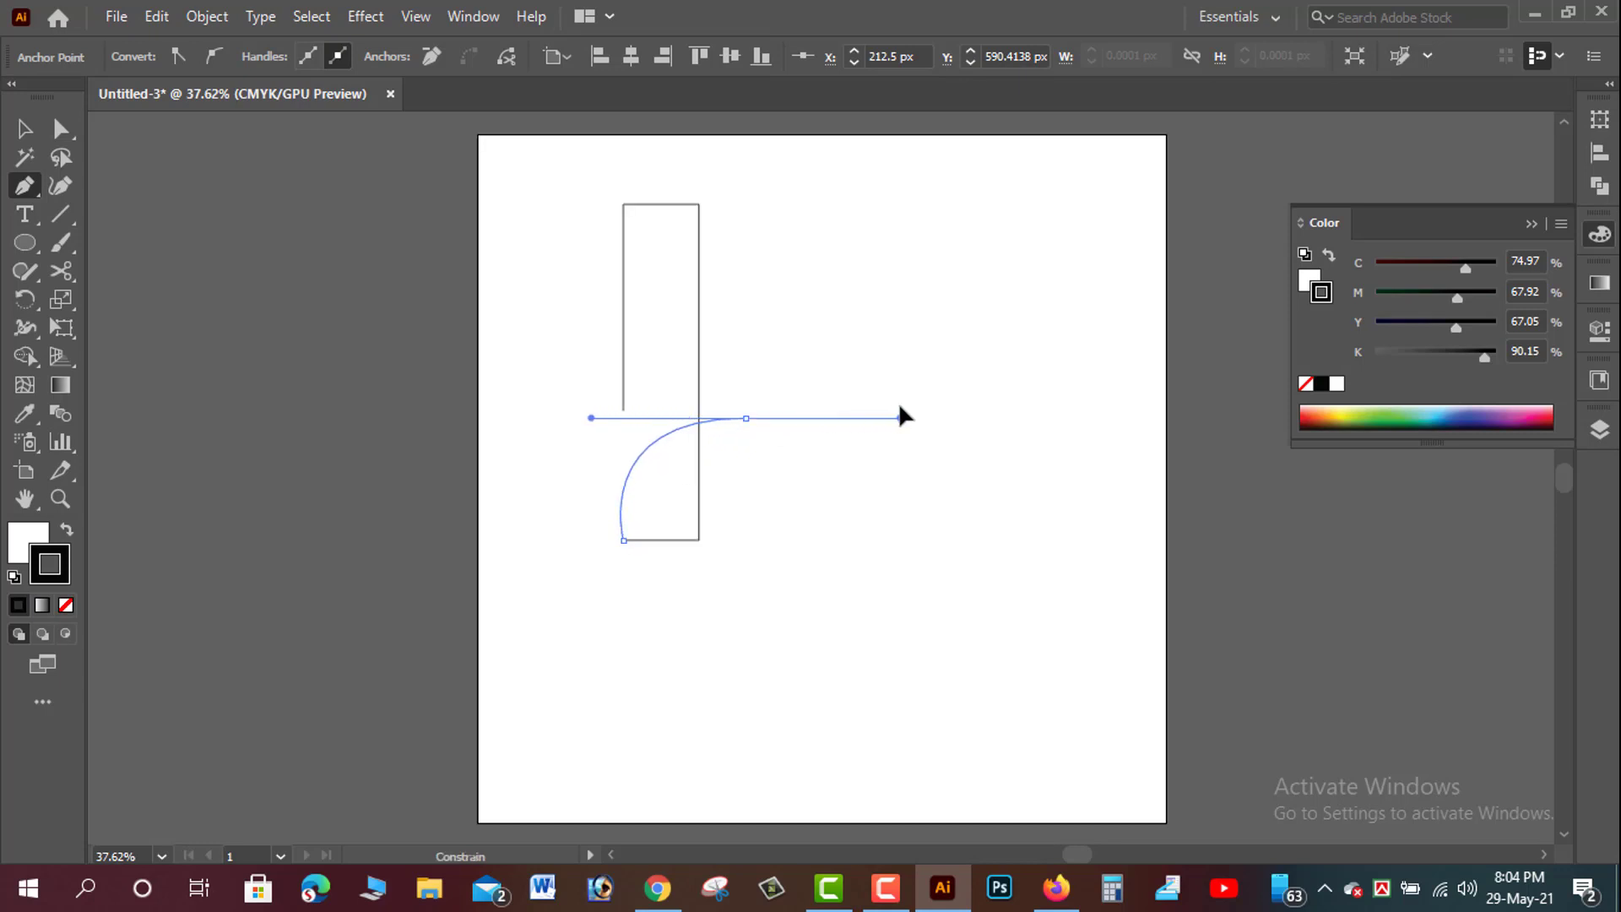
key("ctrl+z")
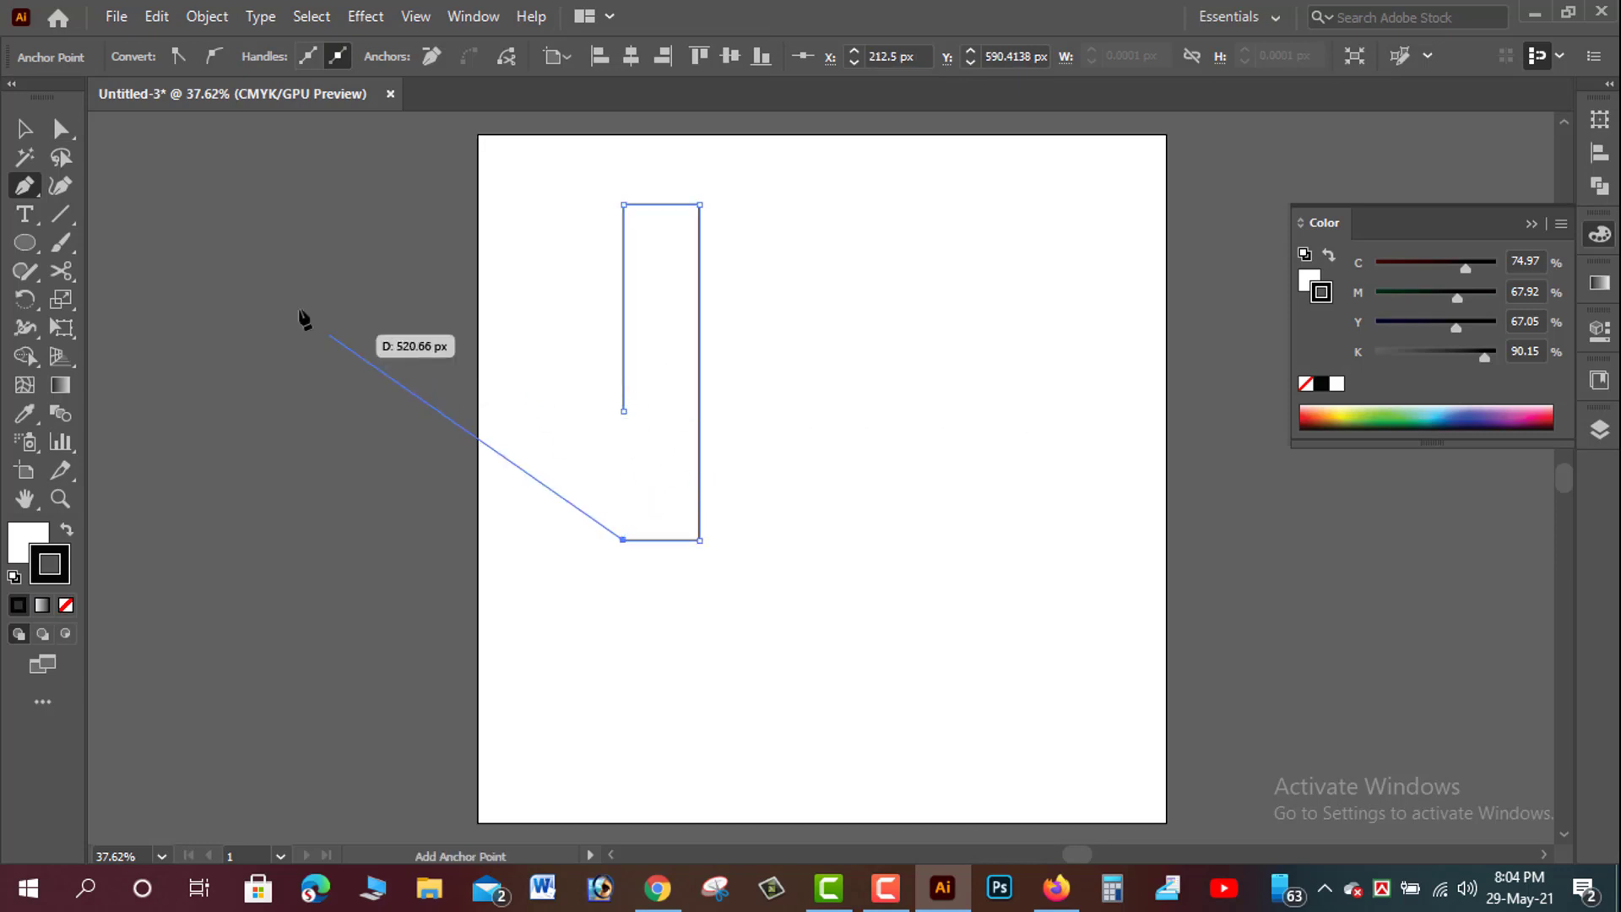
- Give the outline path no fill and a 20 pt black stroke
left_click(25, 129)
left_click(506, 253)
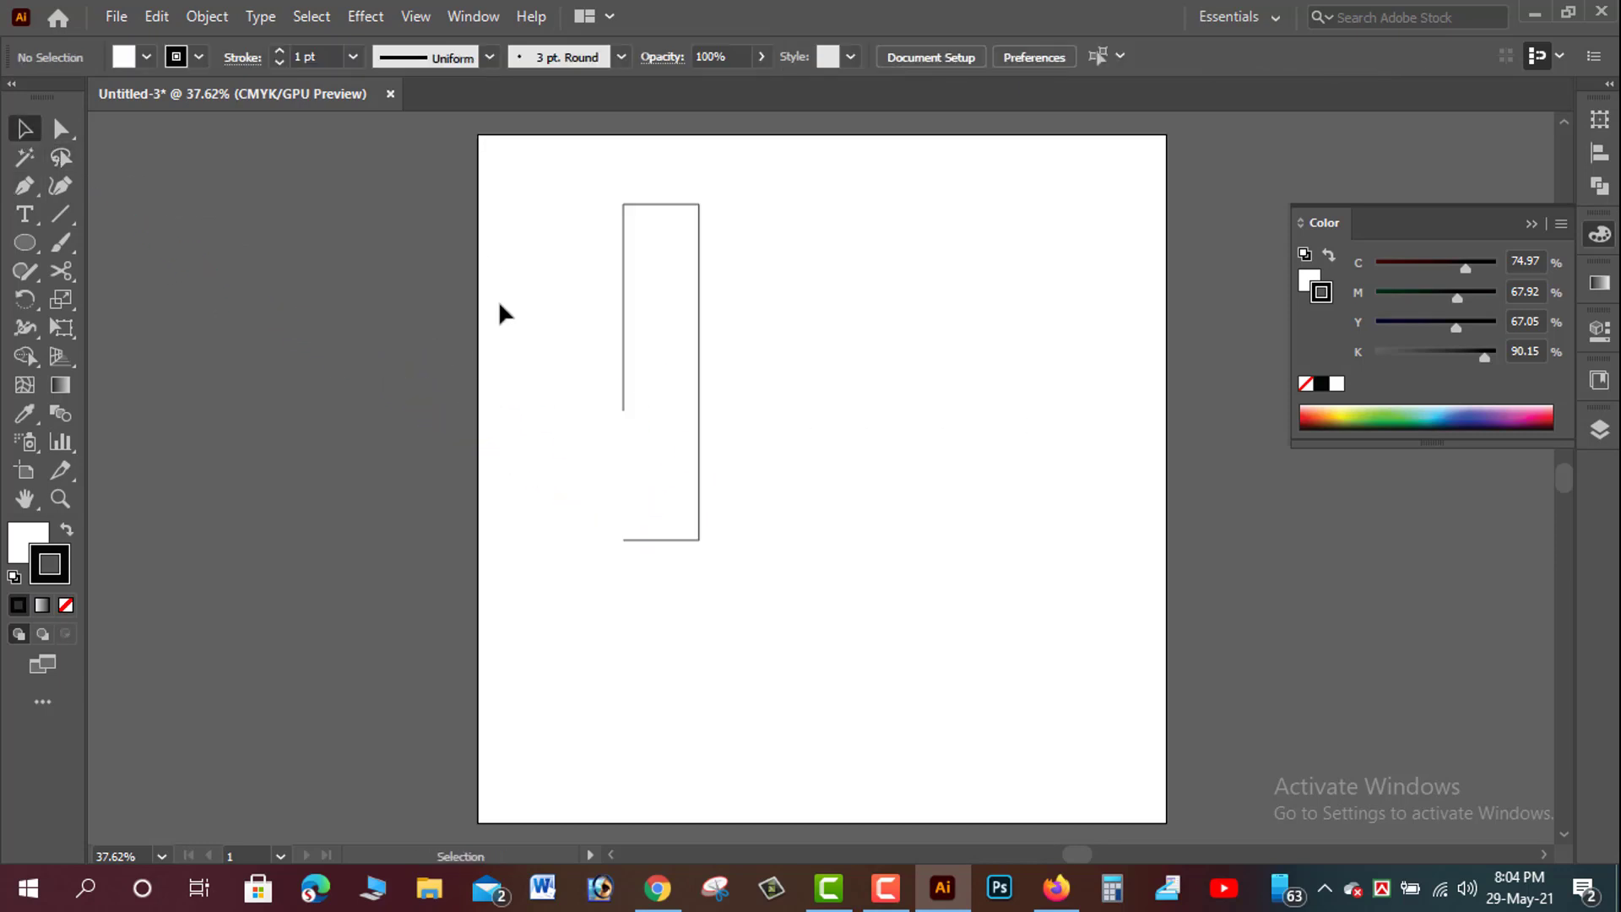
mouse_move(534, 275)
left_mouse_down()
mouse_move(716, 510)
mouse_move(691, 462)
left_mouse_up()
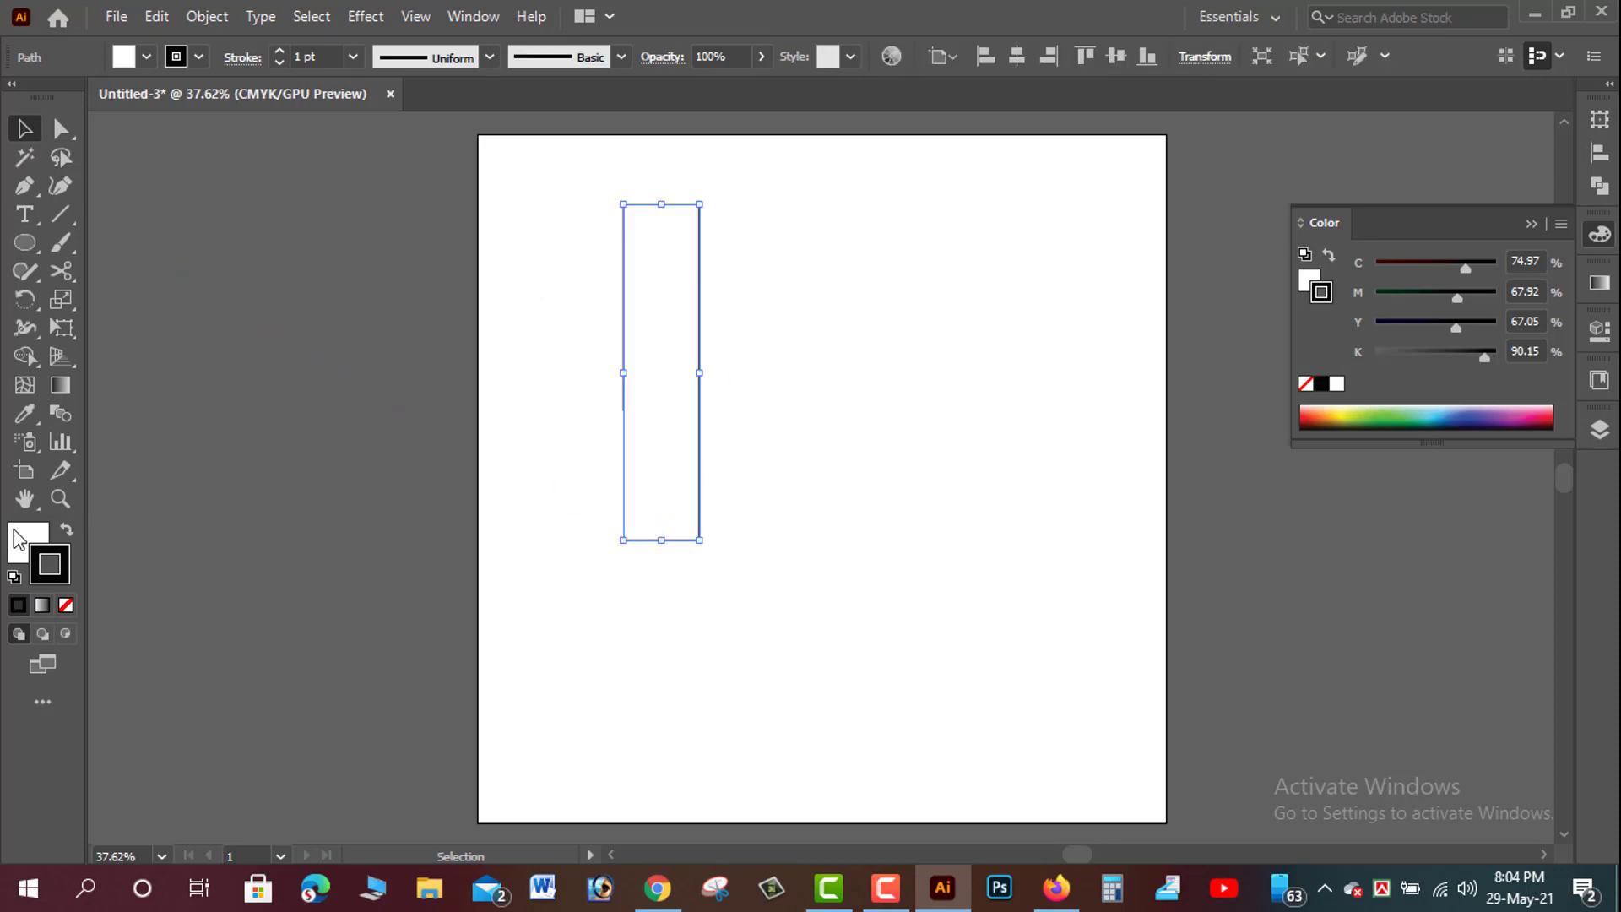
left_click(66, 605)
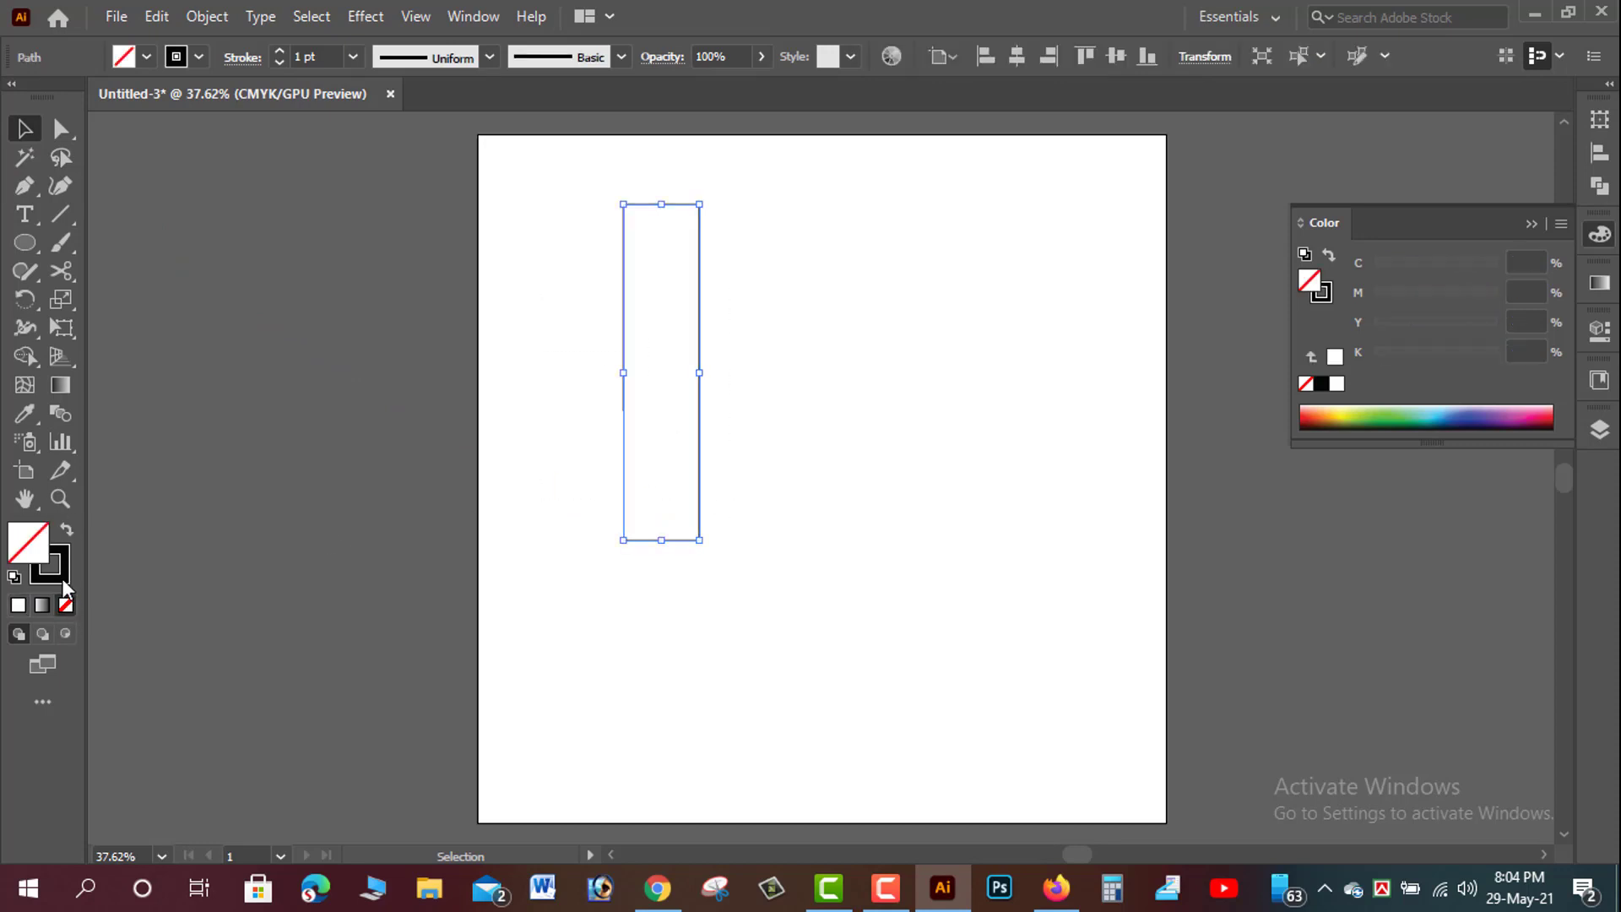
left_click(353, 57)
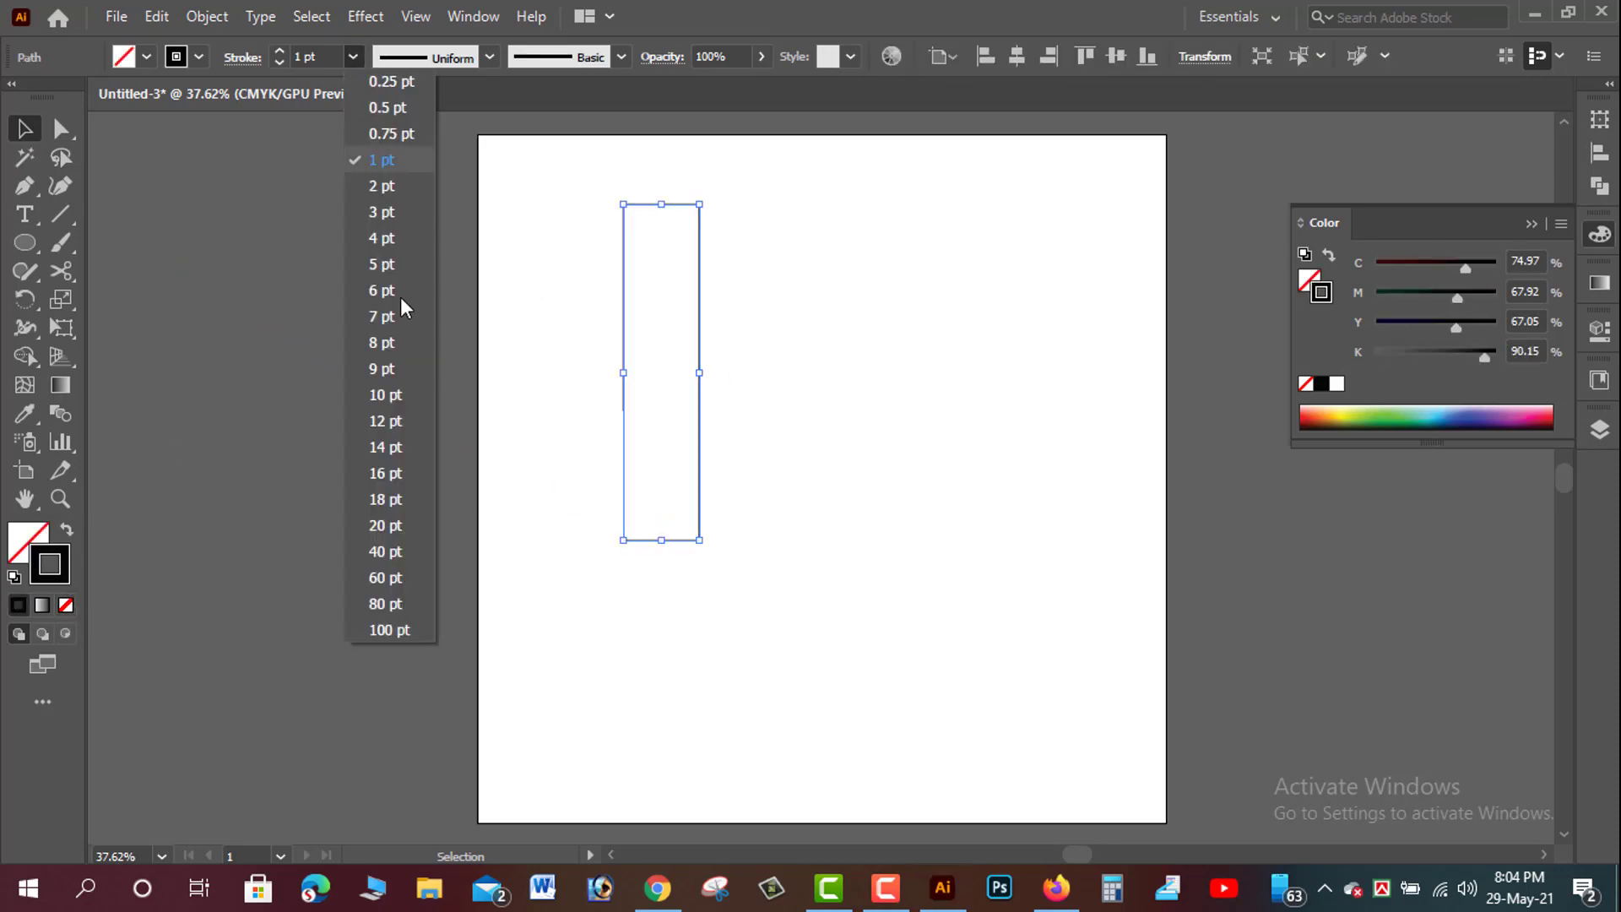
left_click(389, 526)
left_click(543, 465)
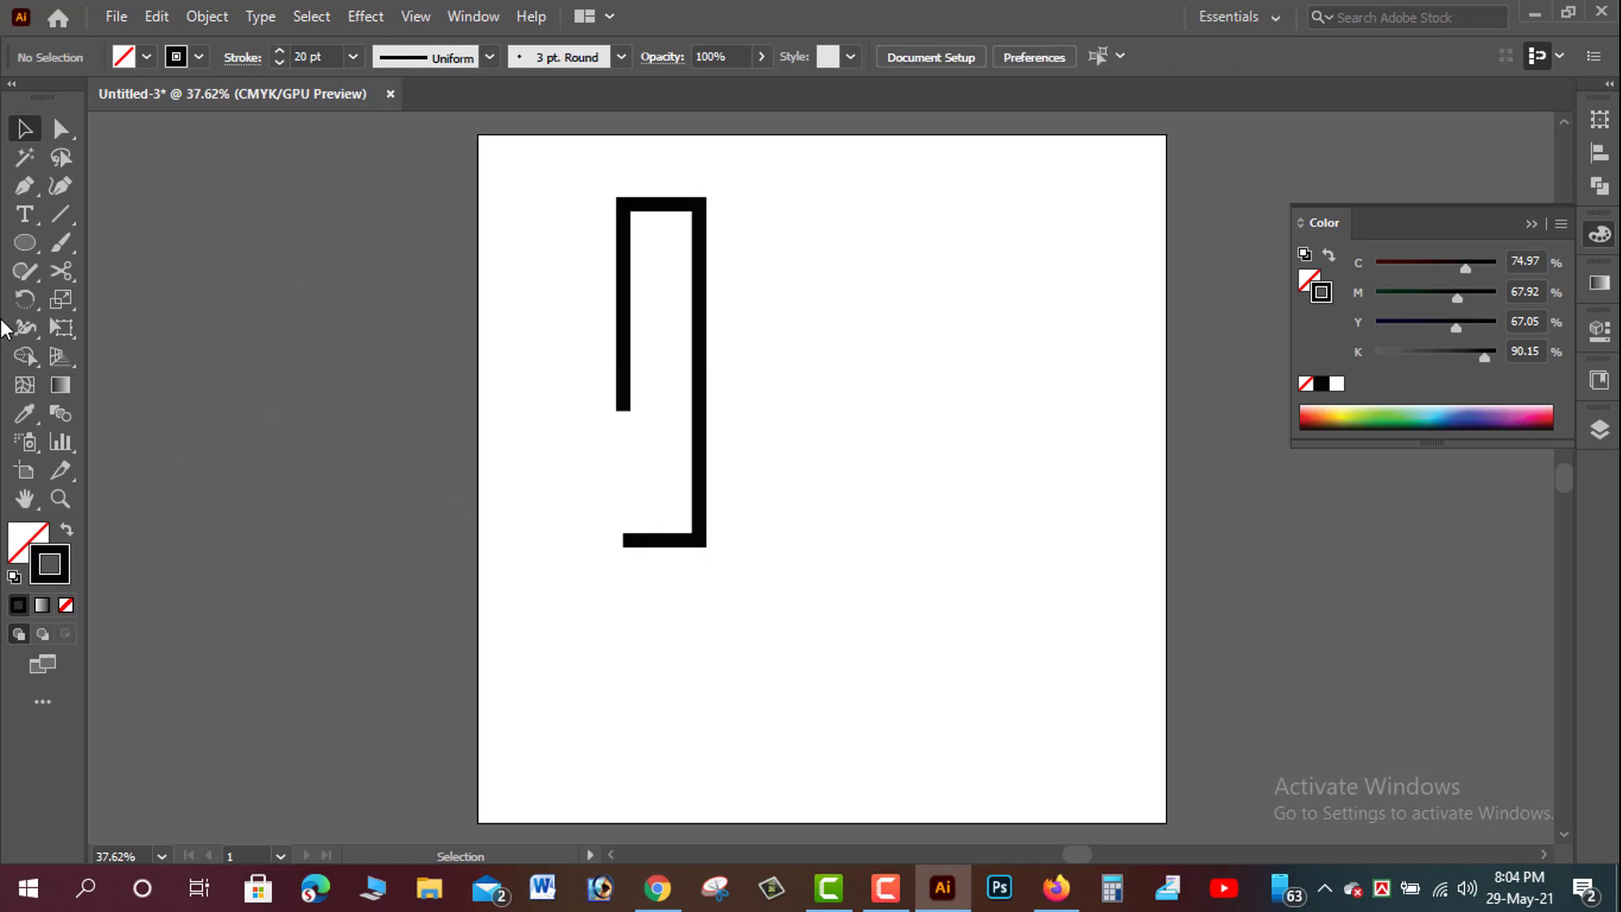
- Draw a circle over the outline's base and cut it at its left and right anchors
left_click(41, 242)
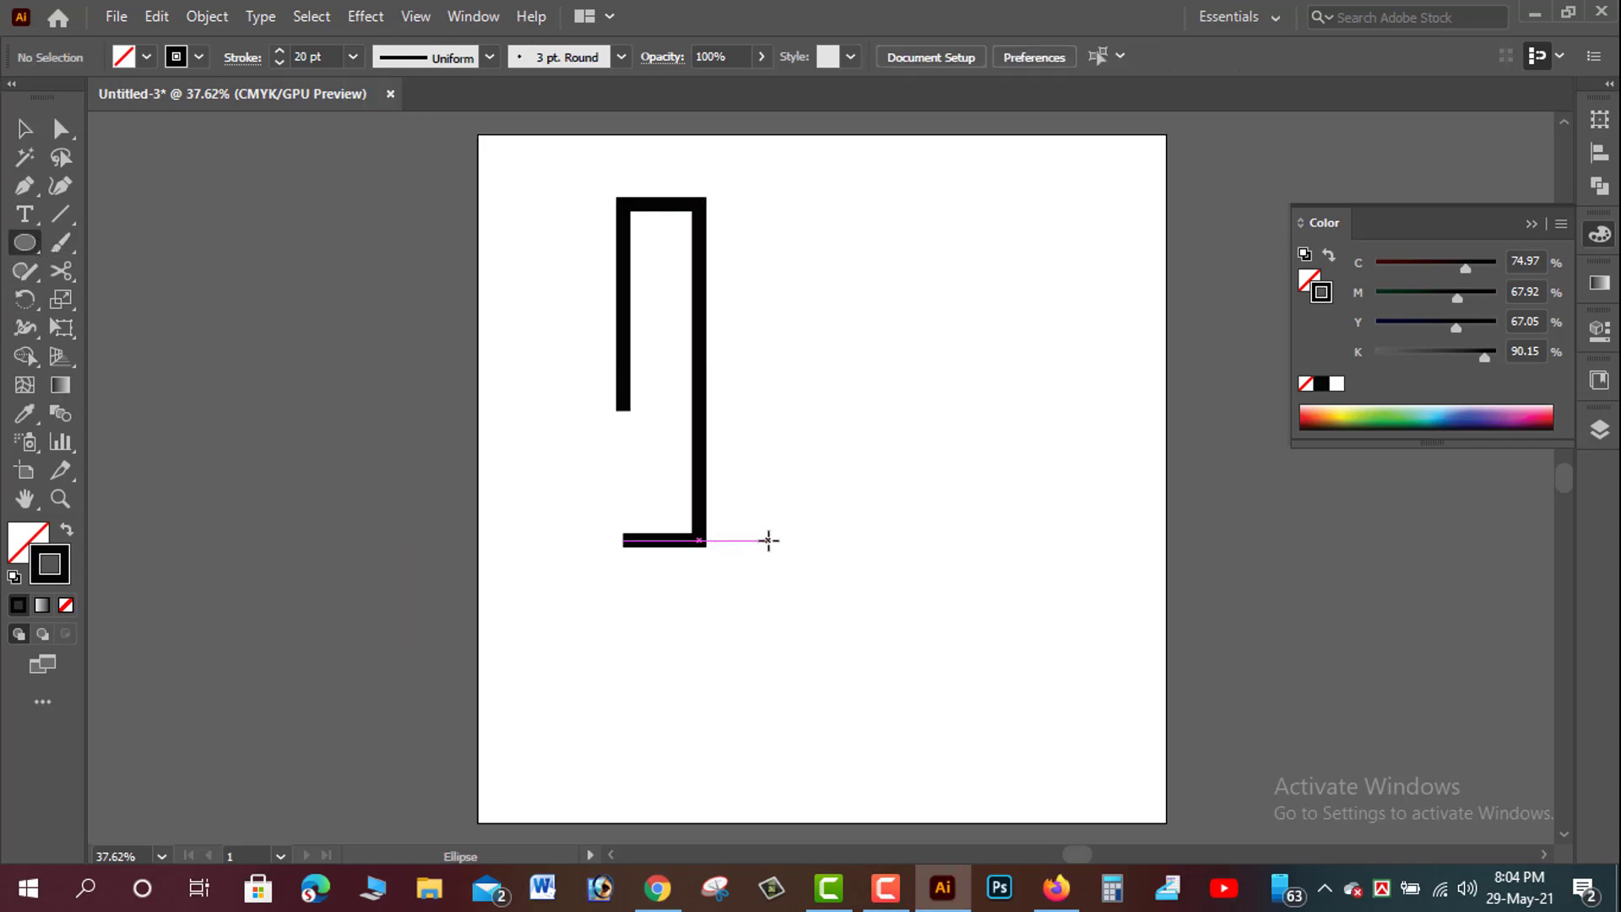
left_click_drag(769, 540, 912, 628)
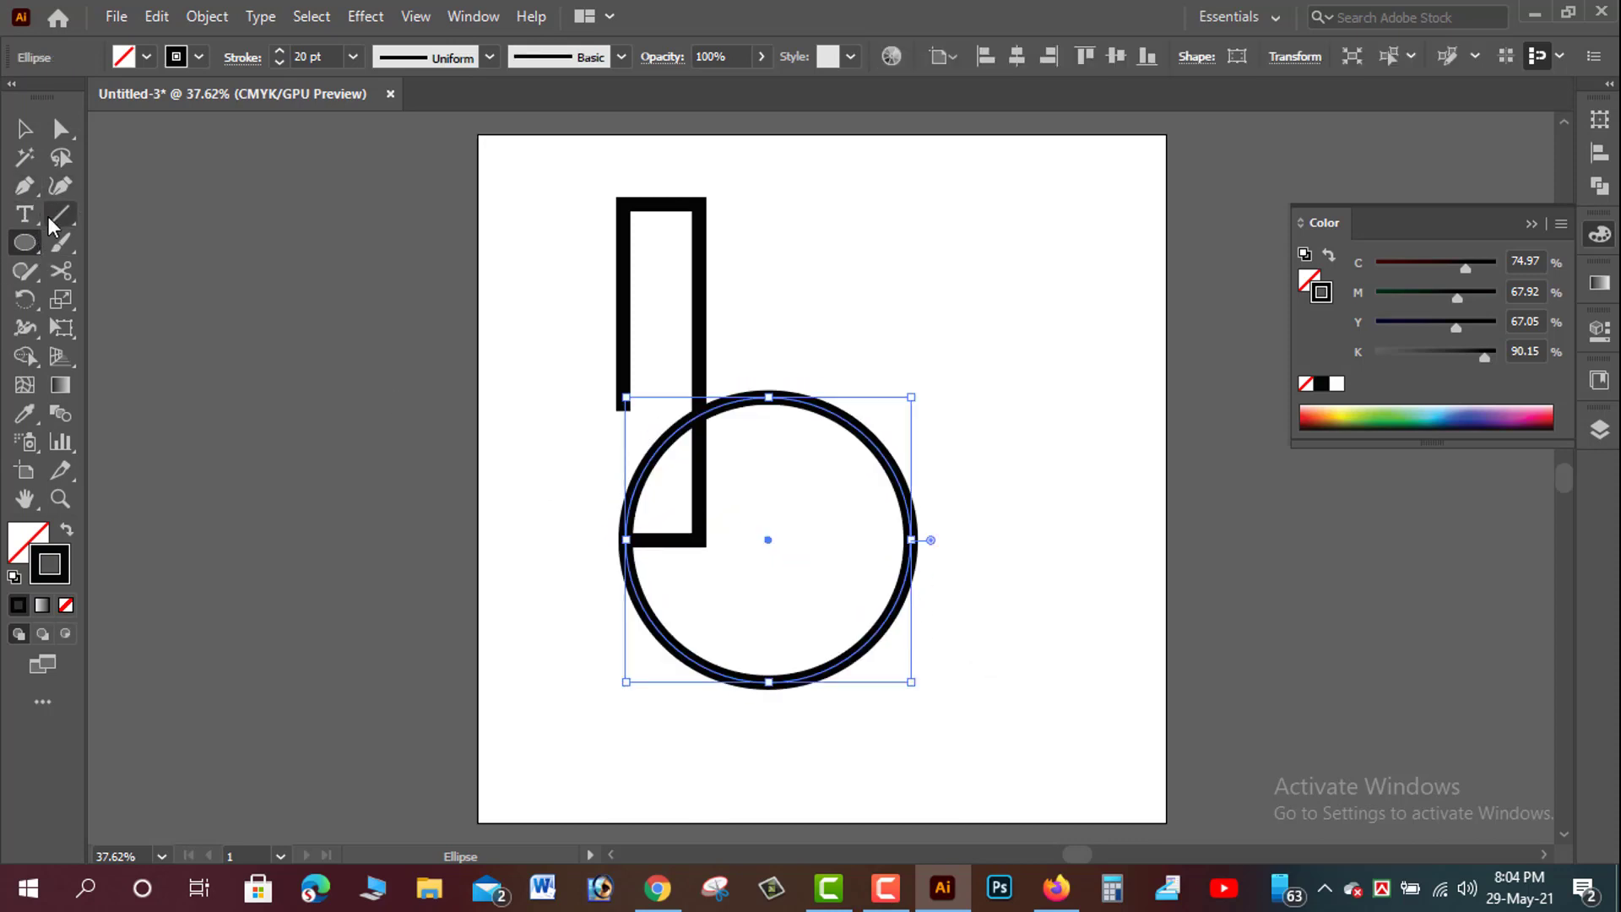
left_click(61, 270)
left_click(625, 540)
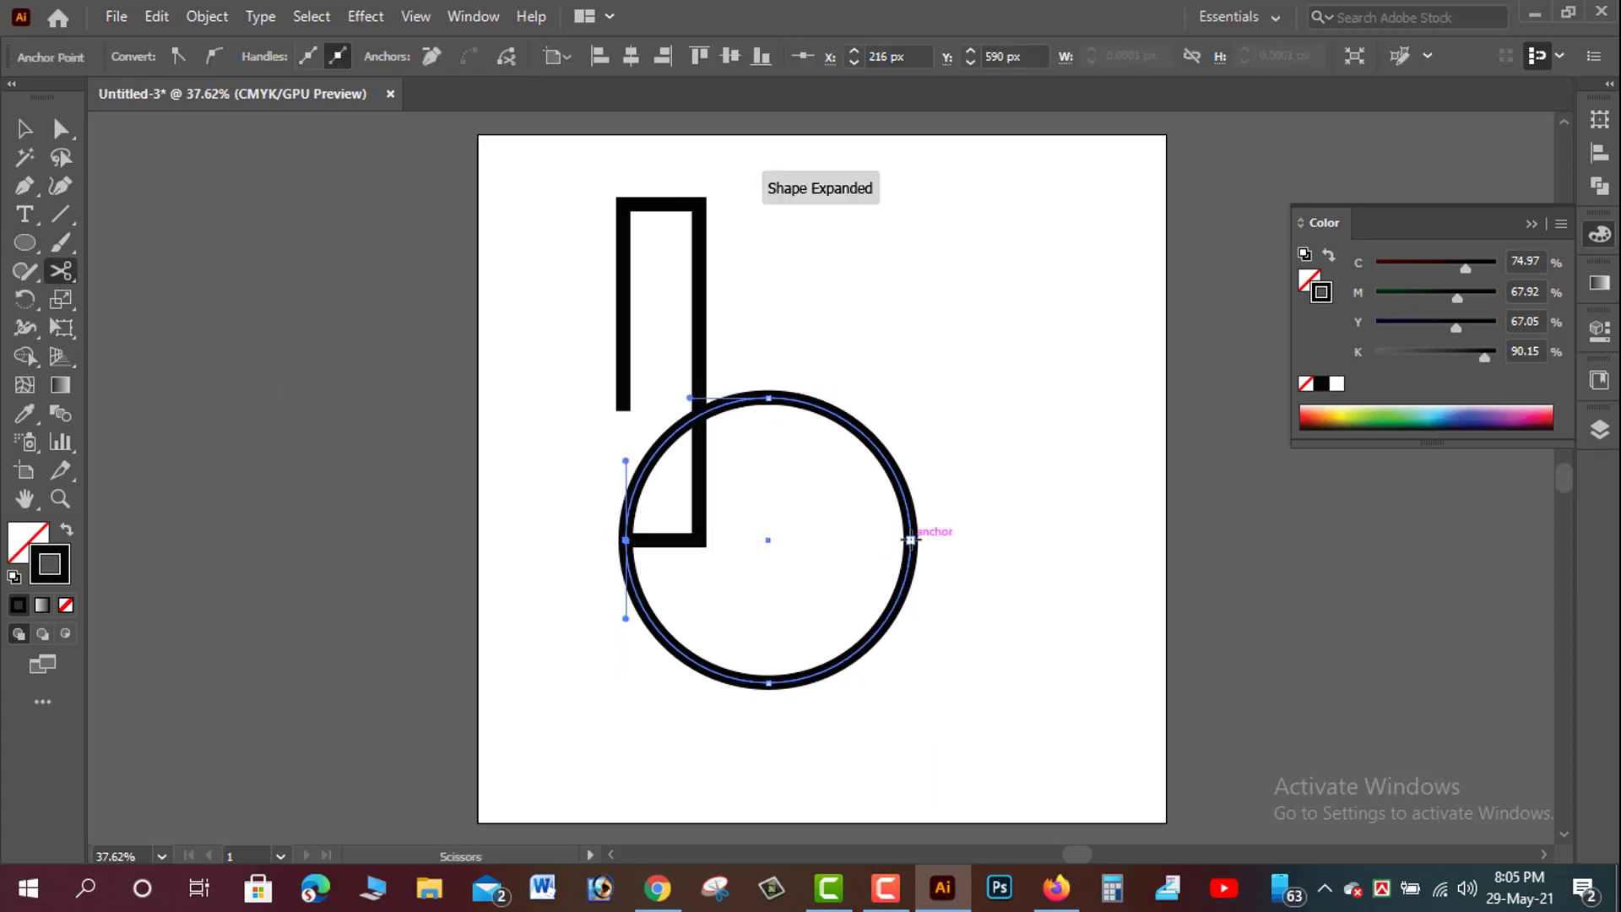
left_click(911, 540)
- Select the circle's lower half and delete it with Edit > Clear
left_click(25, 128)
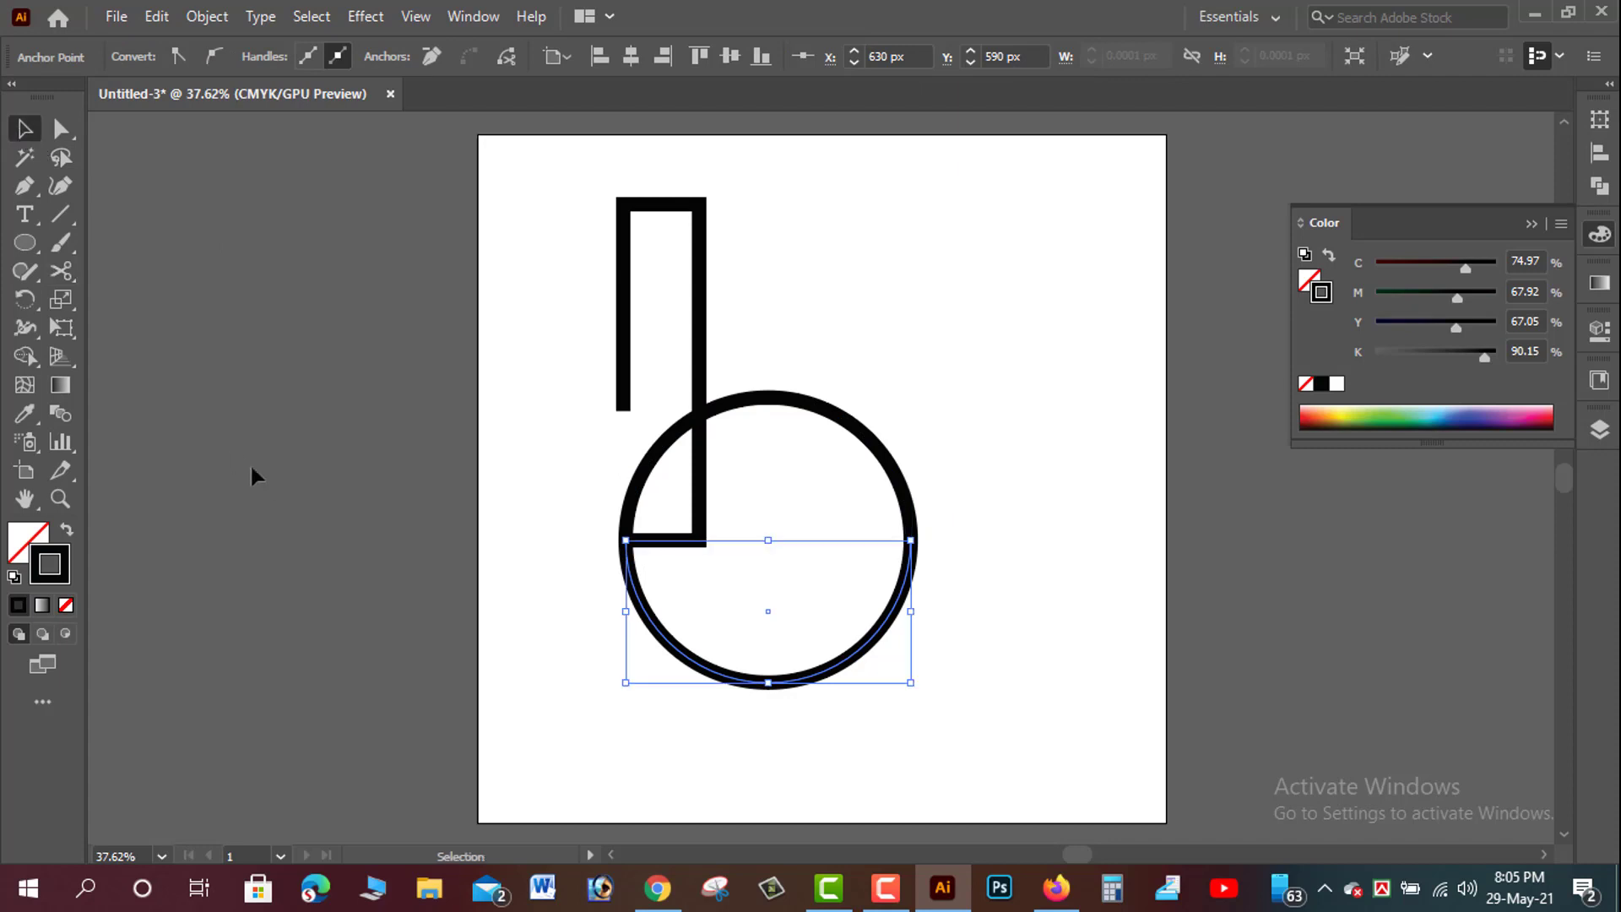
left_click(435, 524)
left_click_drag(517, 583, 977, 717)
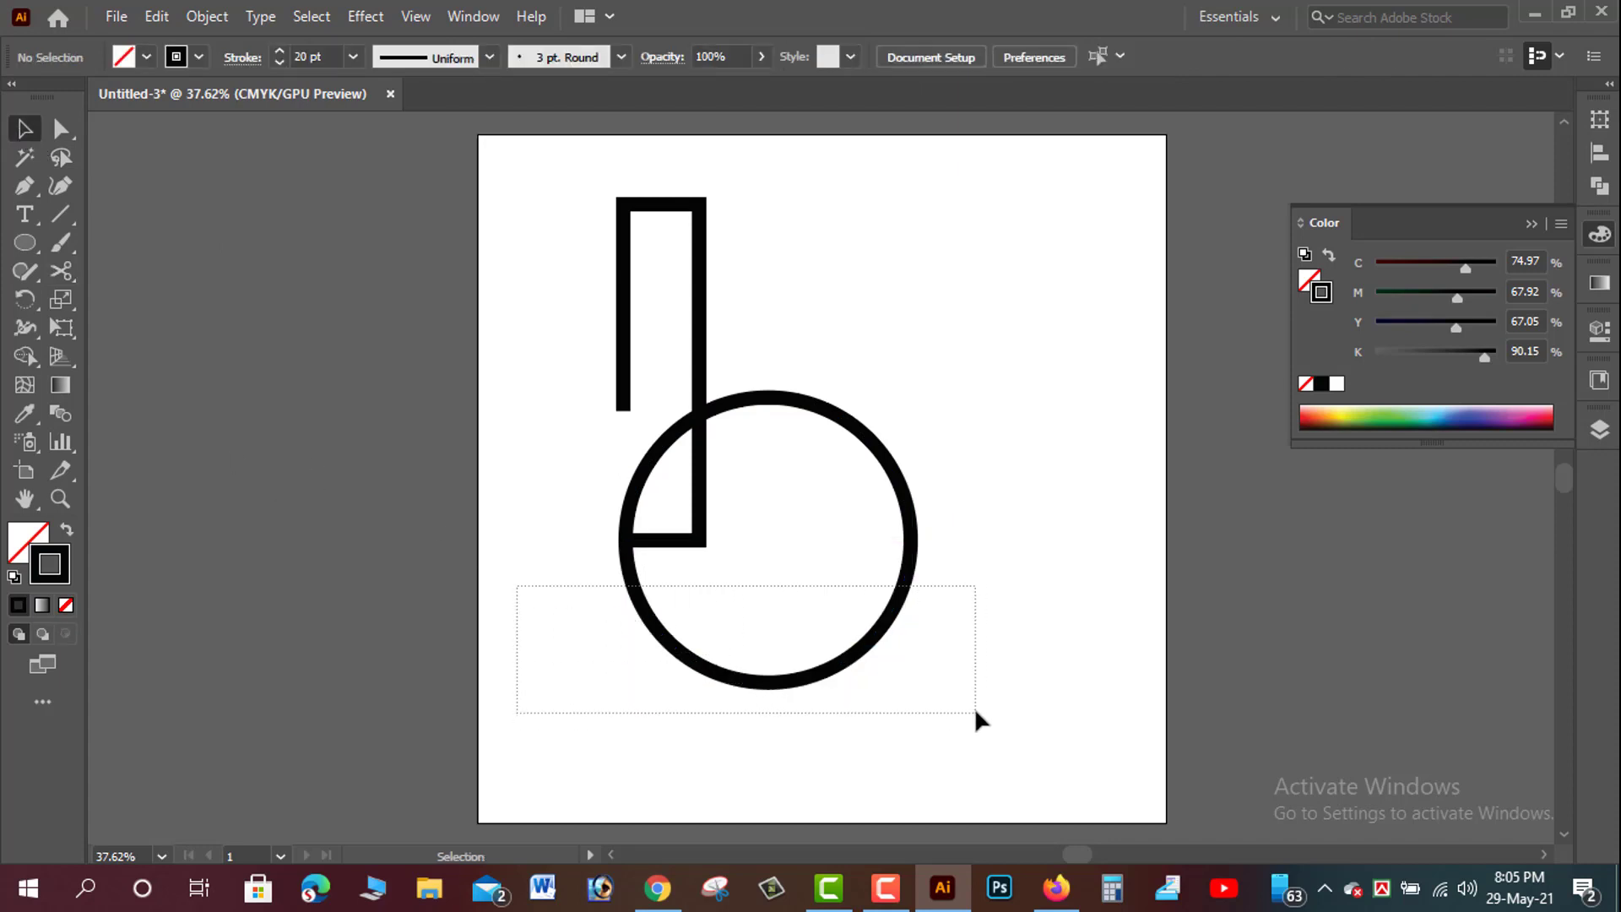
left_click(152, 21)
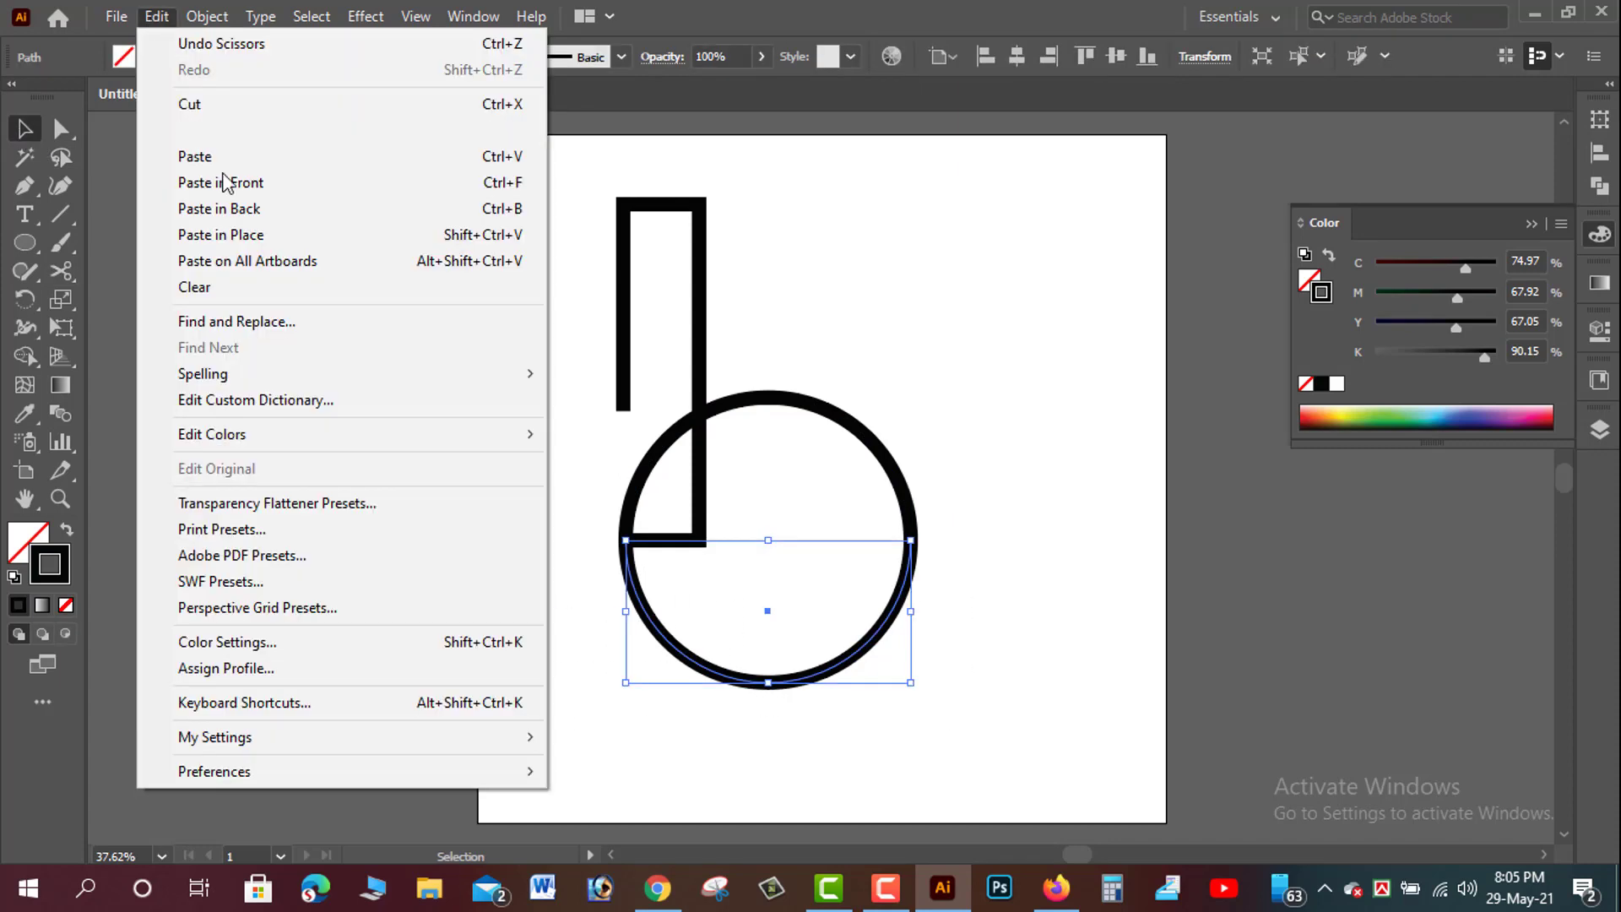
left_click(195, 287)
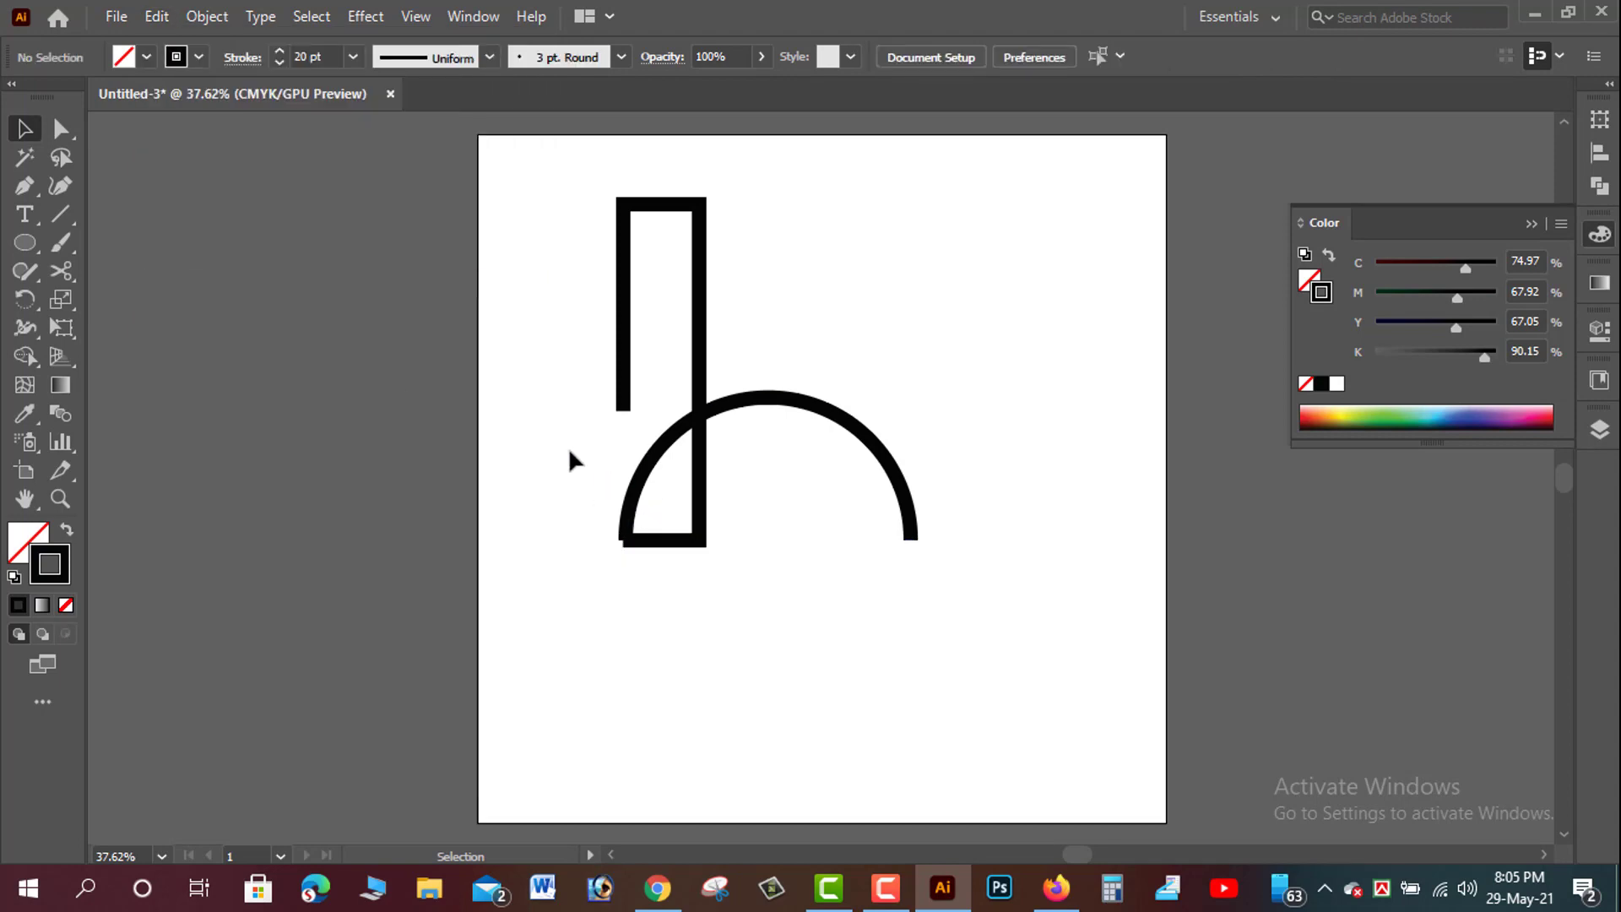
- Zoom in and nudge the upper arc down twice toward the outline's bottom edge
left_click(838, 416)
key("ctrl+plus")
key("ctrl+plus")
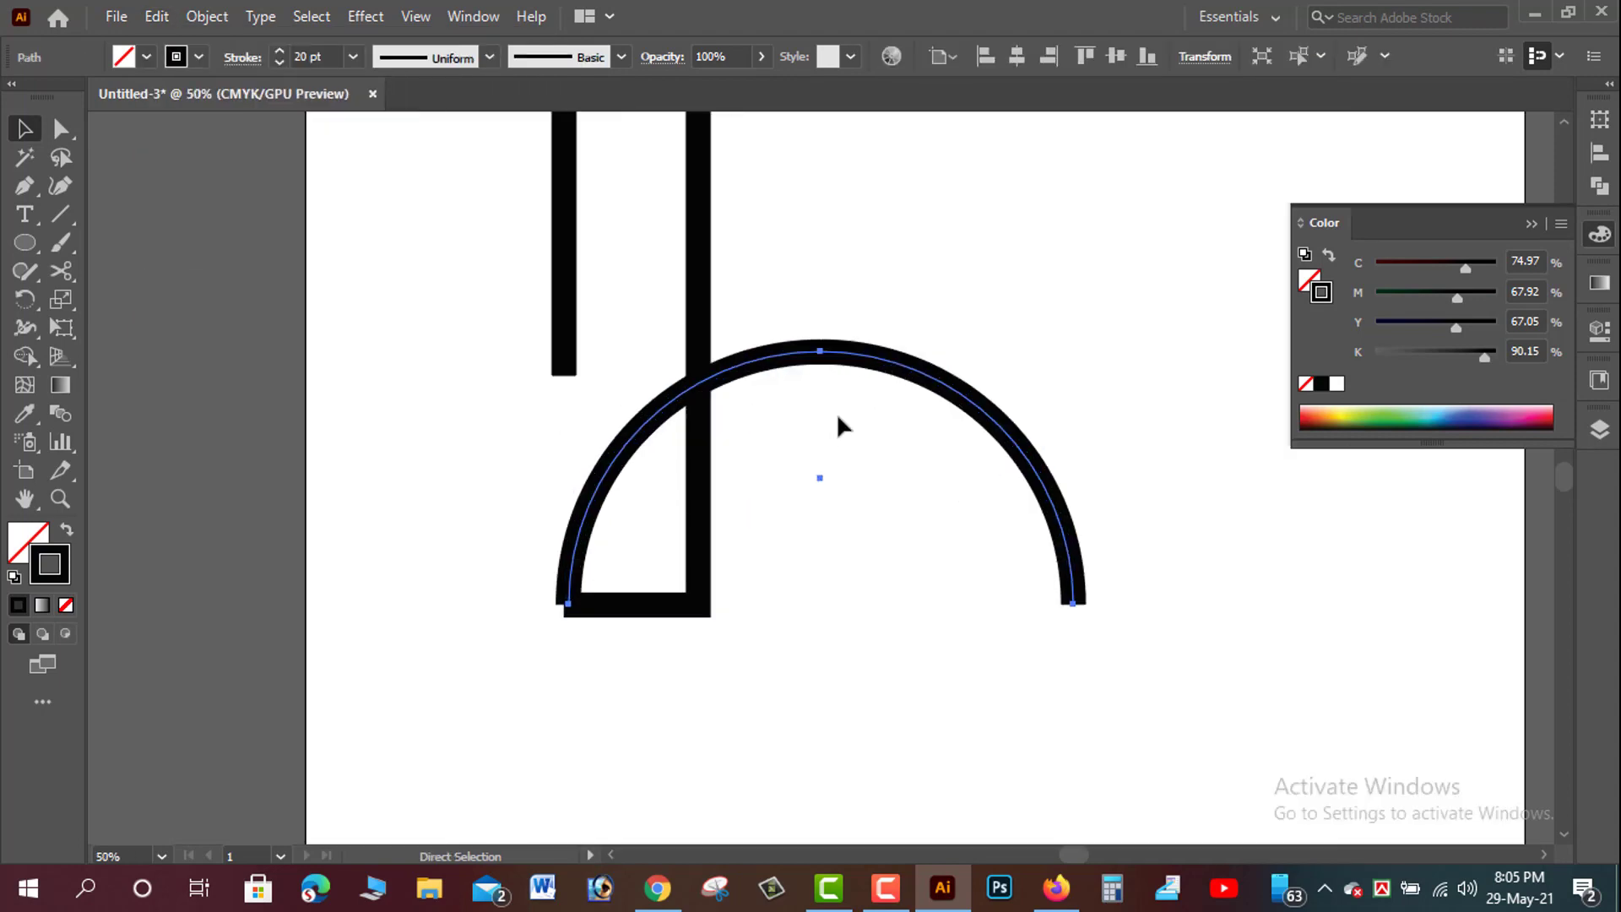
key("Down")
key("Down")
key("Down")
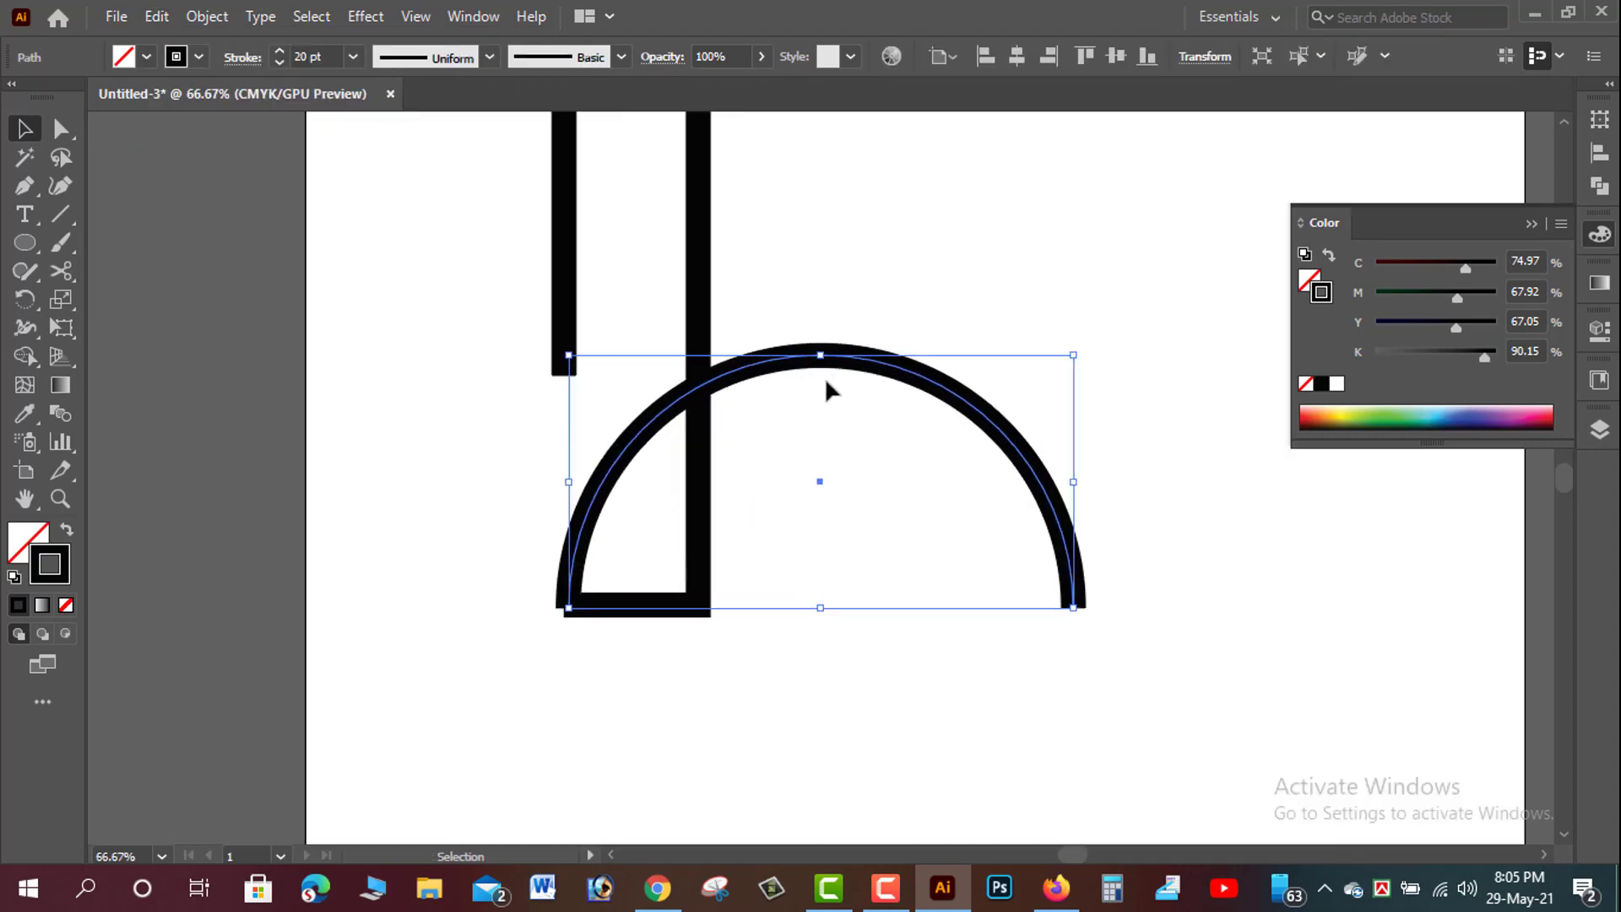
key("Down")
key("Down")
key("Down")
key("Down")
key("Down")
key("Down")
key("Down")
key("Down")
key("Down")
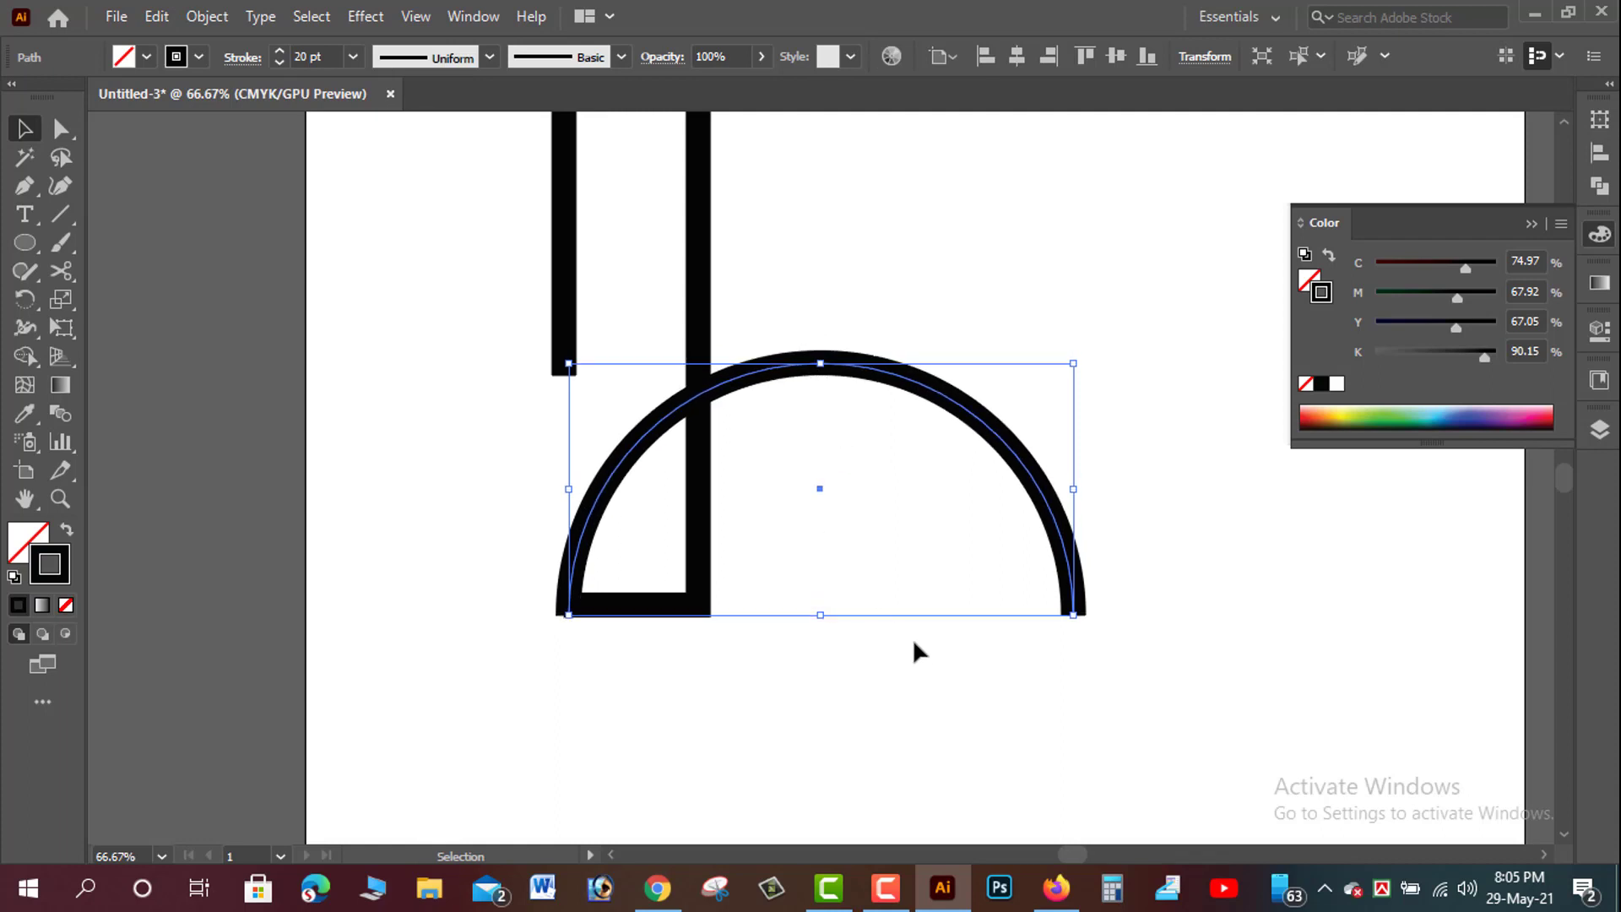
left_click(918, 674)
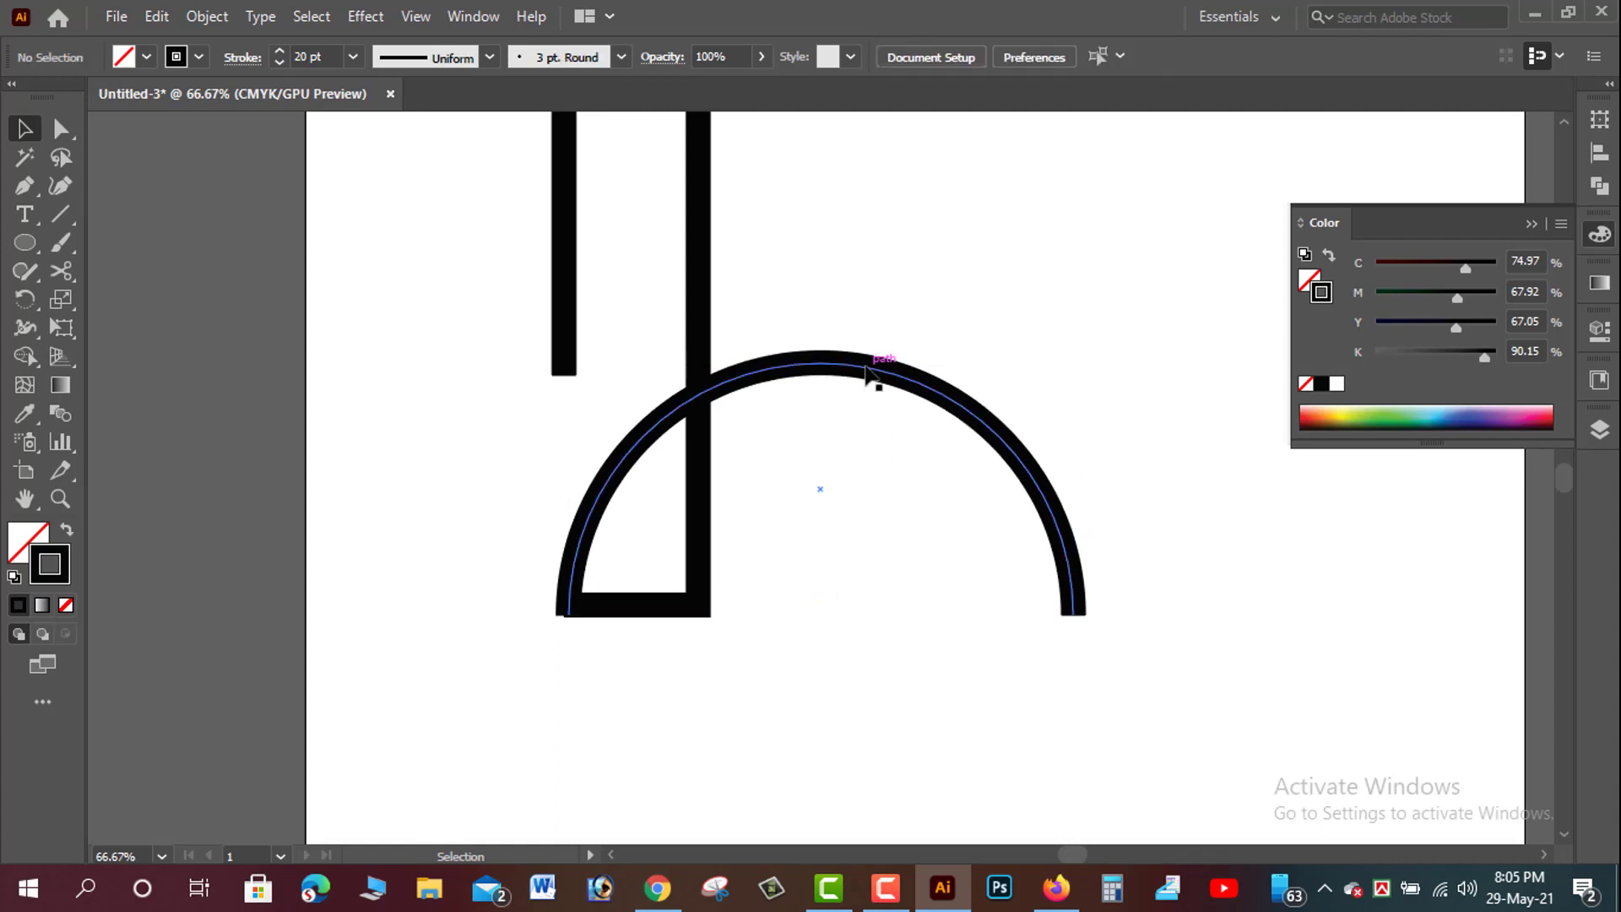
- Drag the arc's top-centre handle down to flatten it slightly
left_click(876, 365)
left_click(945, 654)
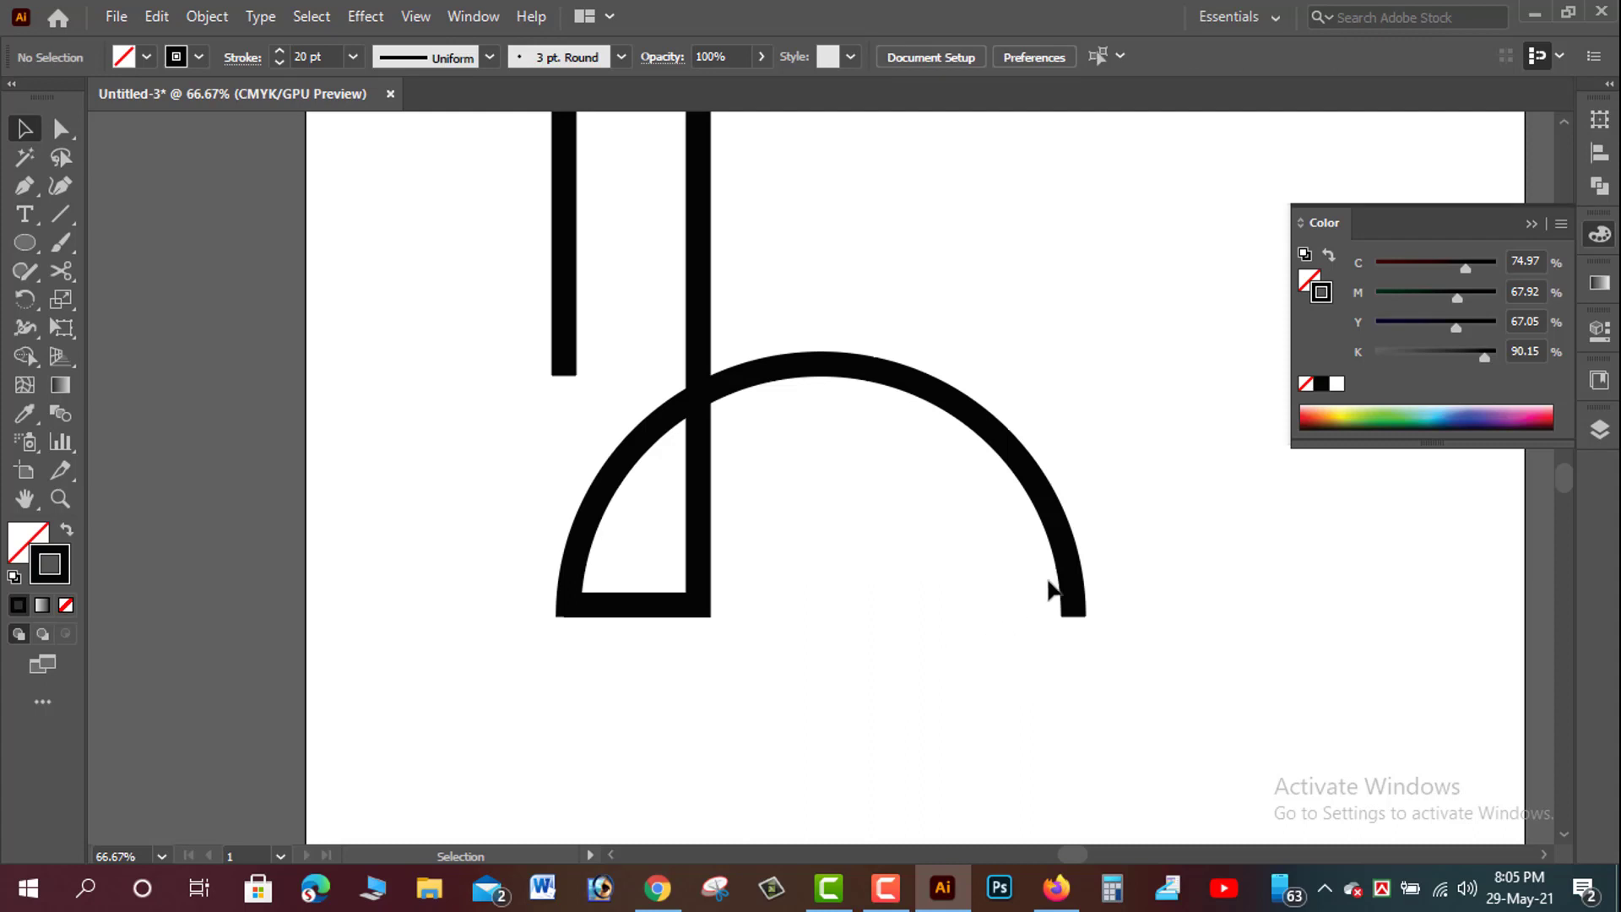
scroll(1057, 499, "up", 2)
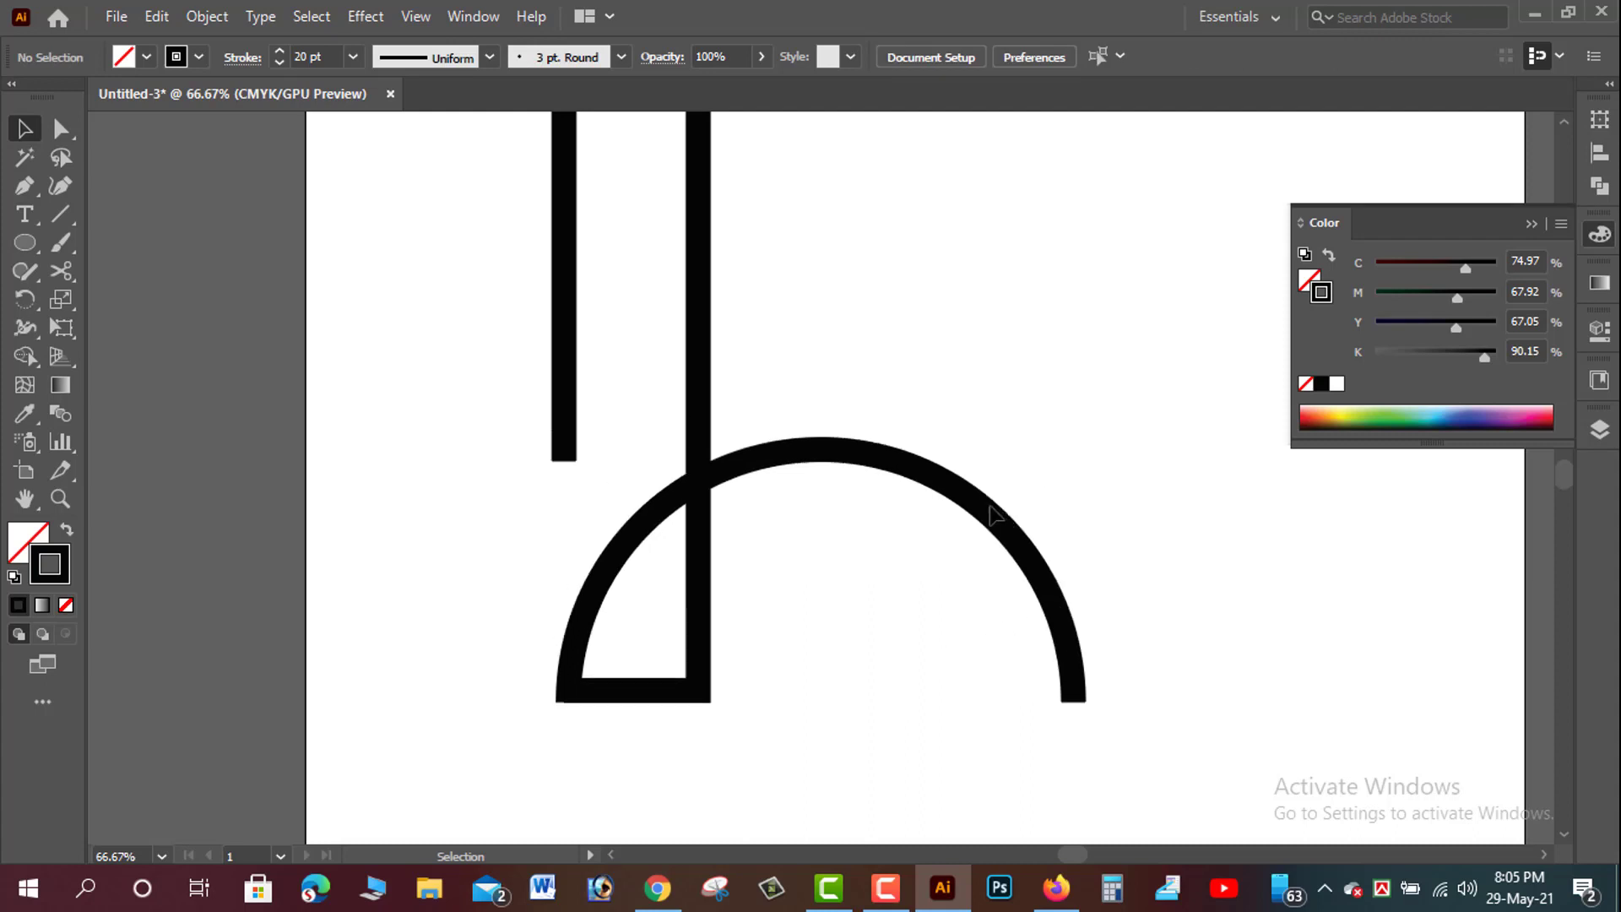
left_click(831, 450)
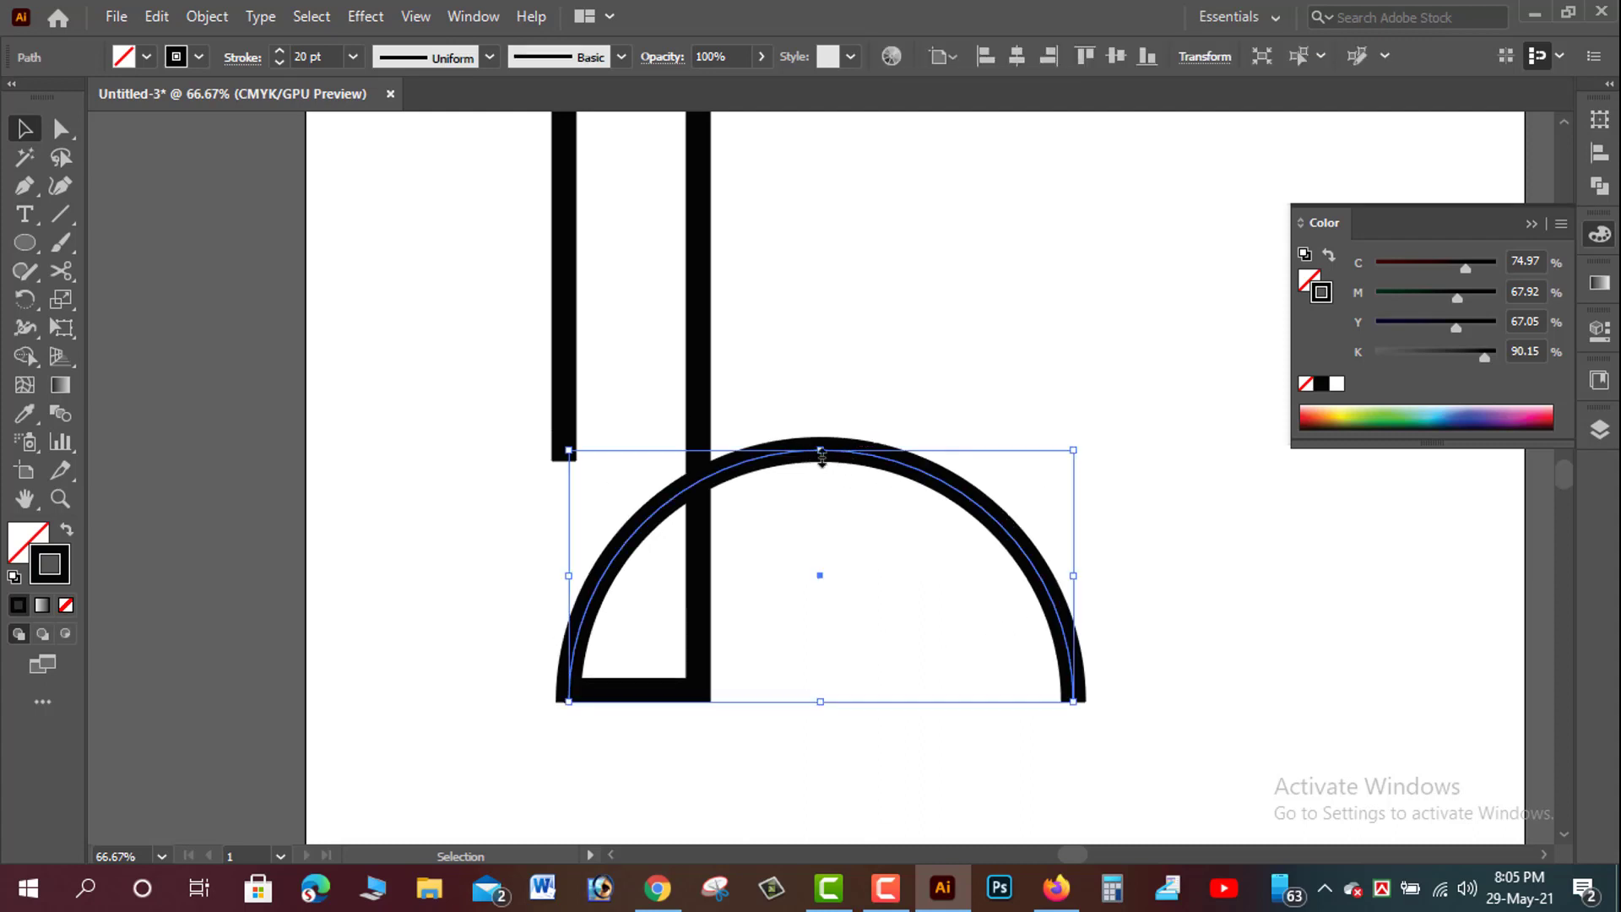
left_click_drag(823, 454, 824, 467)
left_click(929, 364)
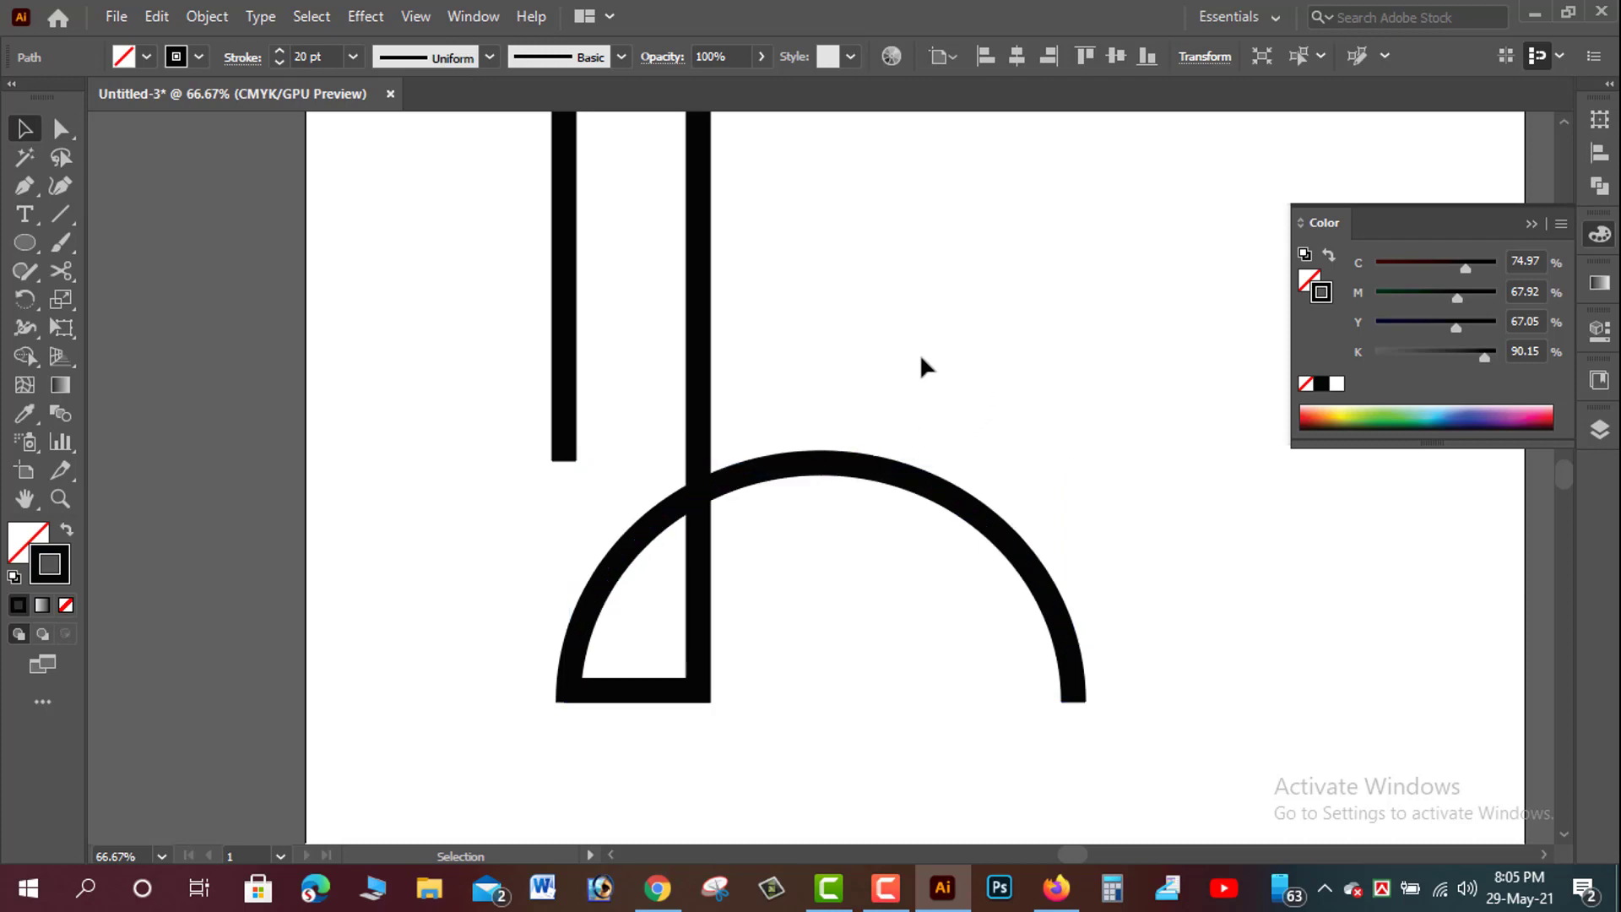
left_click(25, 185)
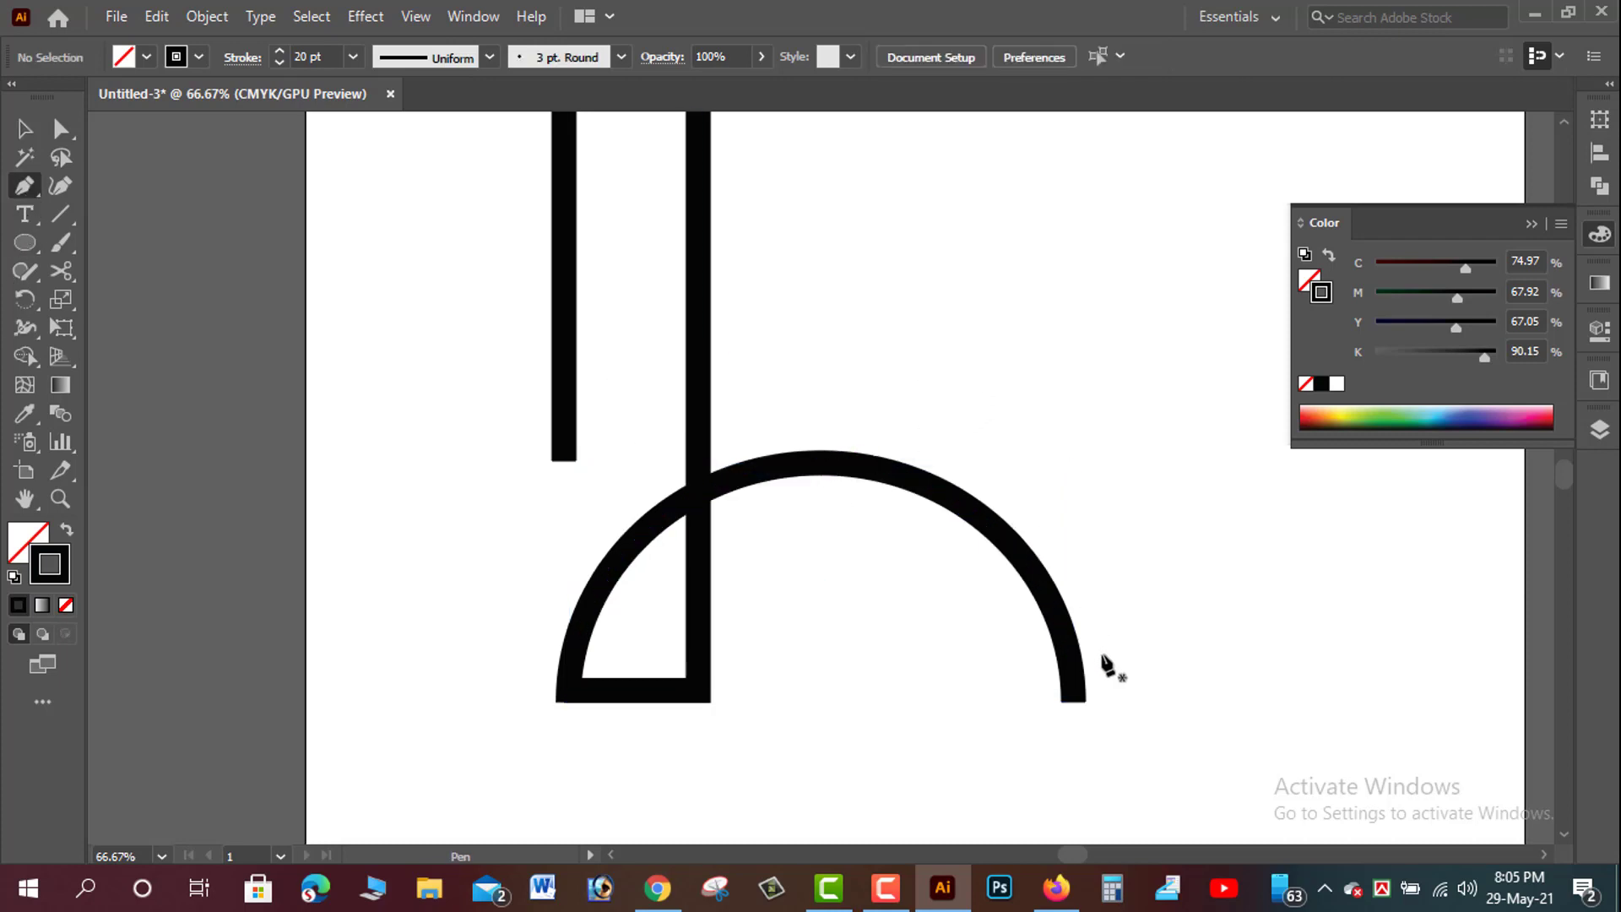
- Draw a straight bar leftward along the baseline from the arc's right end
left_click(1073, 690)
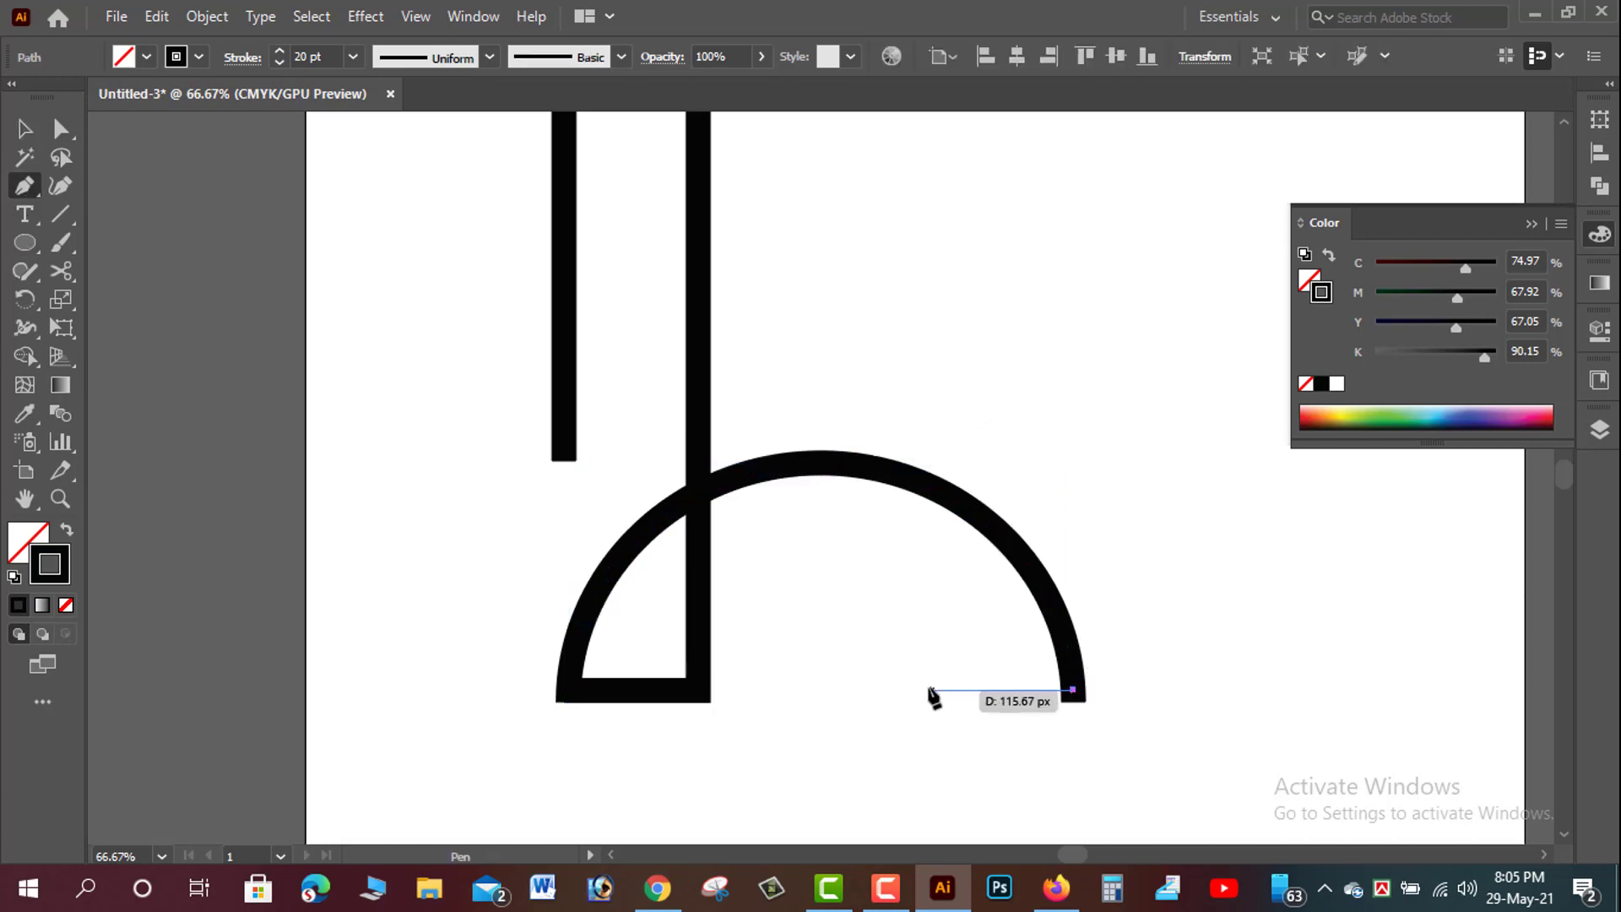
left_click(904, 690)
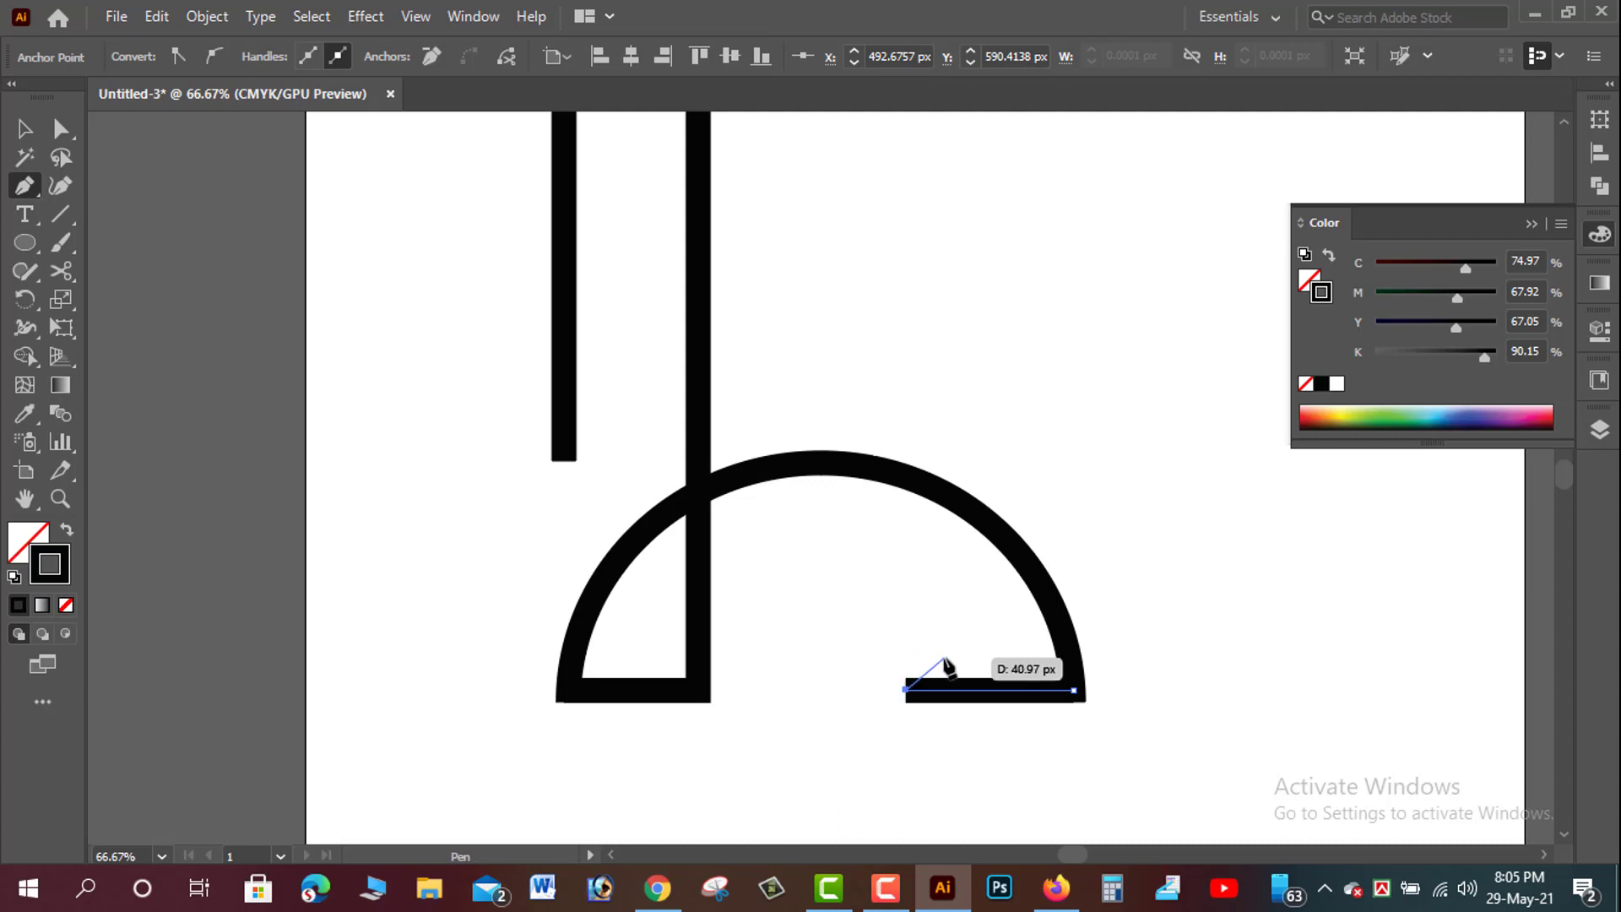
key("ctrl+z")
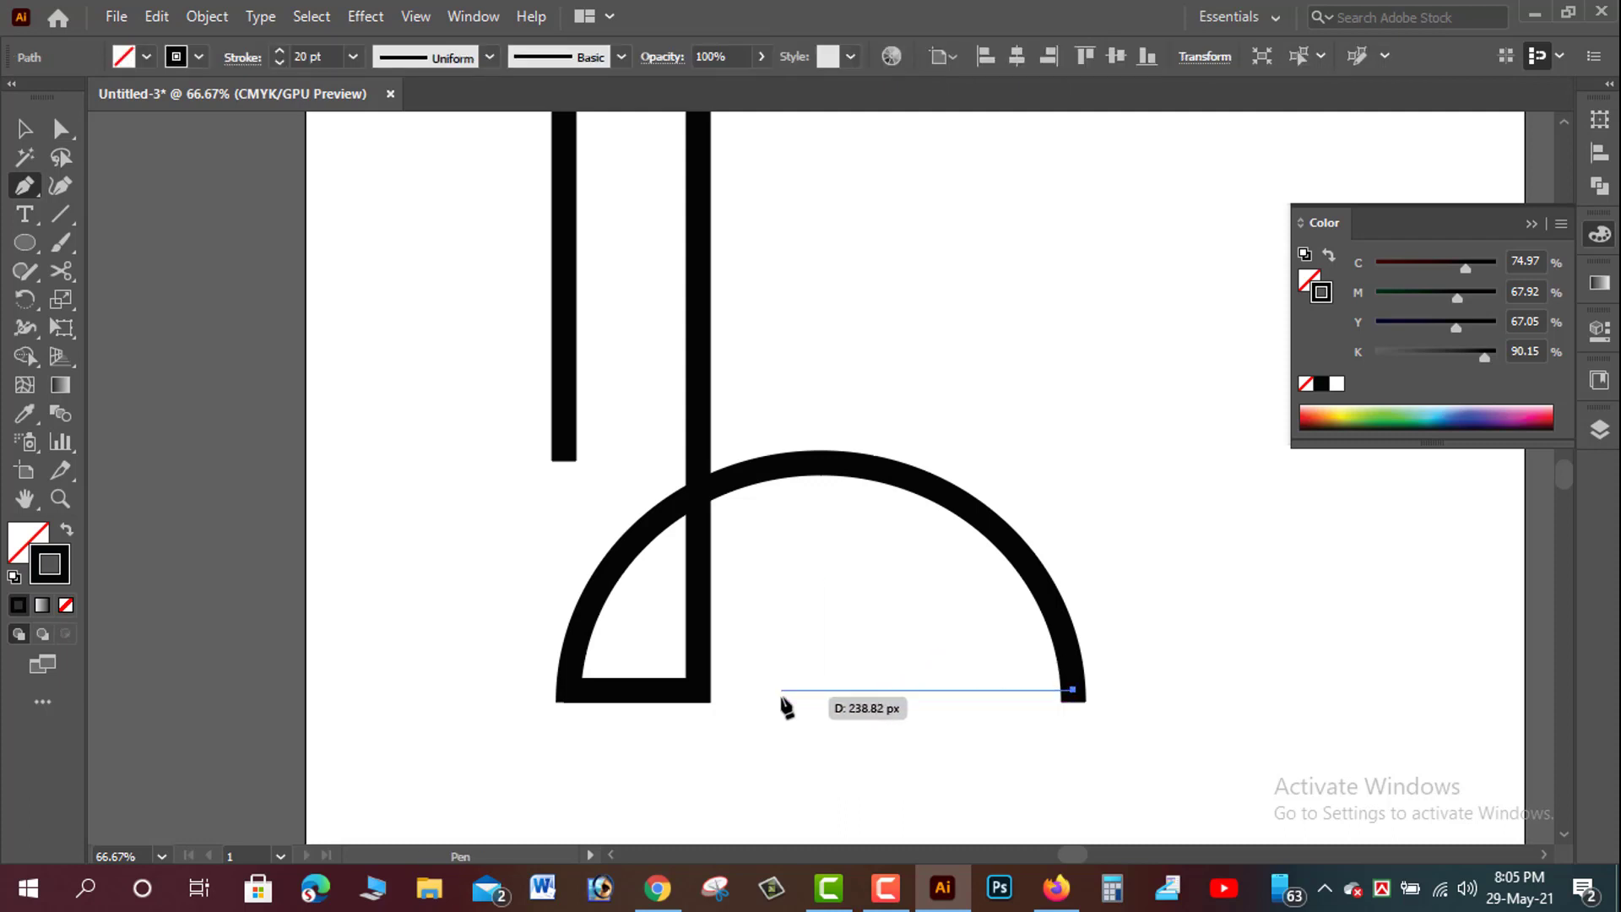
left_click(780, 690)
- Select the whole letter and set the stroke corners to Round Join
left_click(25, 128)
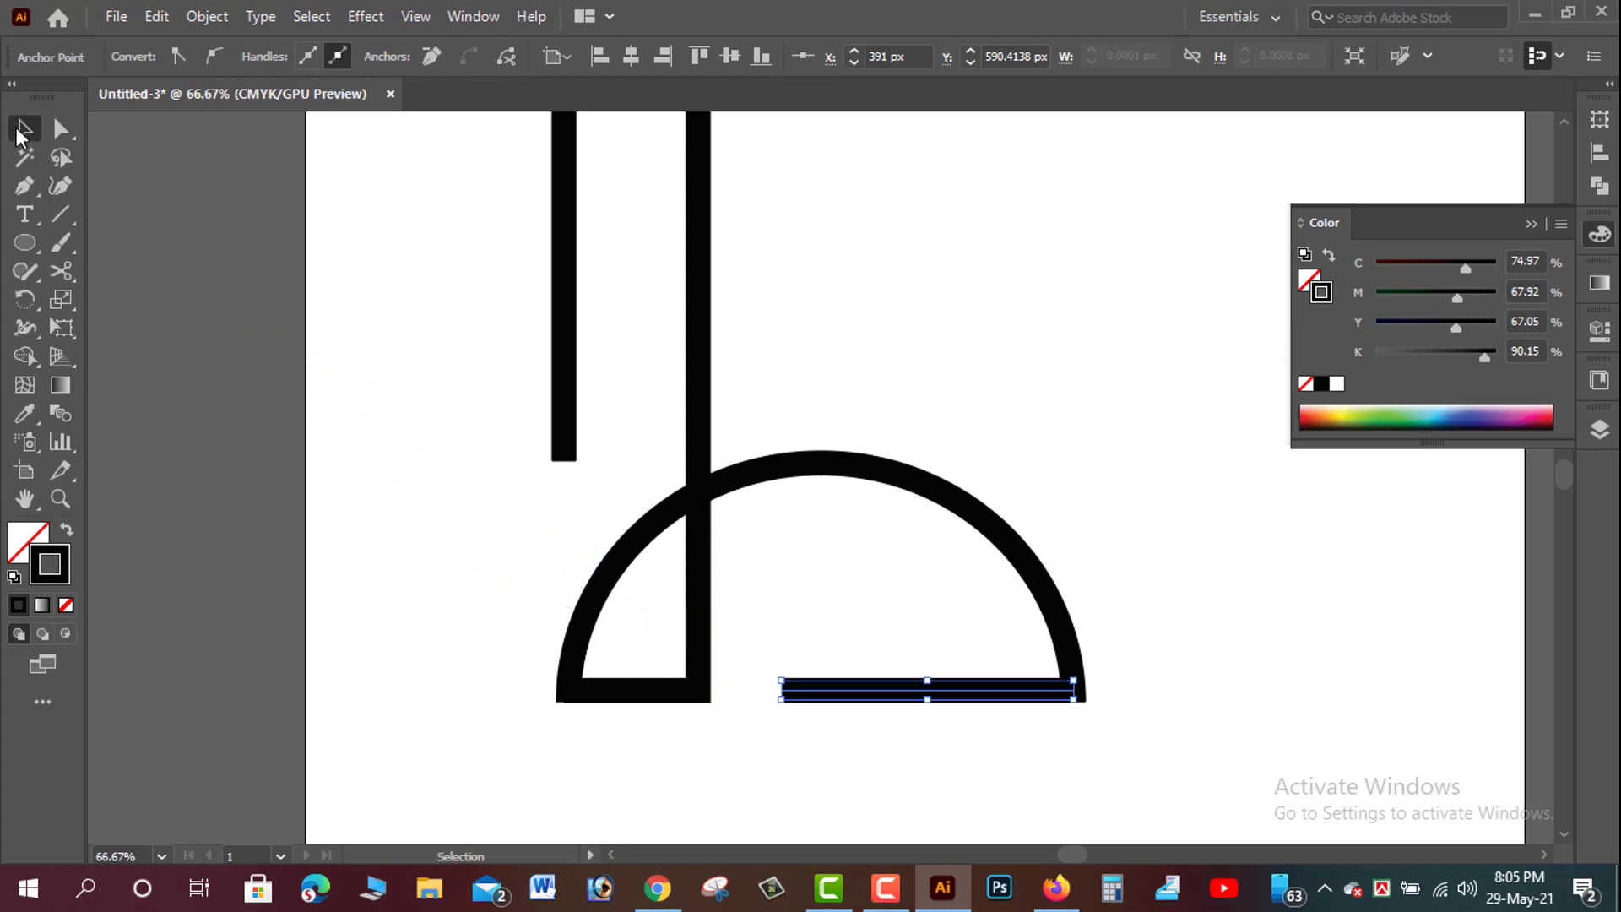
left_click(226, 304)
mouse_move(441, 315)
left_mouse_down()
mouse_move(1089, 633)
mouse_move(1158, 760)
mouse_move(1126, 763)
left_mouse_up()
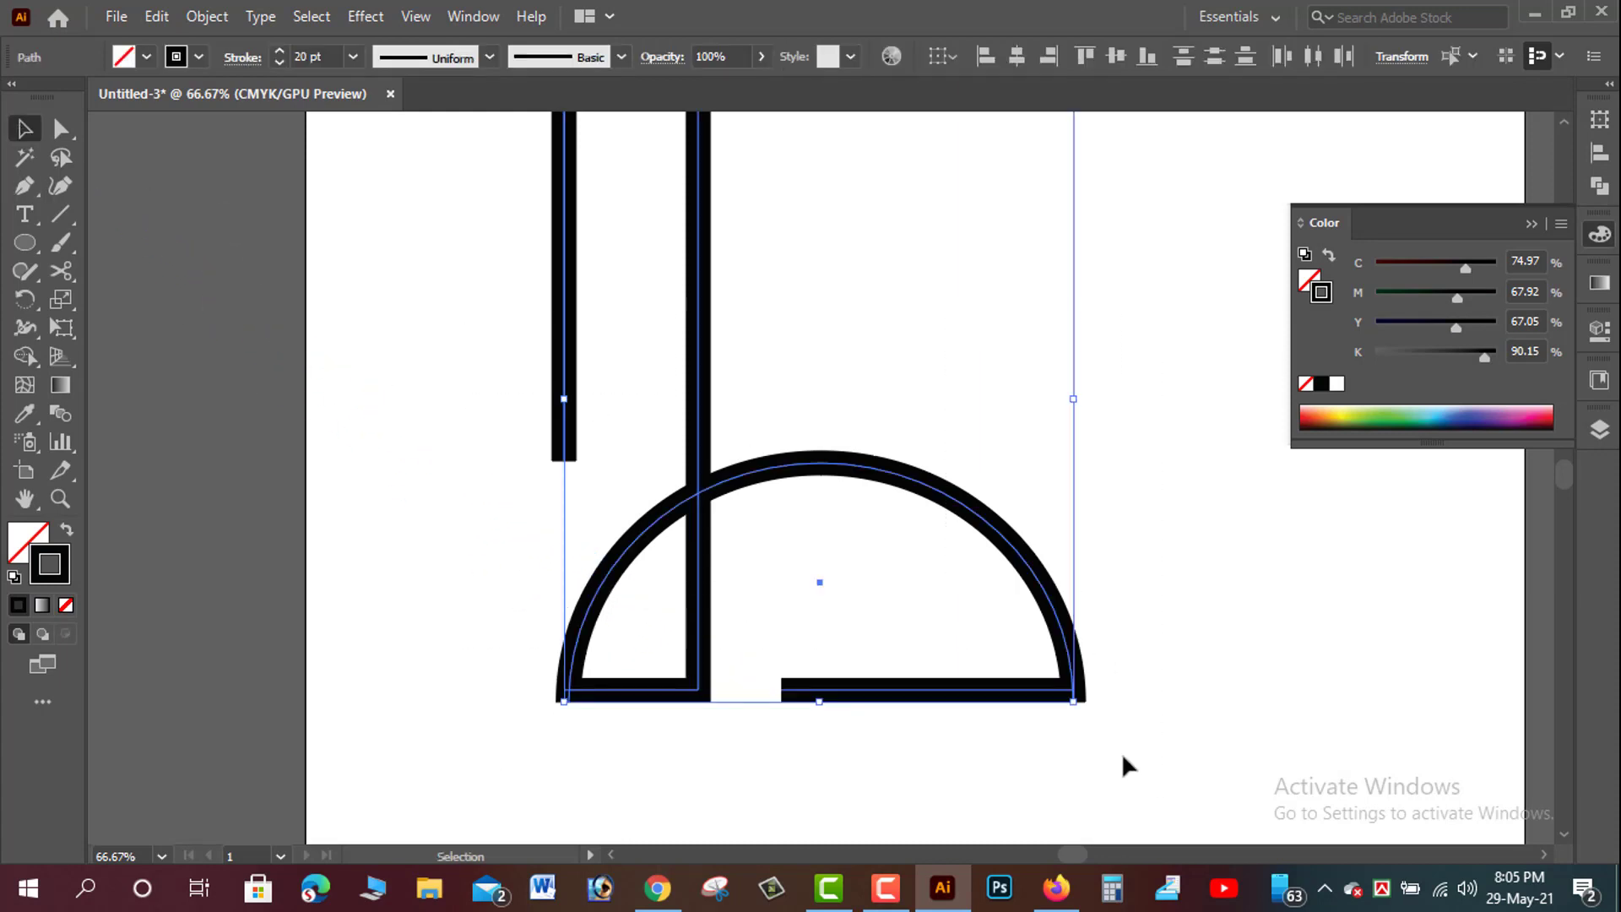
left_click(225, 59)
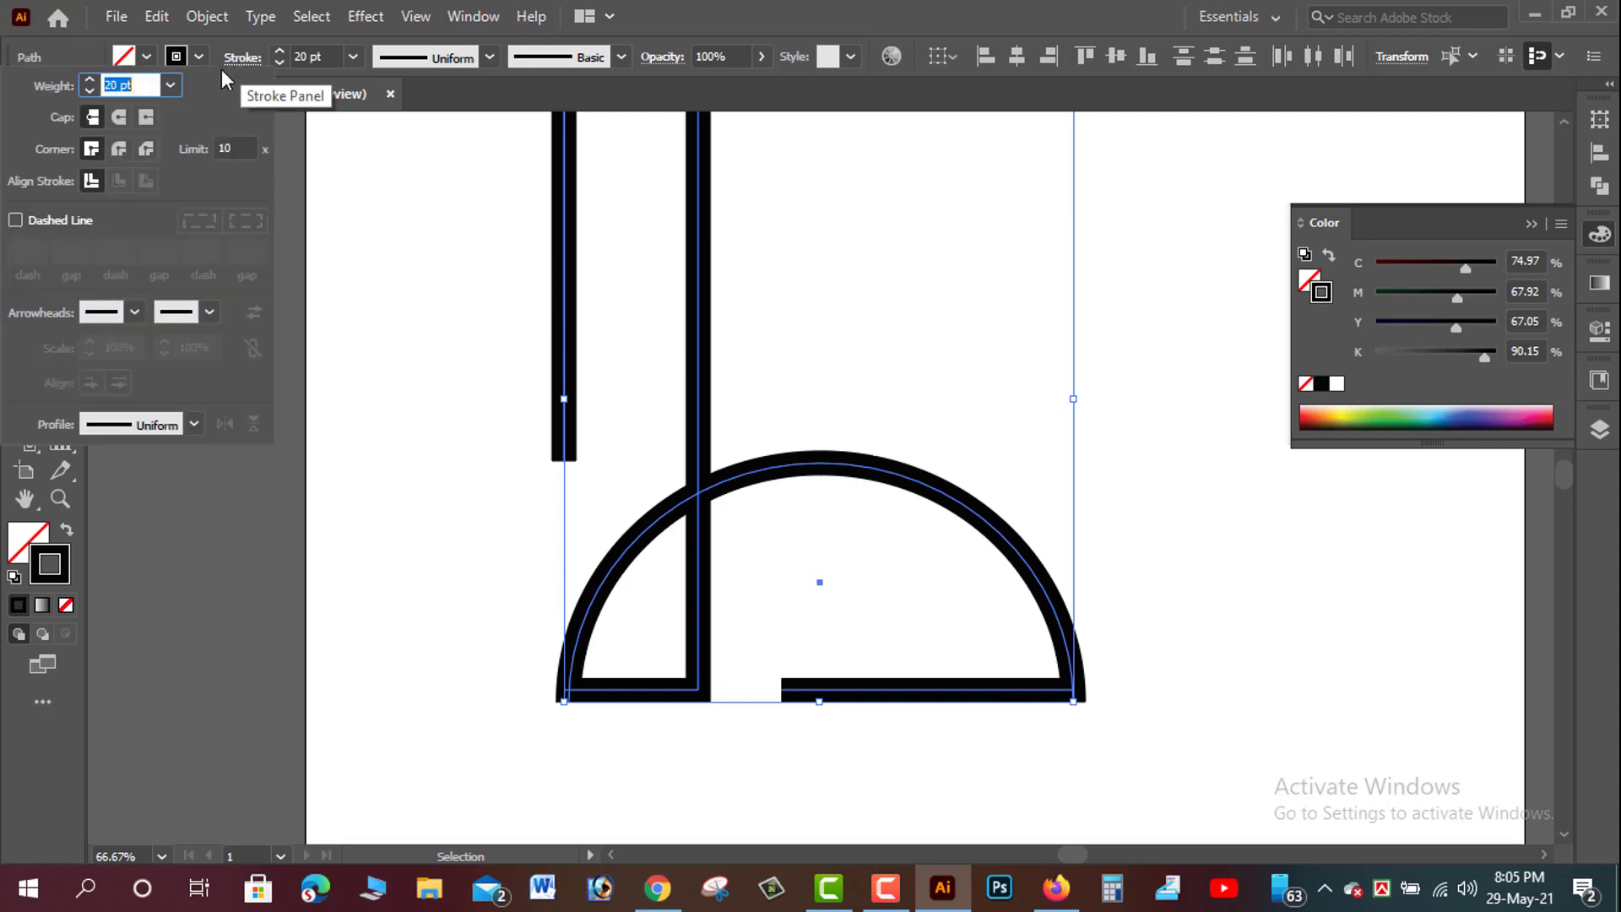
left_click(119, 149)
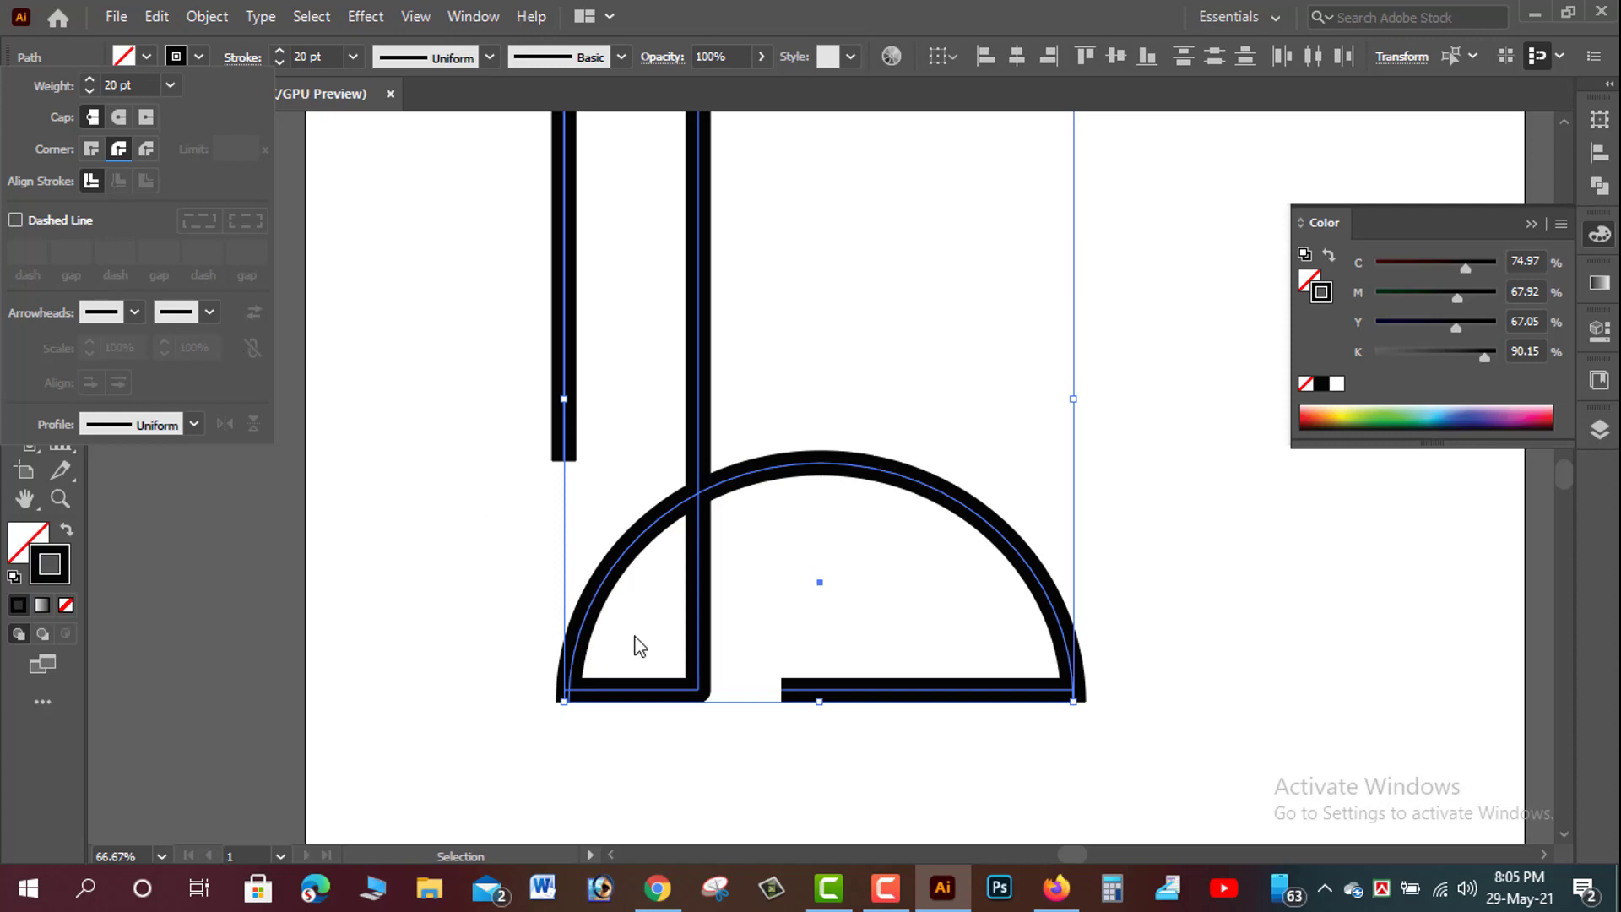
left_click(775, 752)
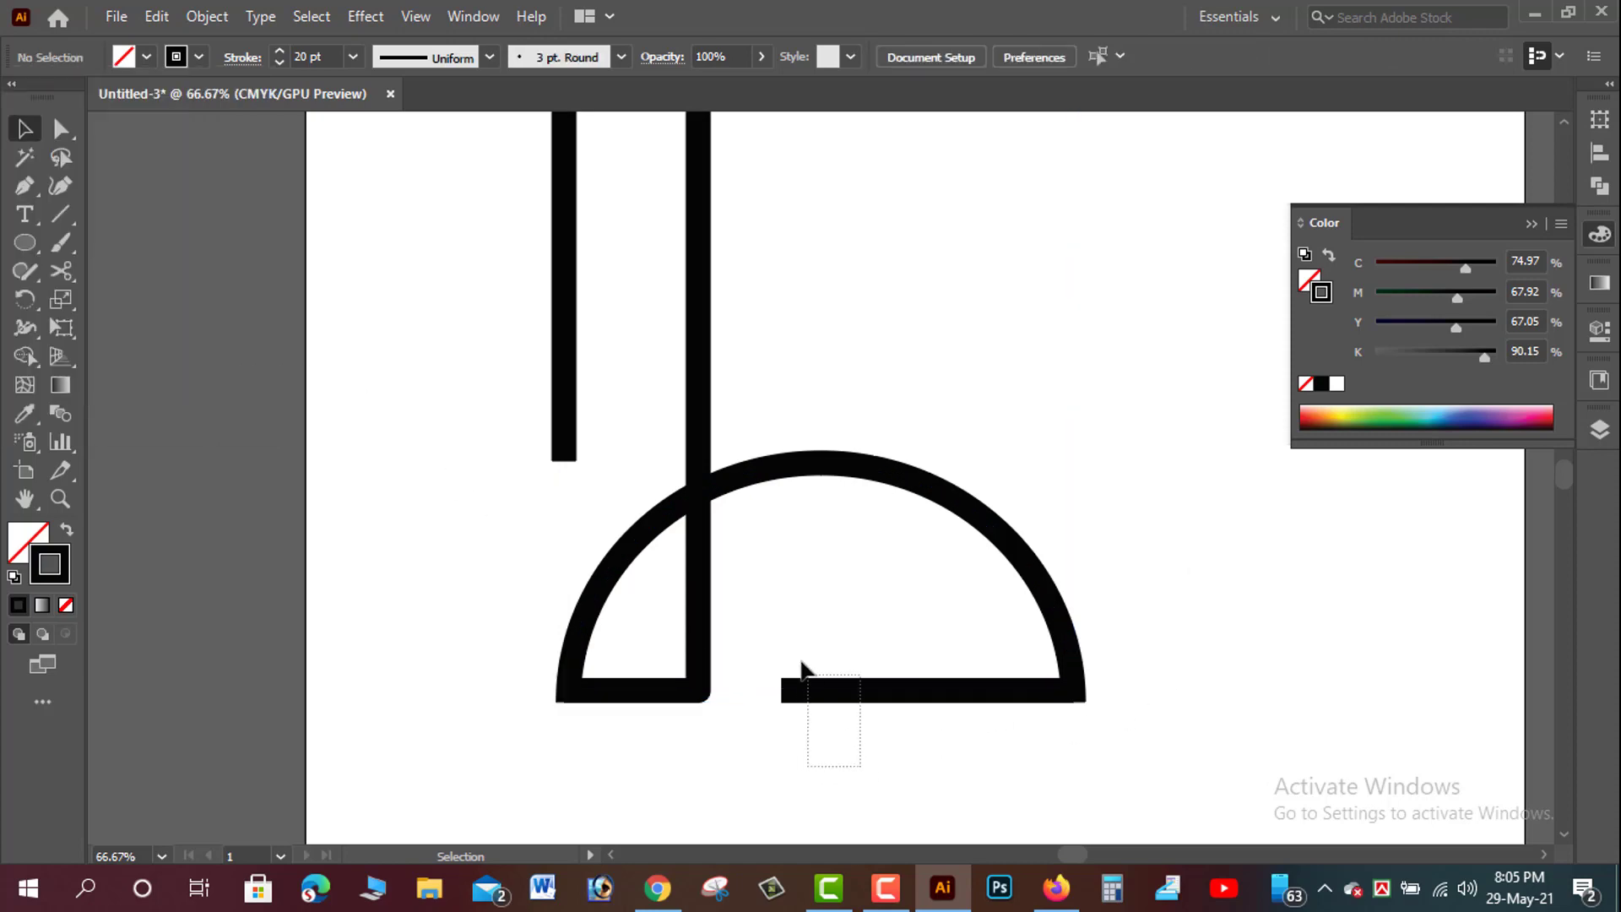
left_click_drag(802, 665, 824, 629)
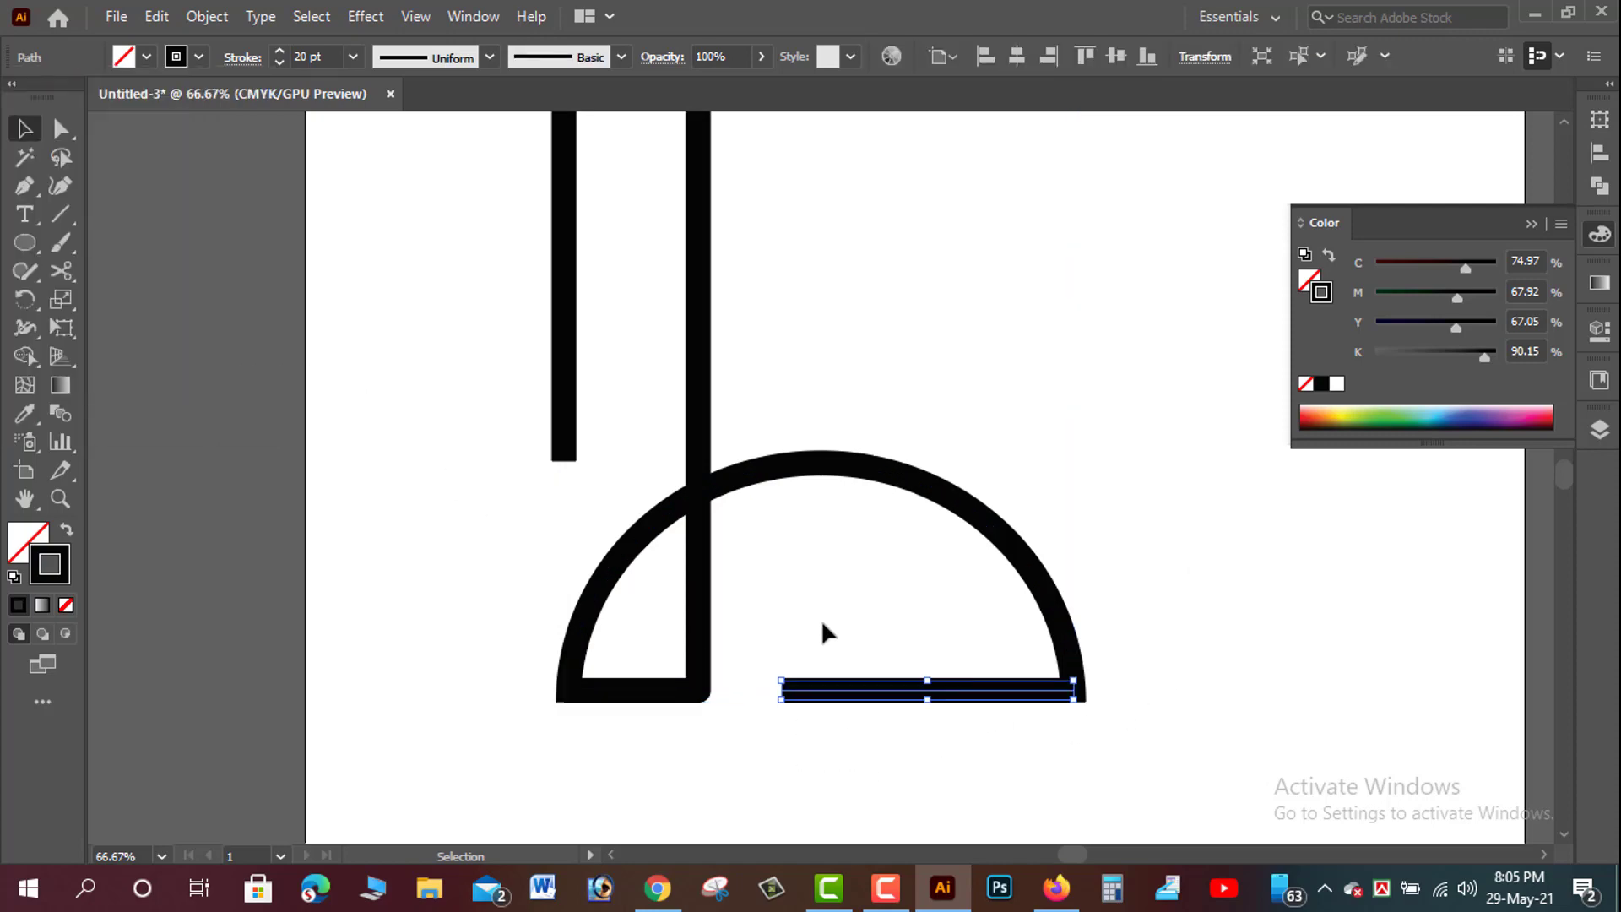
- Zoom out and drag the letter's right bounding-box handle inward to narrow it
left_click(244, 57)
key("a")
key("ctrl+minus")
key("v")
left_click(999, 290)
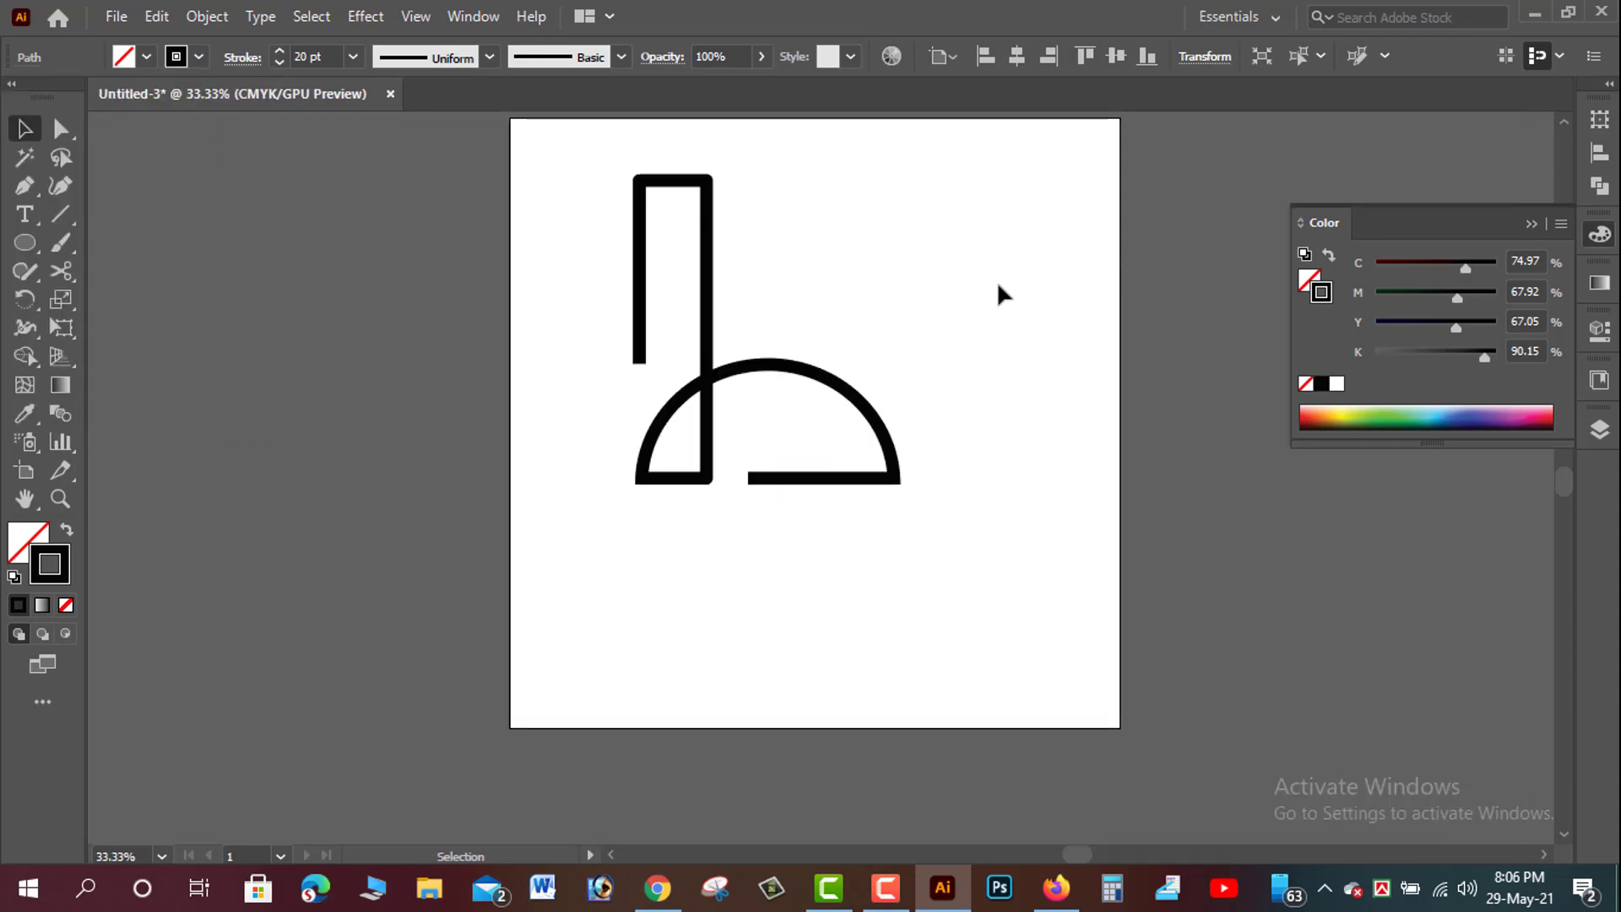
scroll(809, 313, "up", 2)
scroll(893, 344, "up", 1)
left_click_drag(610, 262, 964, 618)
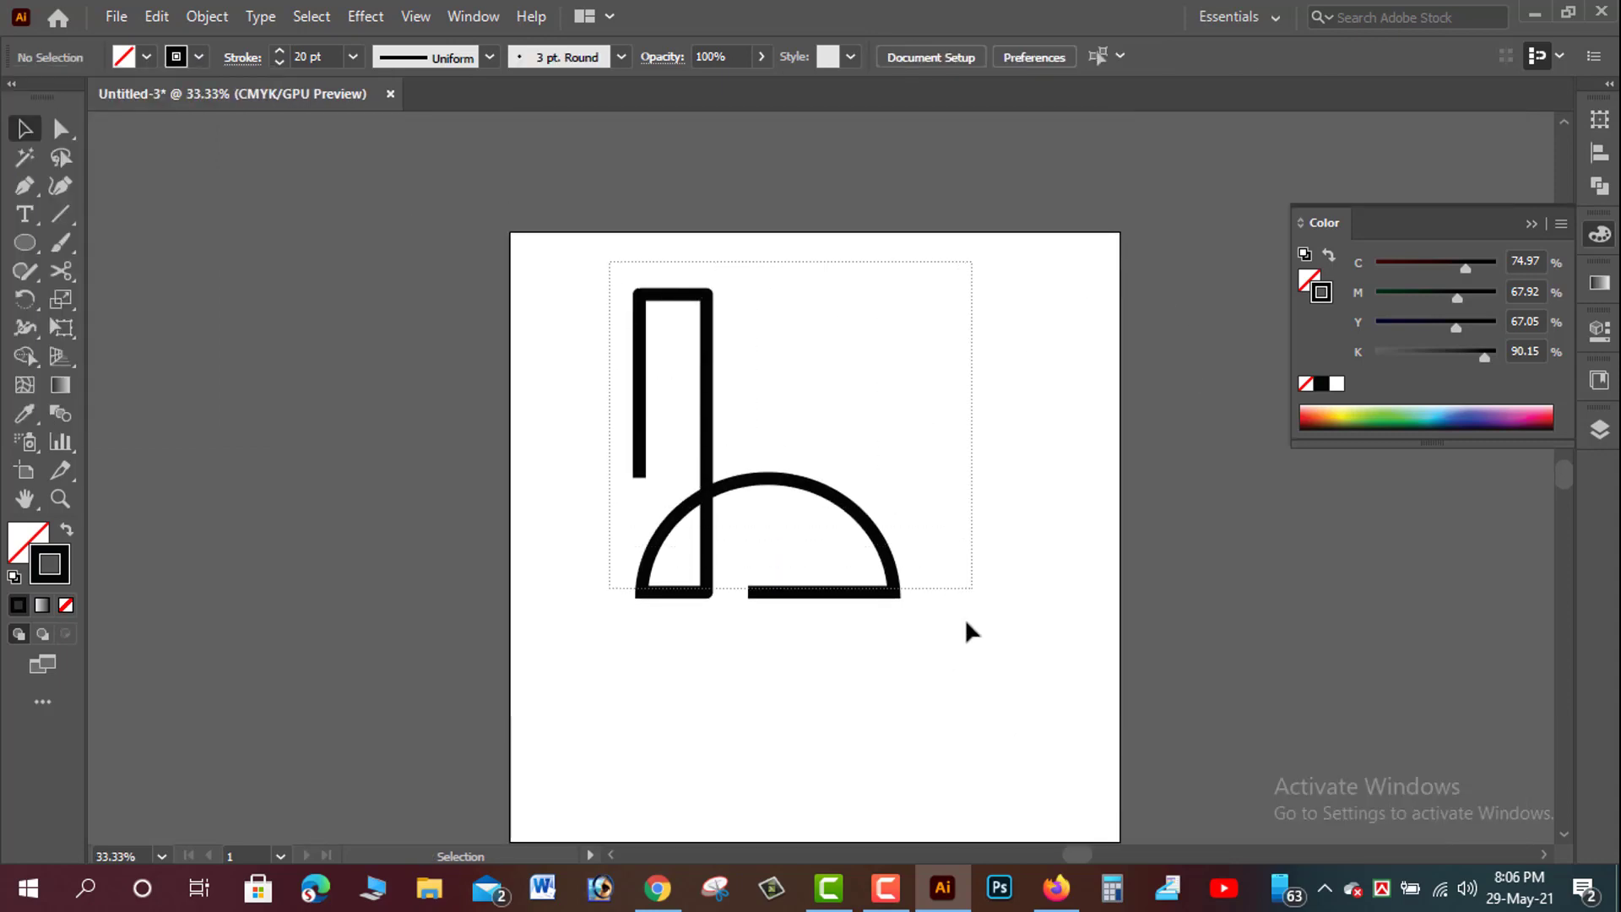
left_click_drag(894, 446, 858, 445)
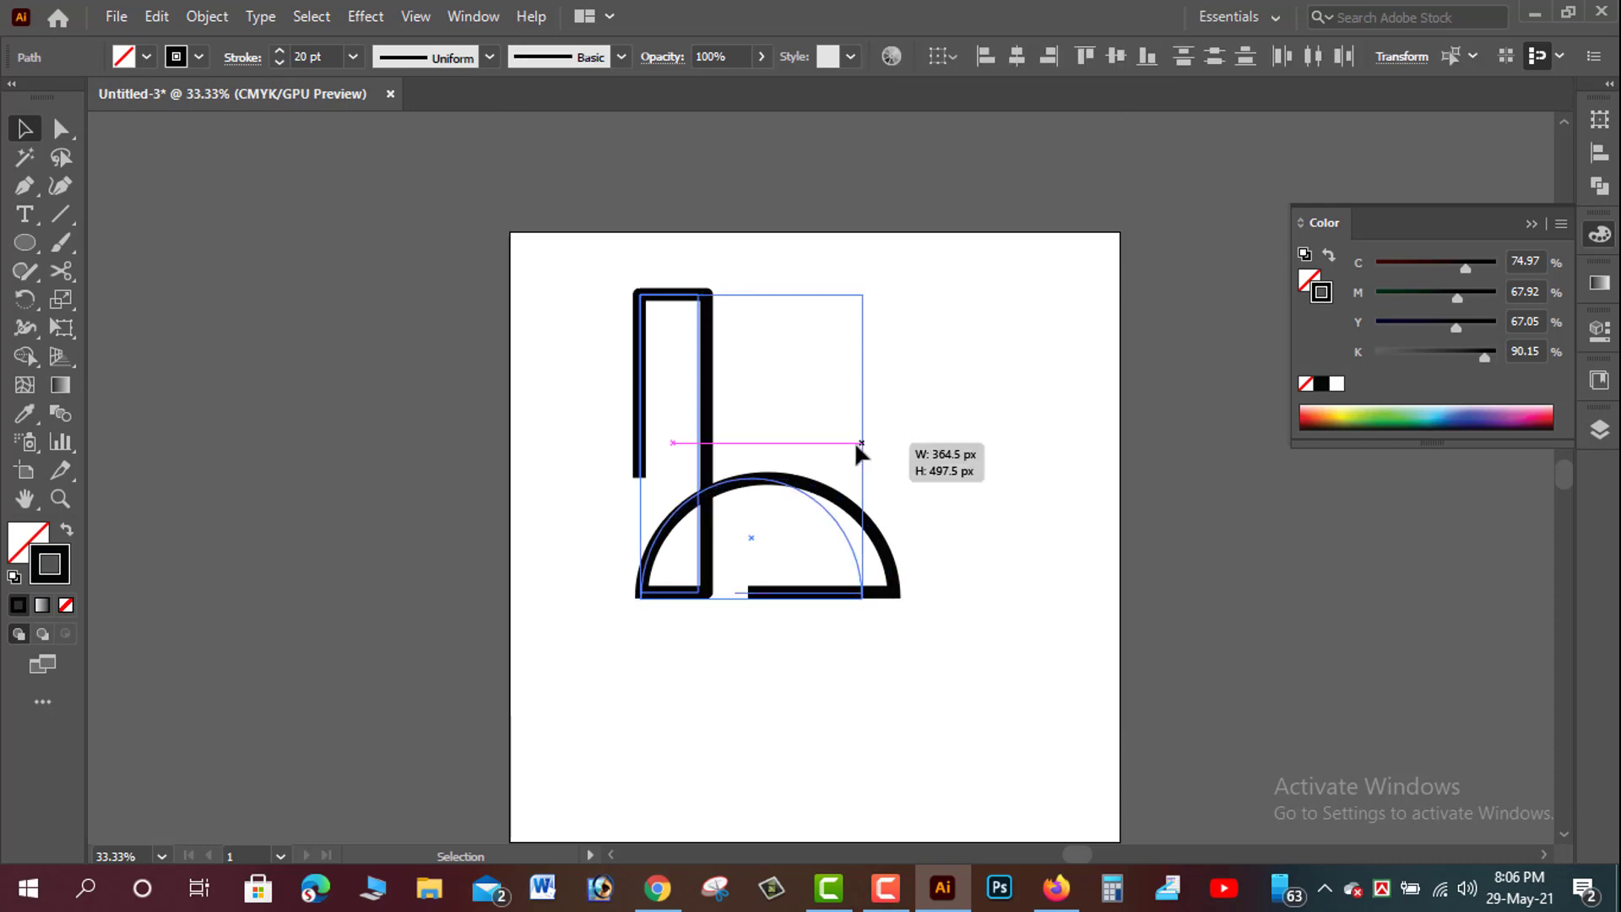
left_click(886, 434)
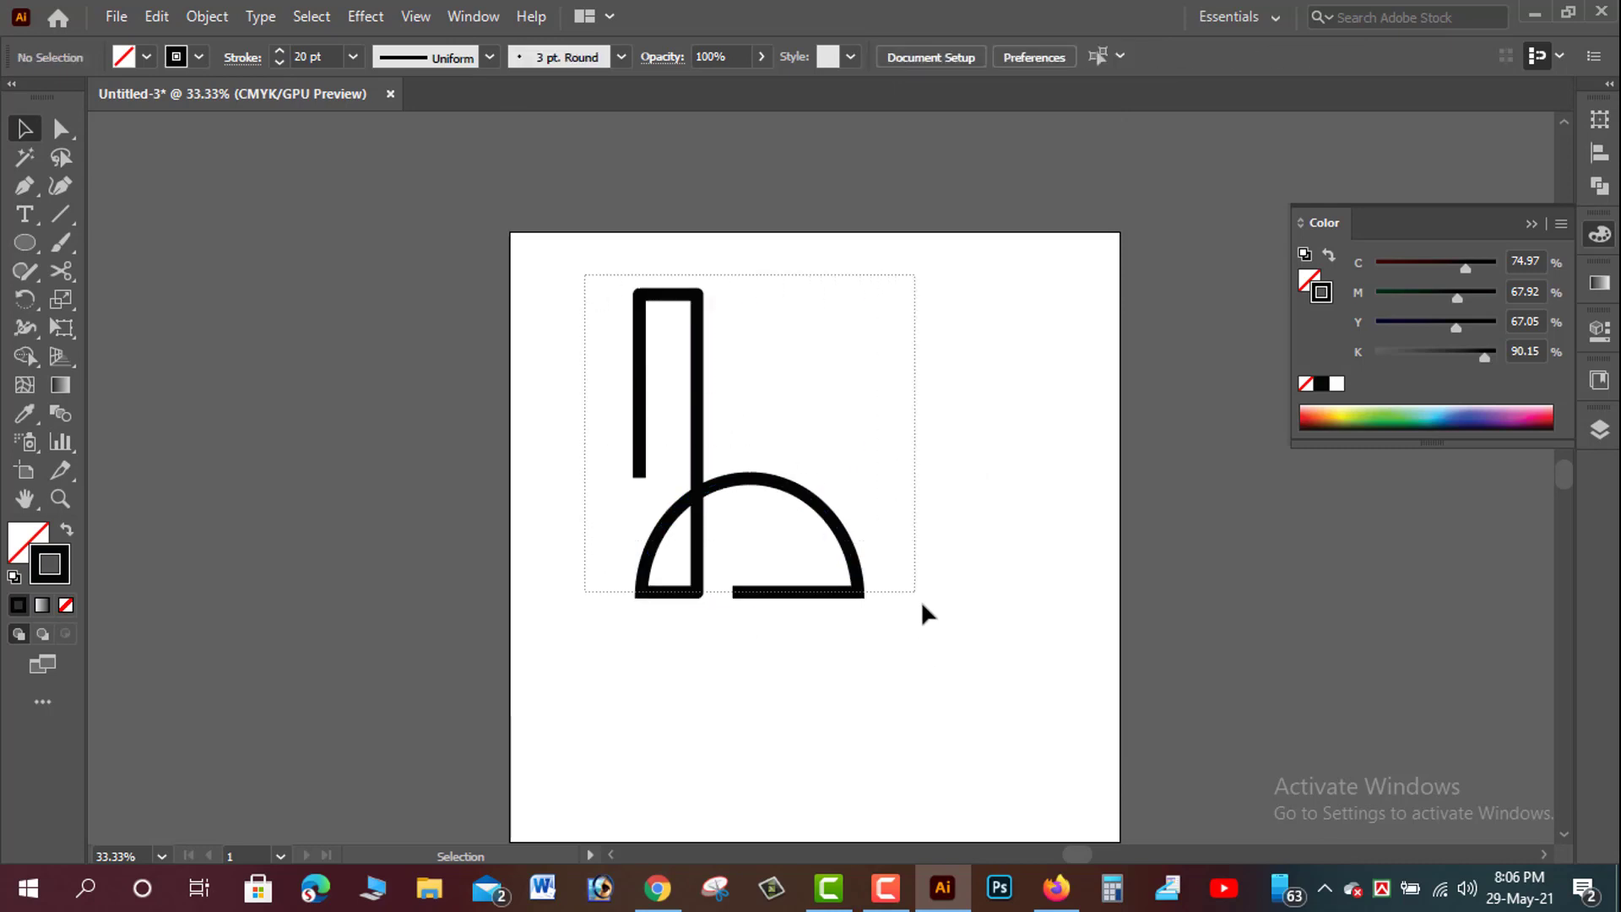
- Lower the arc's top handle to flatten it, then select all letter paths
left_click_drag(584, 276, 926, 612)
left_click(883, 496)
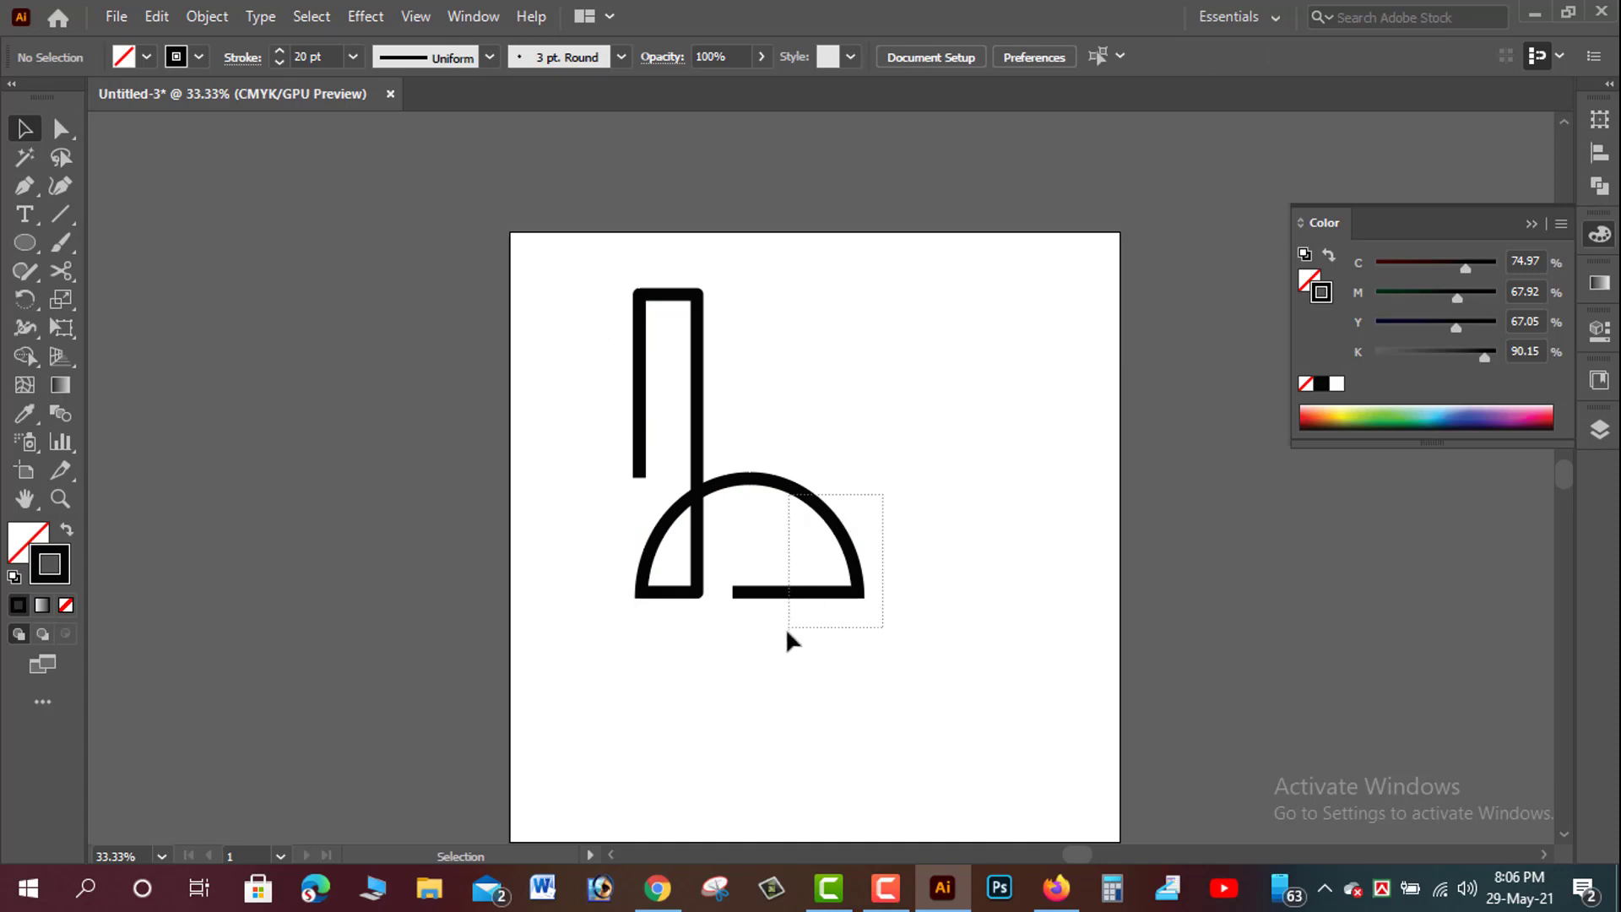
left_click_drag(785, 627, 738, 657)
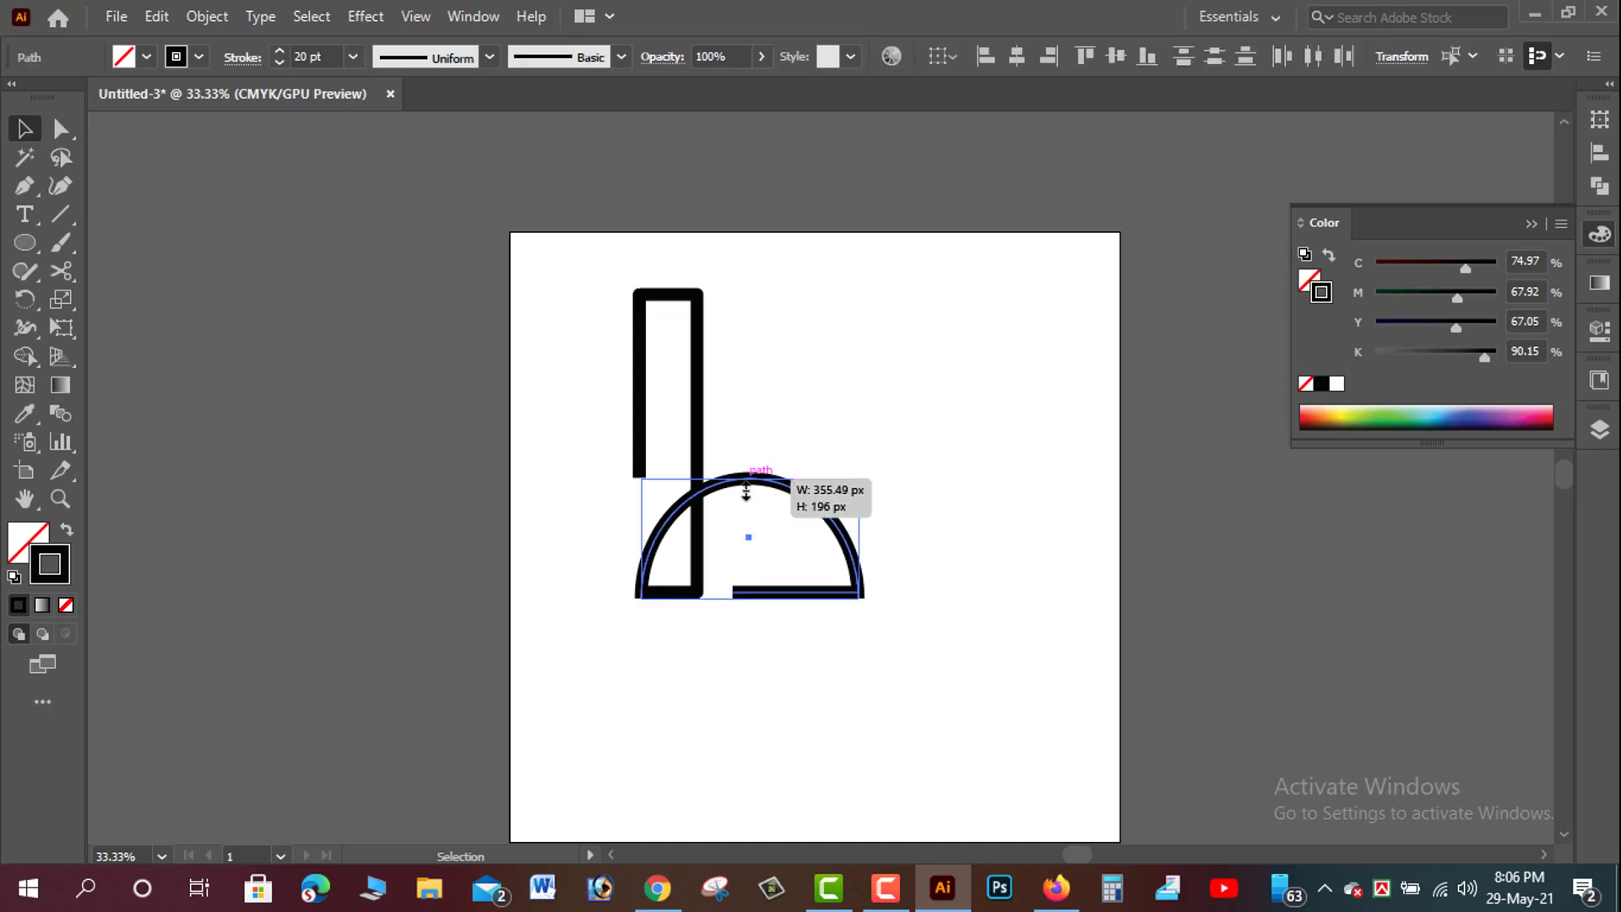
left_click_drag(746, 492, 746, 520)
left_click(921, 410)
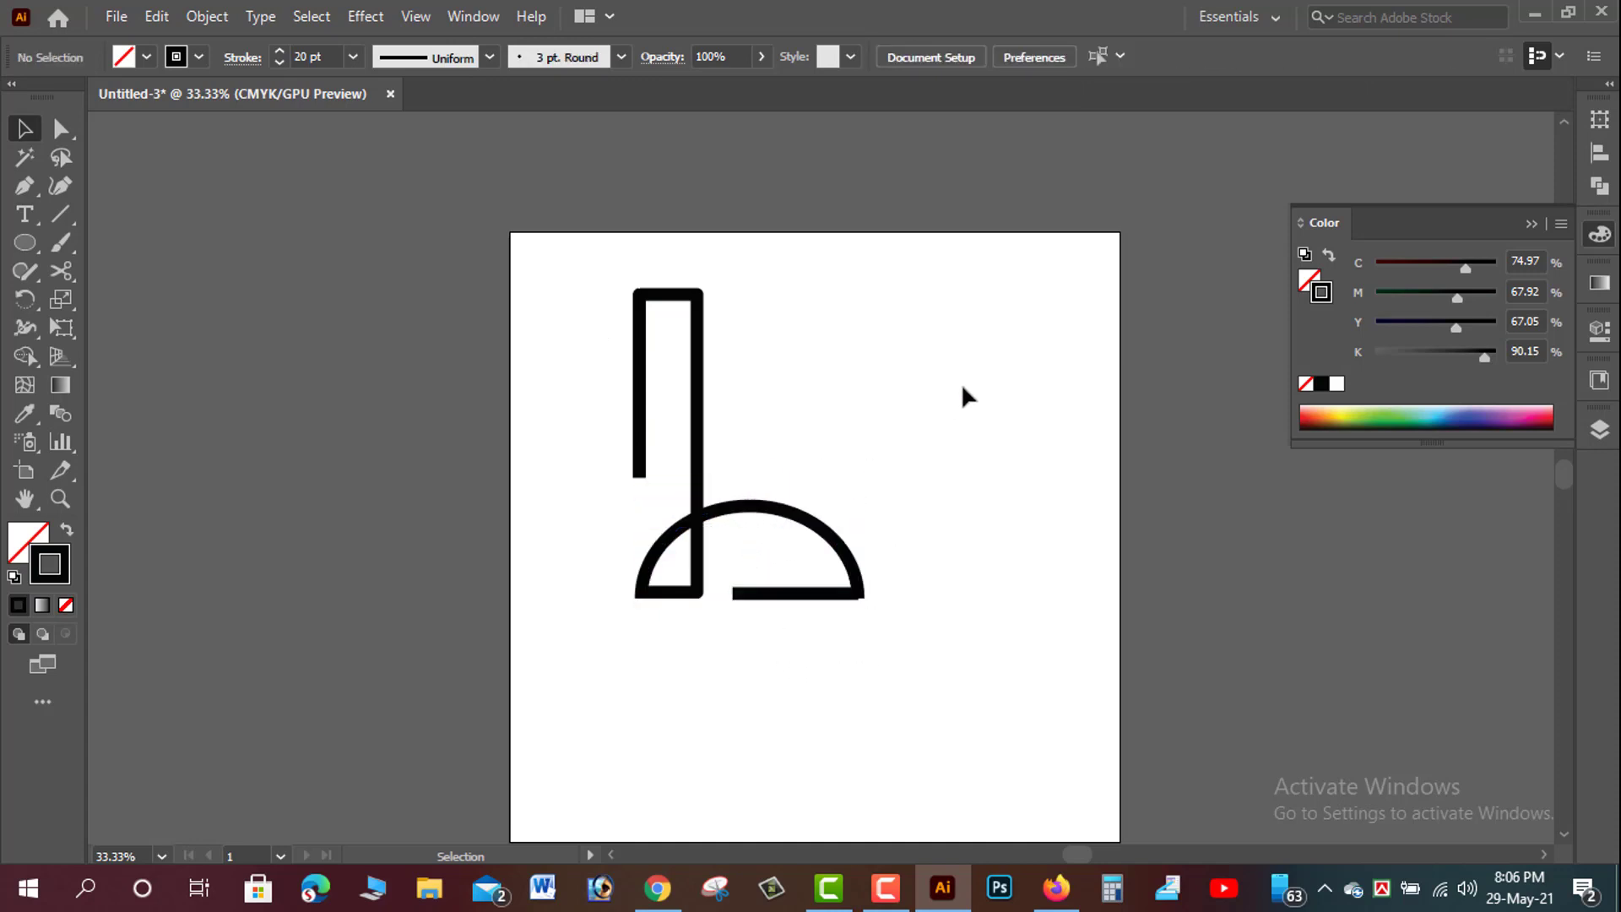
left_click_drag(598, 256, 976, 616)
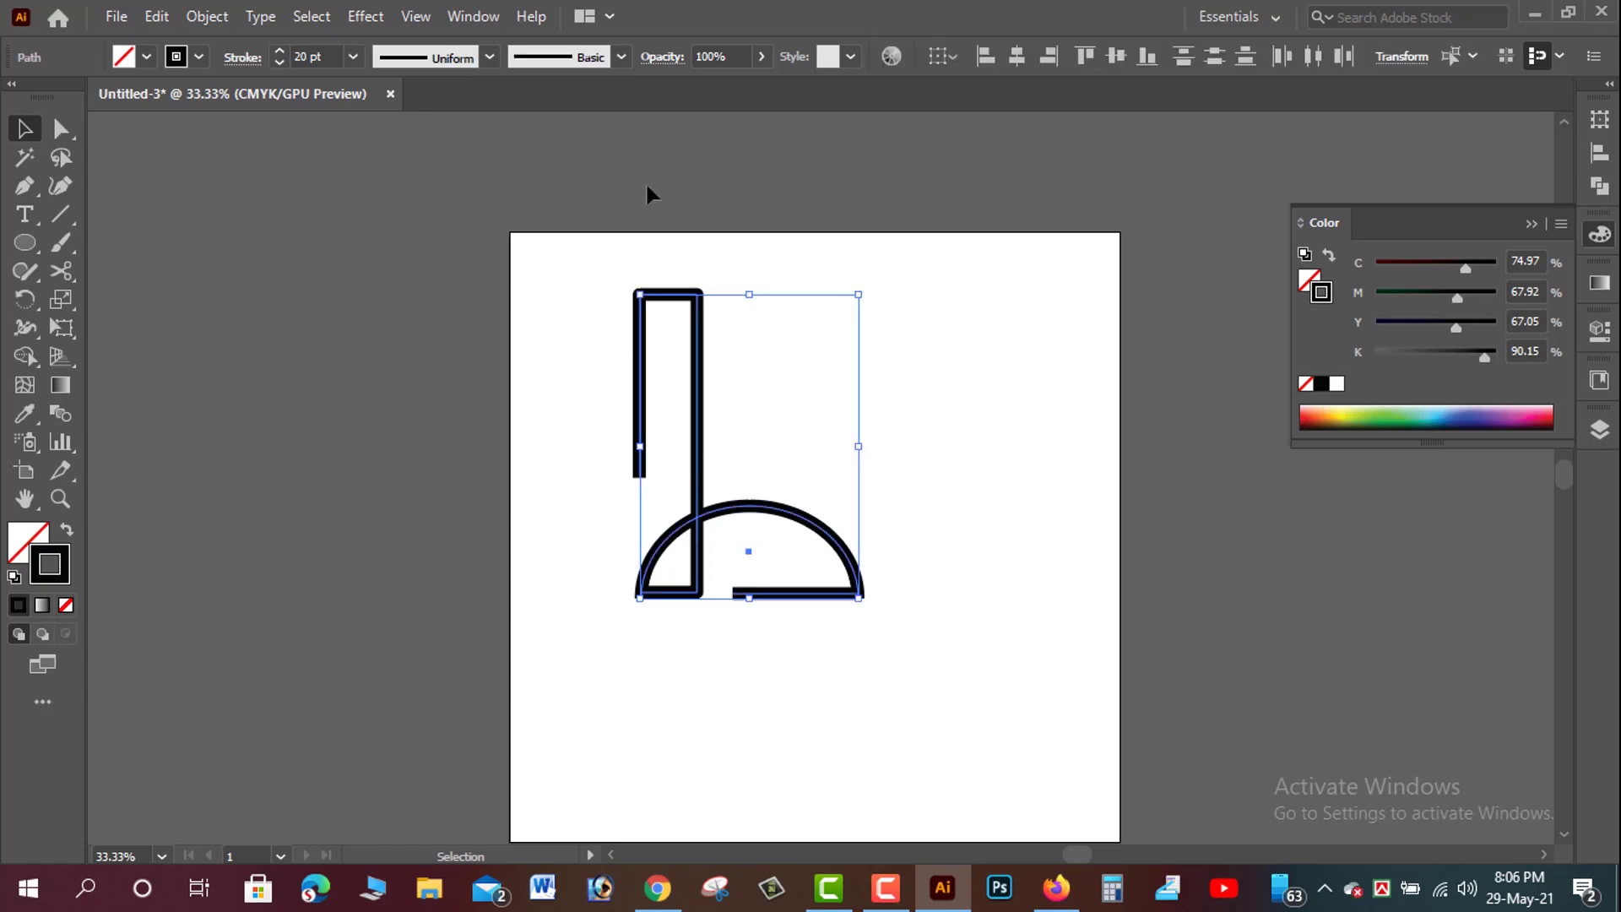
- Expand the strokes and Unite in Pathfinder, then undo to stroked paths and zoom 100%
left_click(207, 16)
left_click(321, 288)
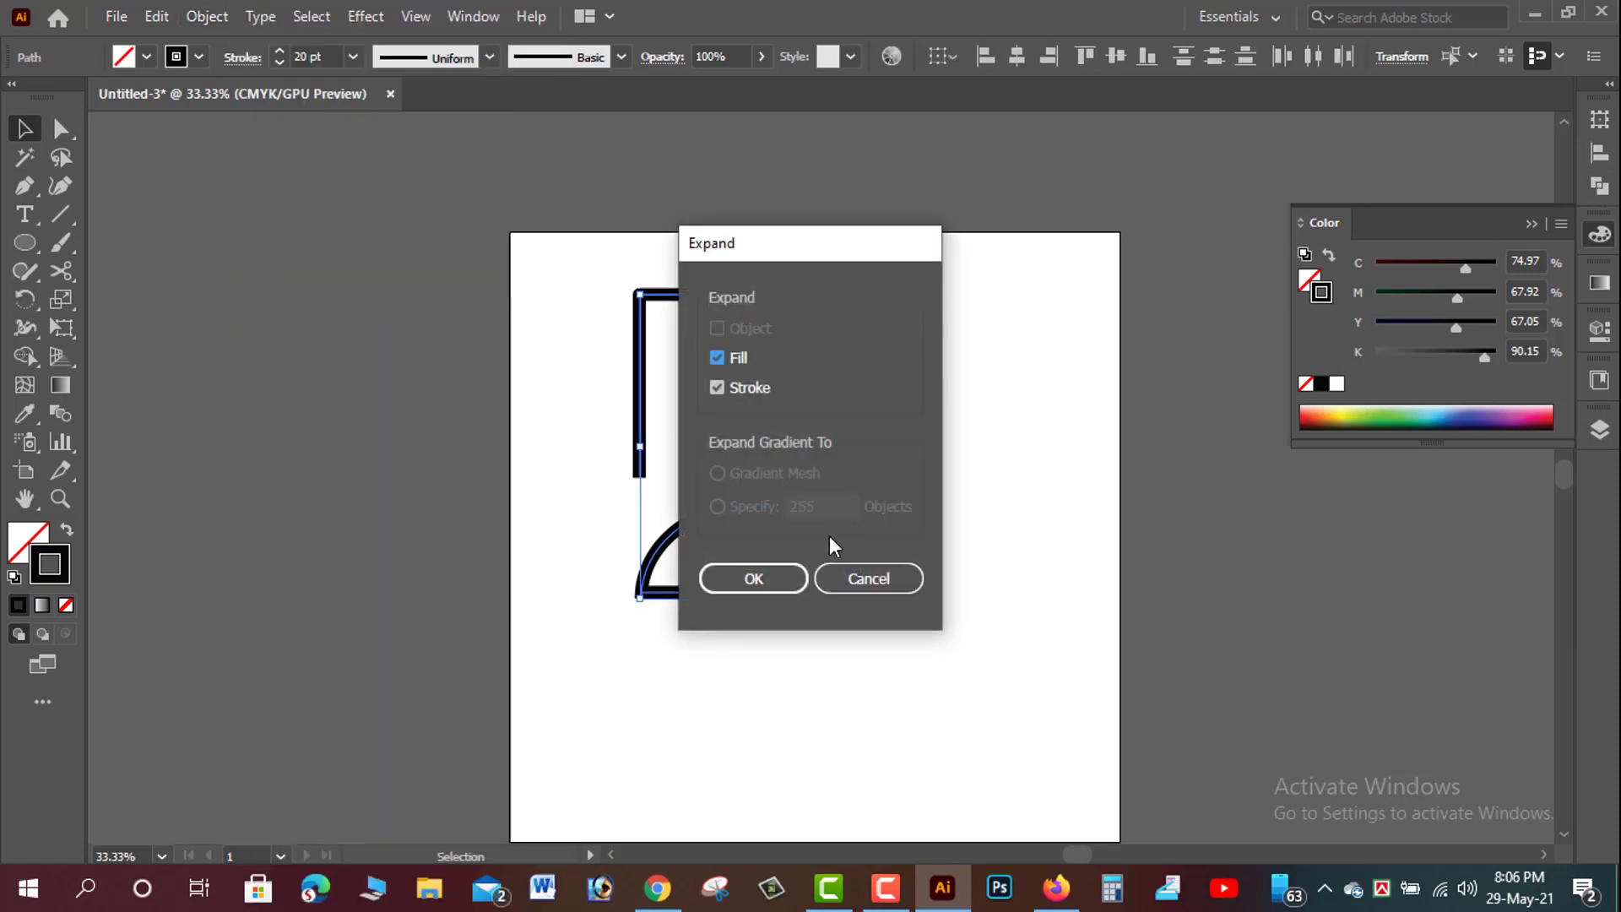
key("Return")
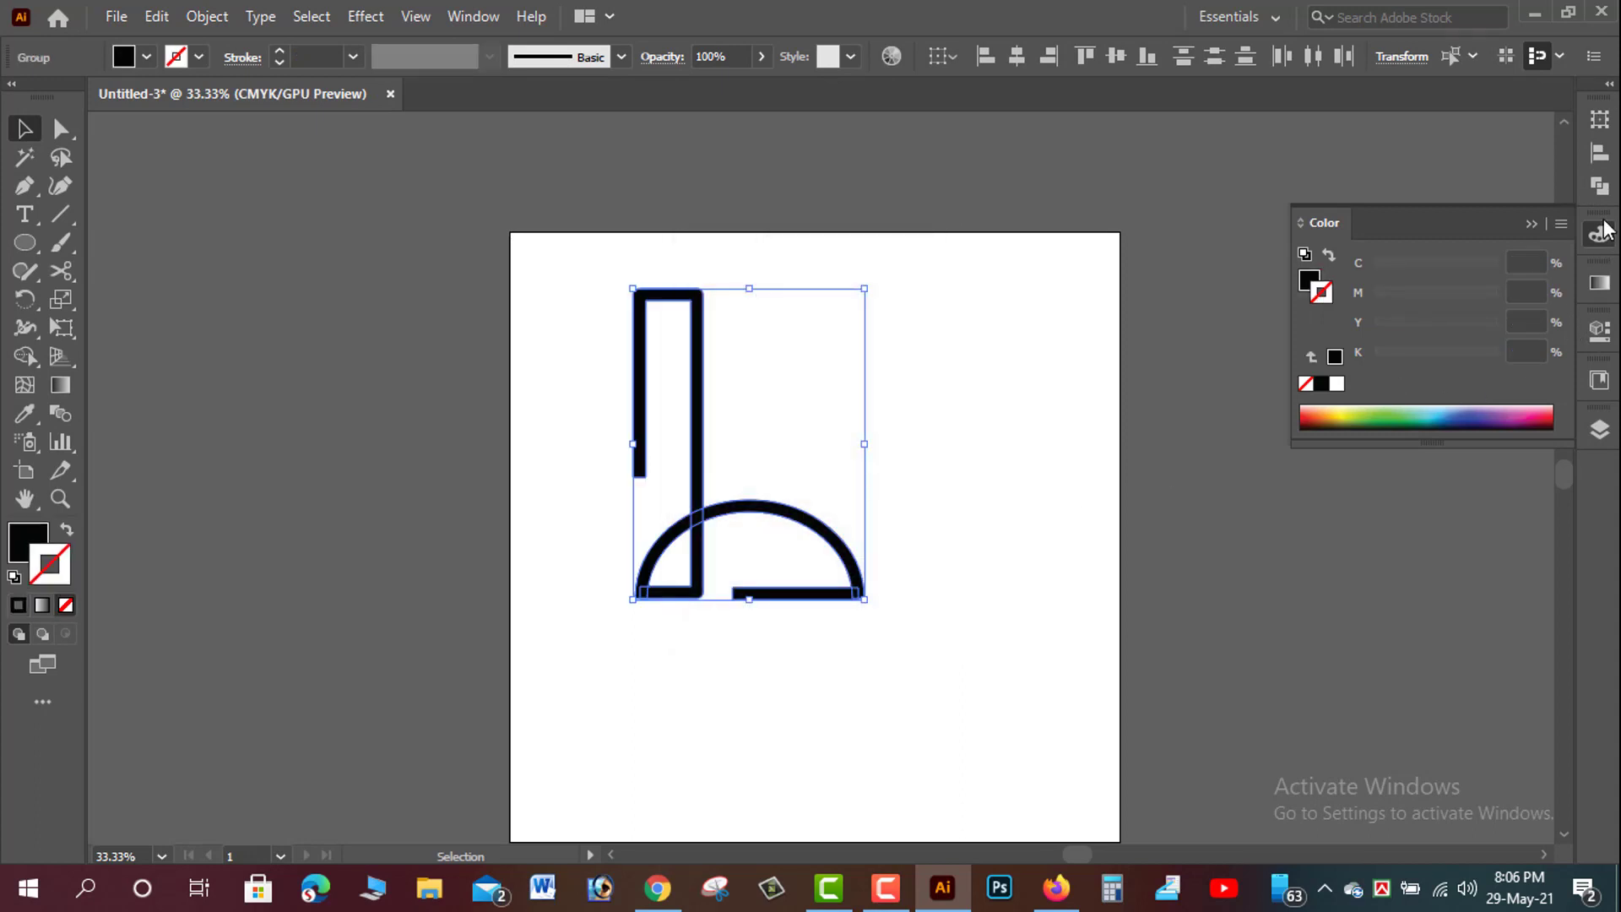
left_click(1599, 186)
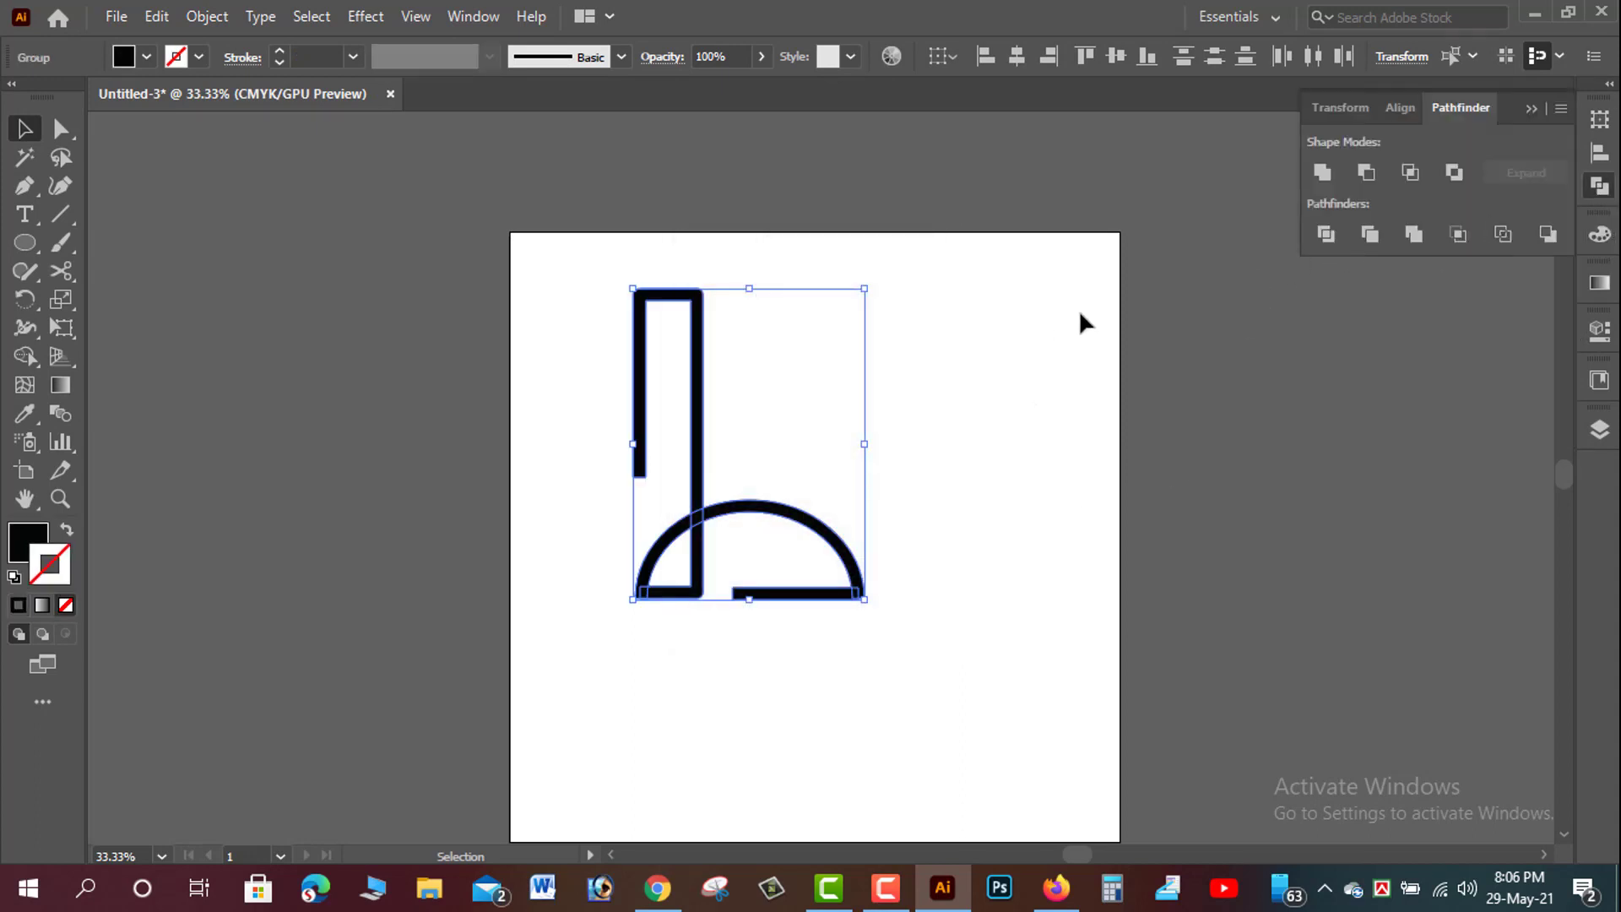
left_click(1322, 172)
left_click(949, 378)
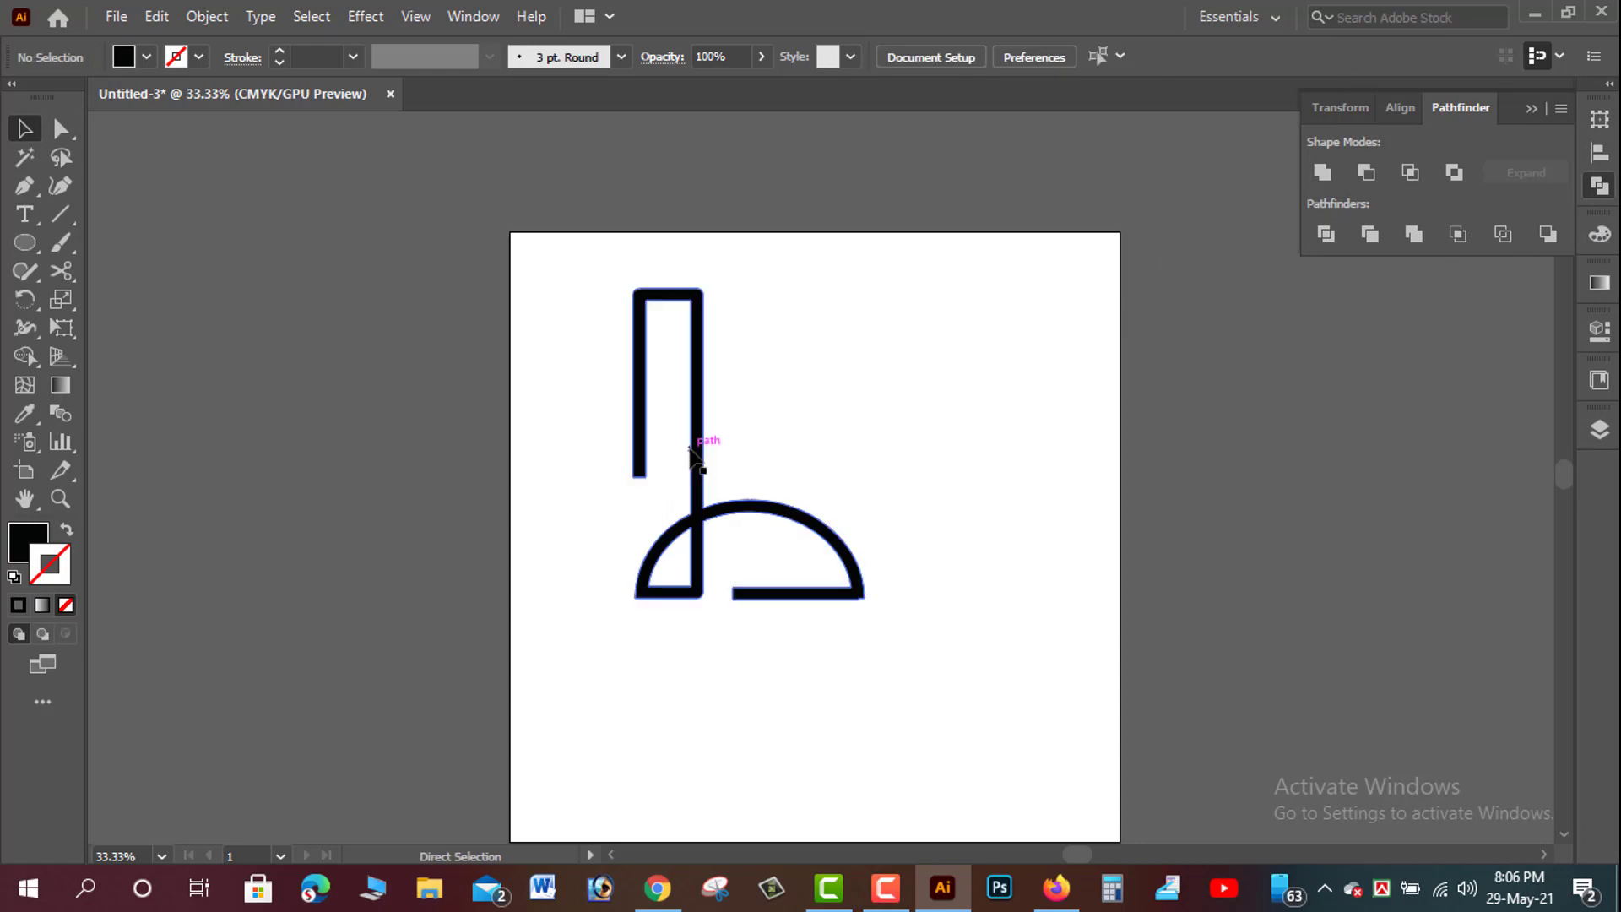
key("ctrl+z")
key("ctrl+z")
key("ctrl+z")
key("ctrl+z")
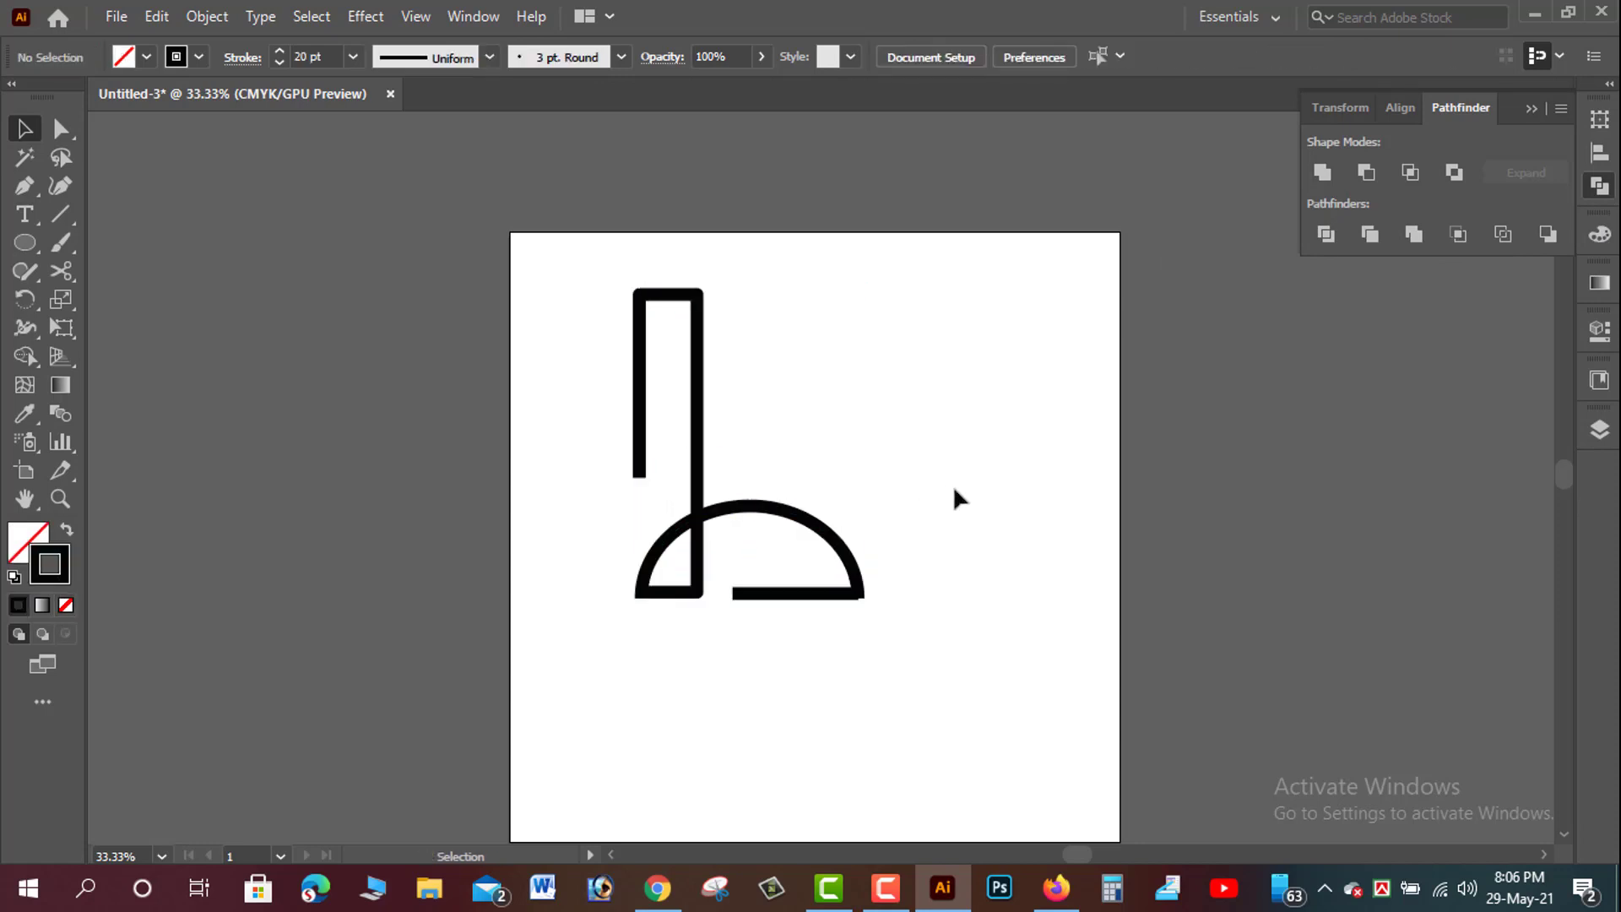
key("ctrl+1")
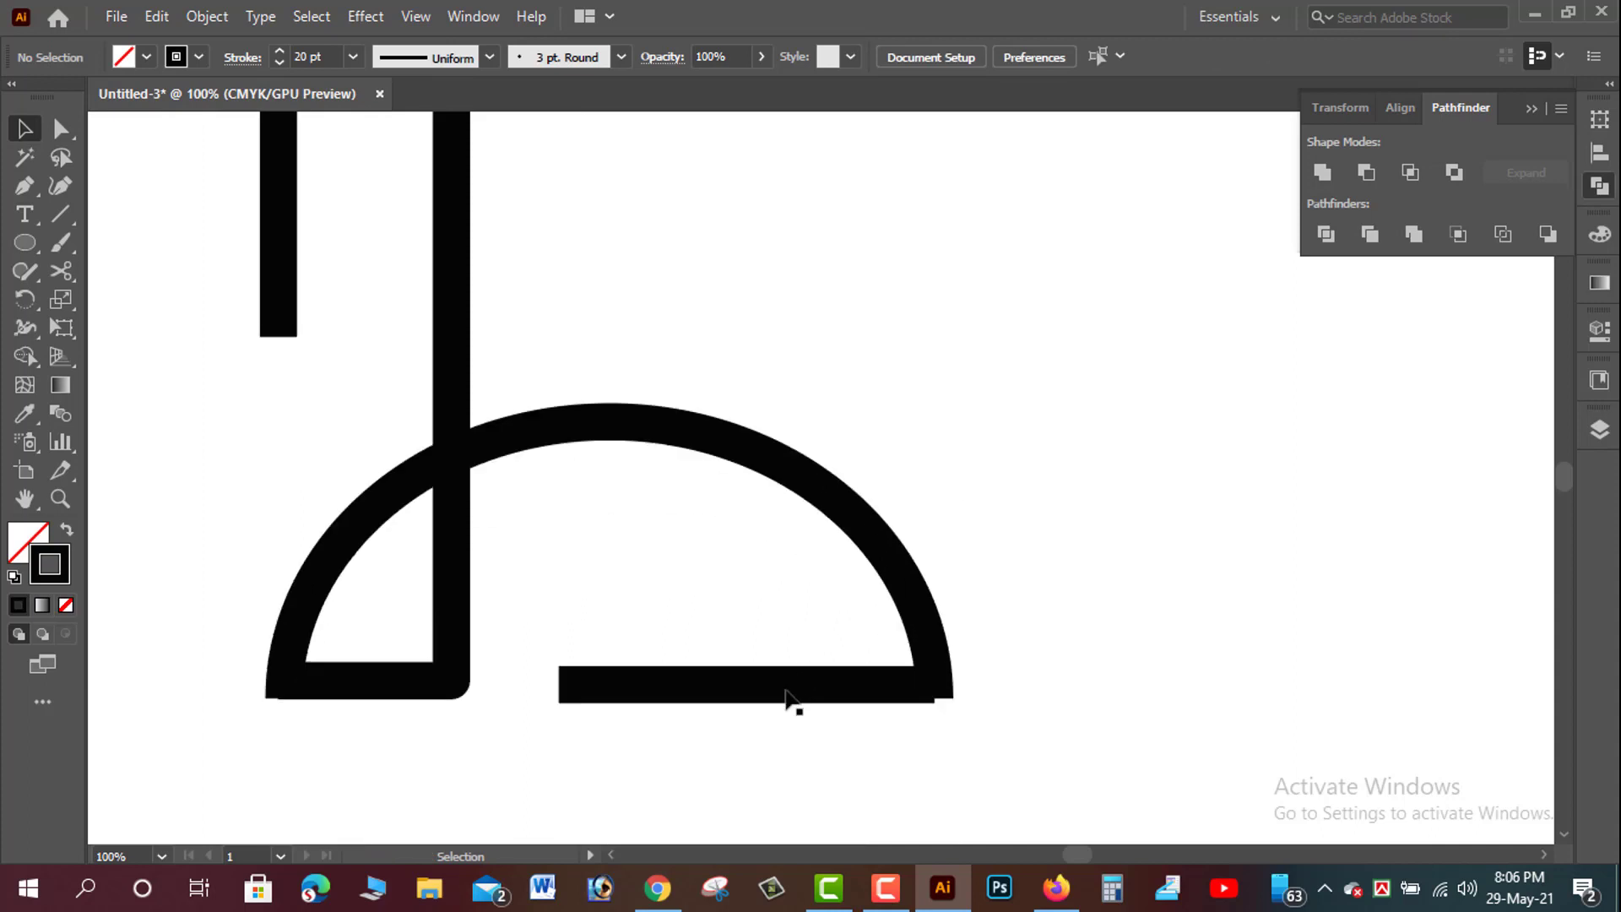
- Stretch the bottom bar's right end flush with the arc's right end, then zoom out
left_click(801, 693)
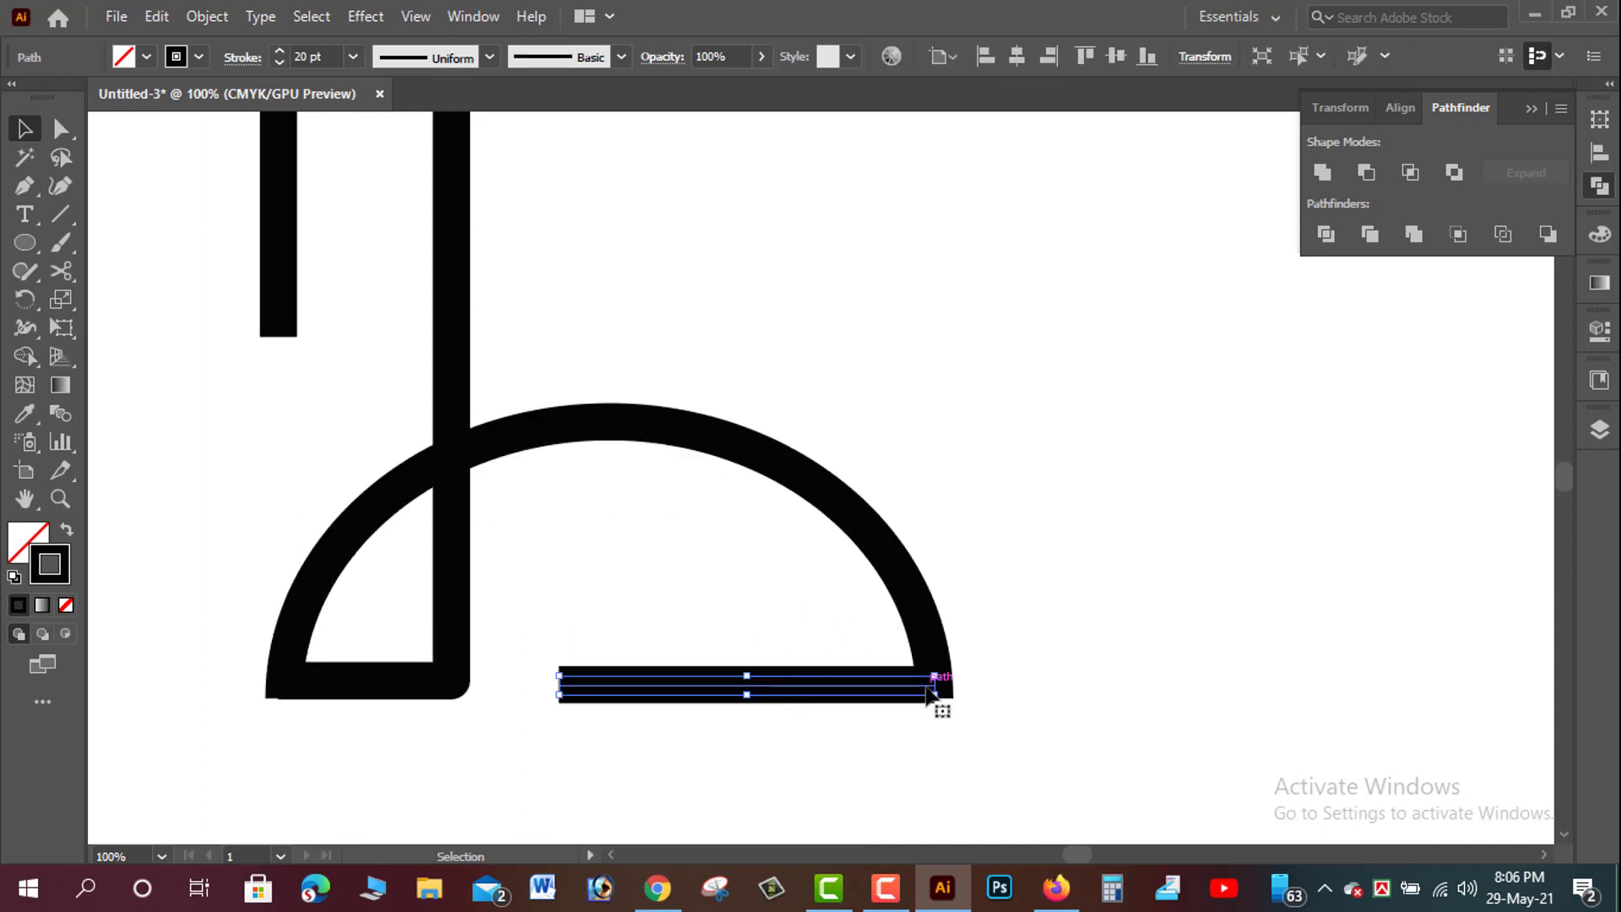
left_click_drag(926, 691, 952, 688)
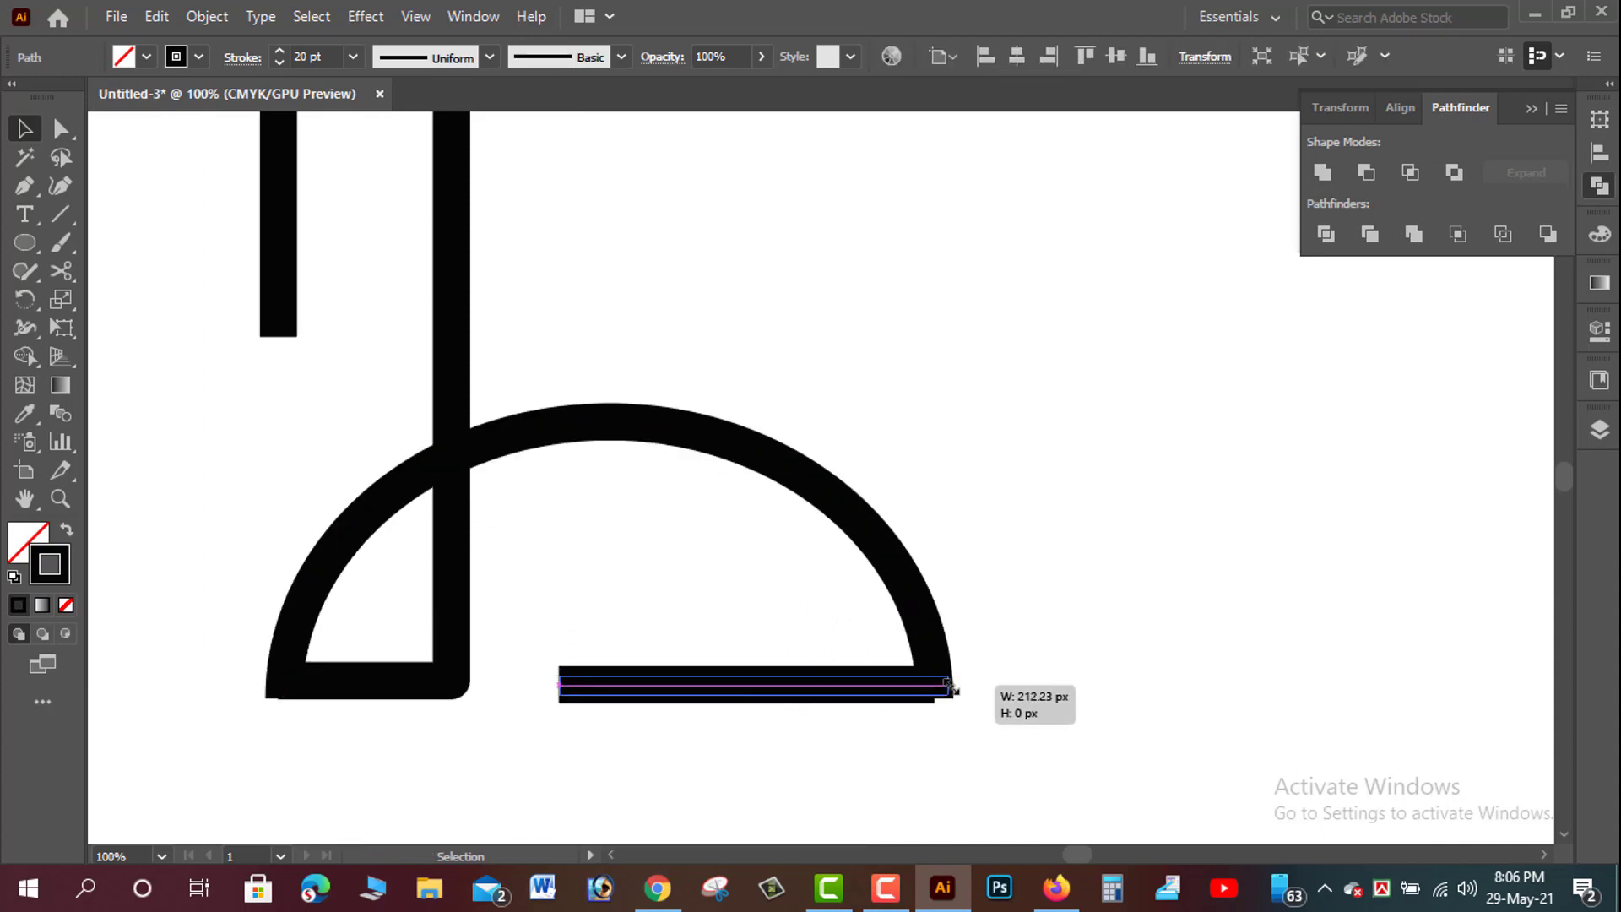
left_click(1074, 577)
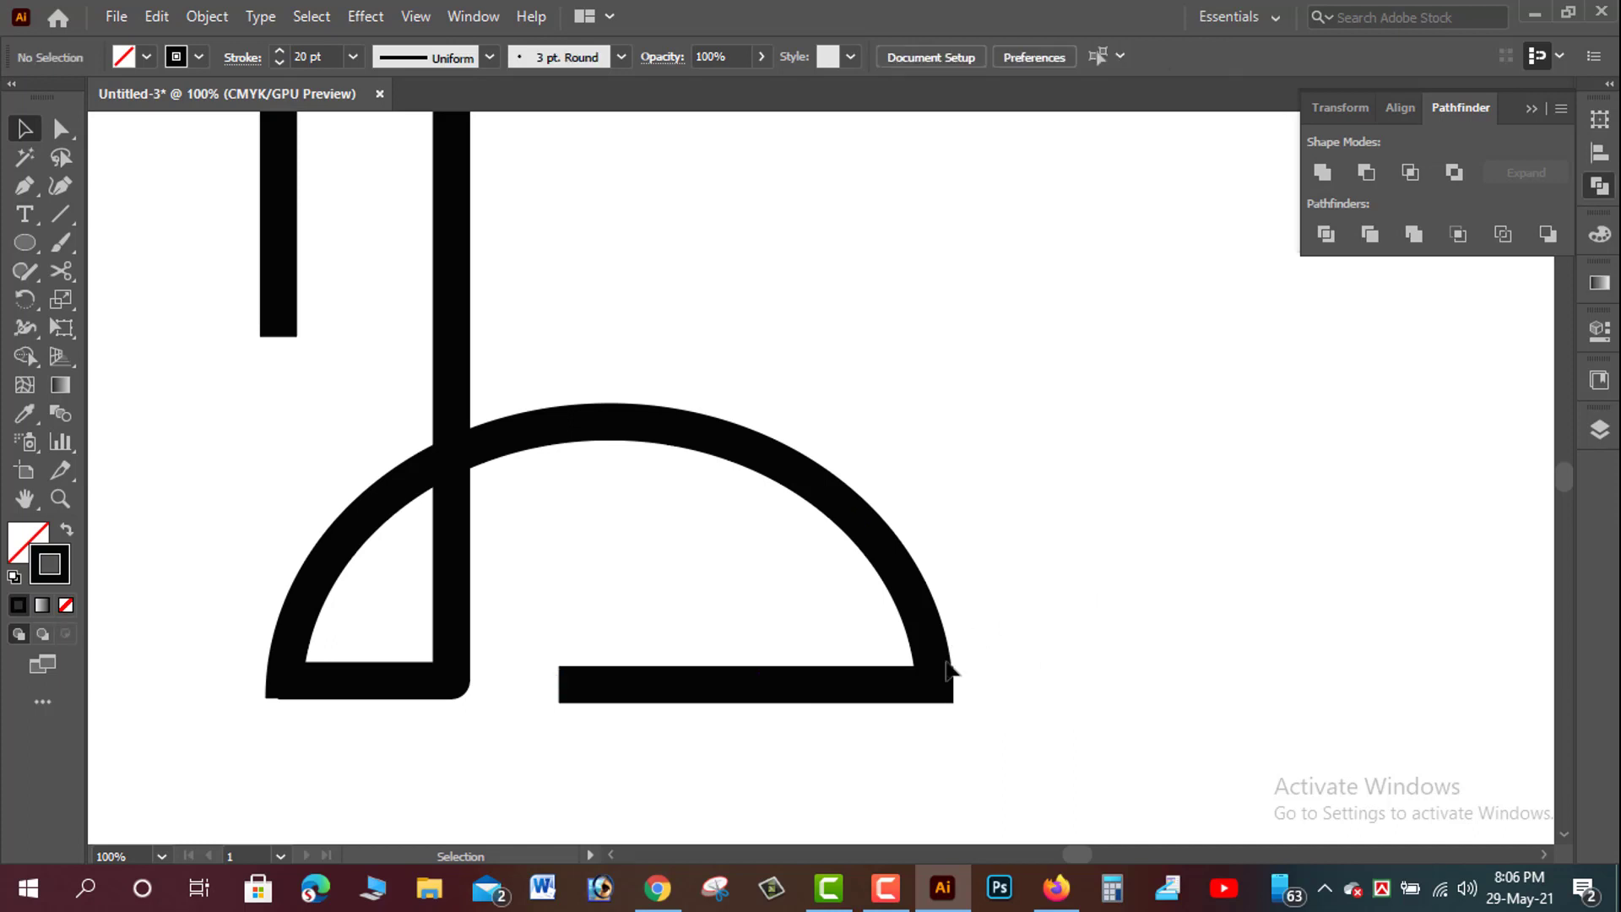
left_click(934, 688)
left_click(1060, 625)
key("ctrl+minus")
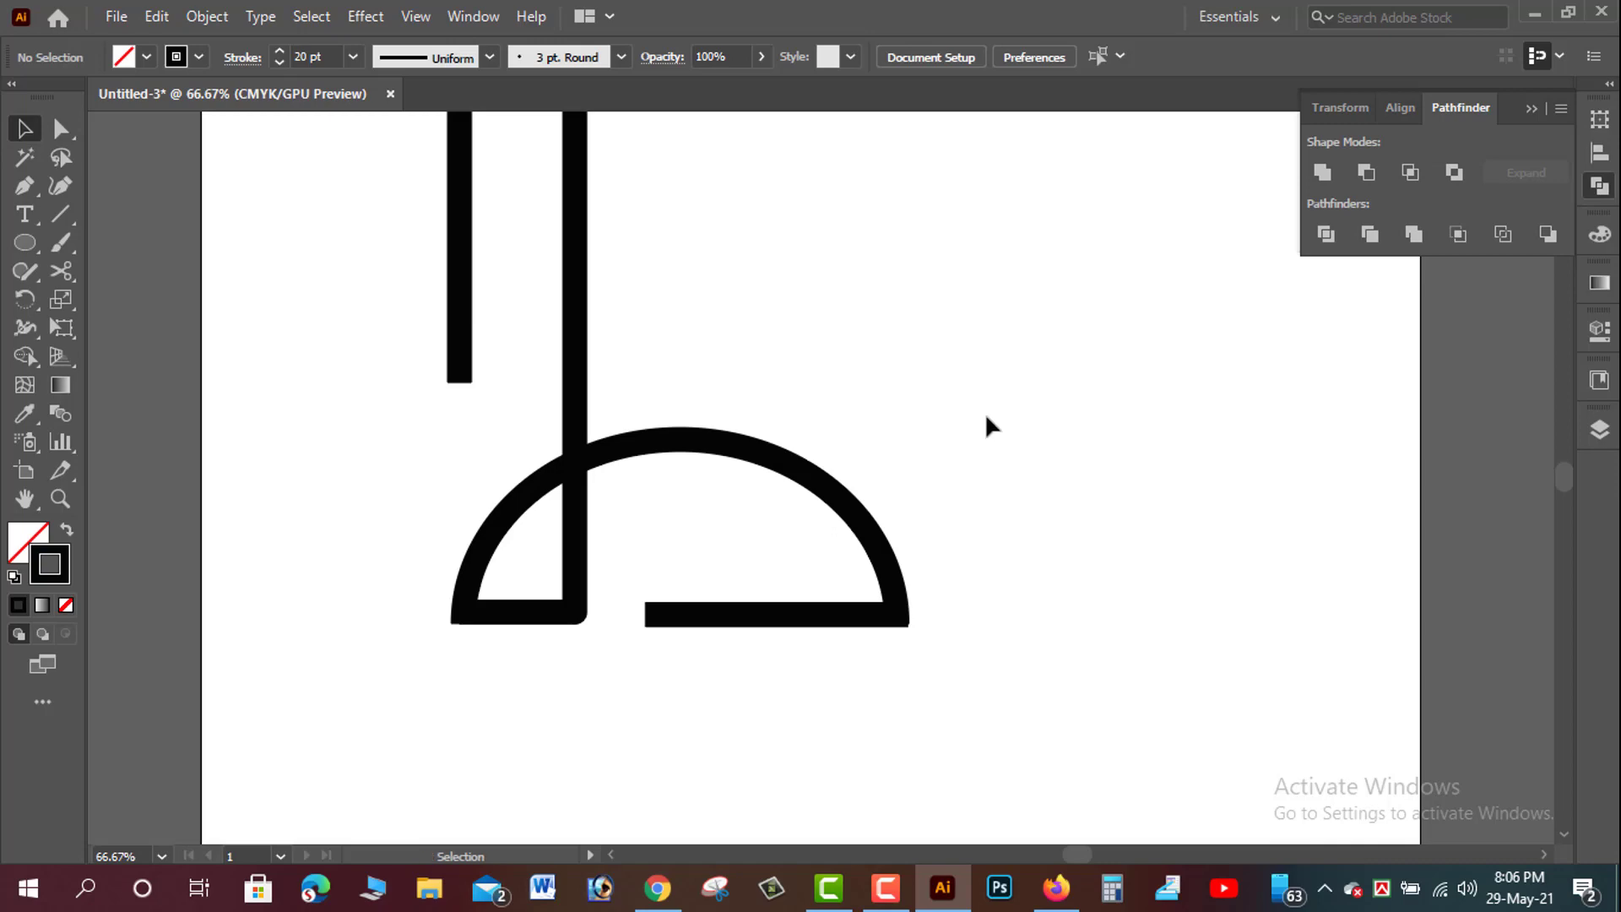
key("ctrl+minus")
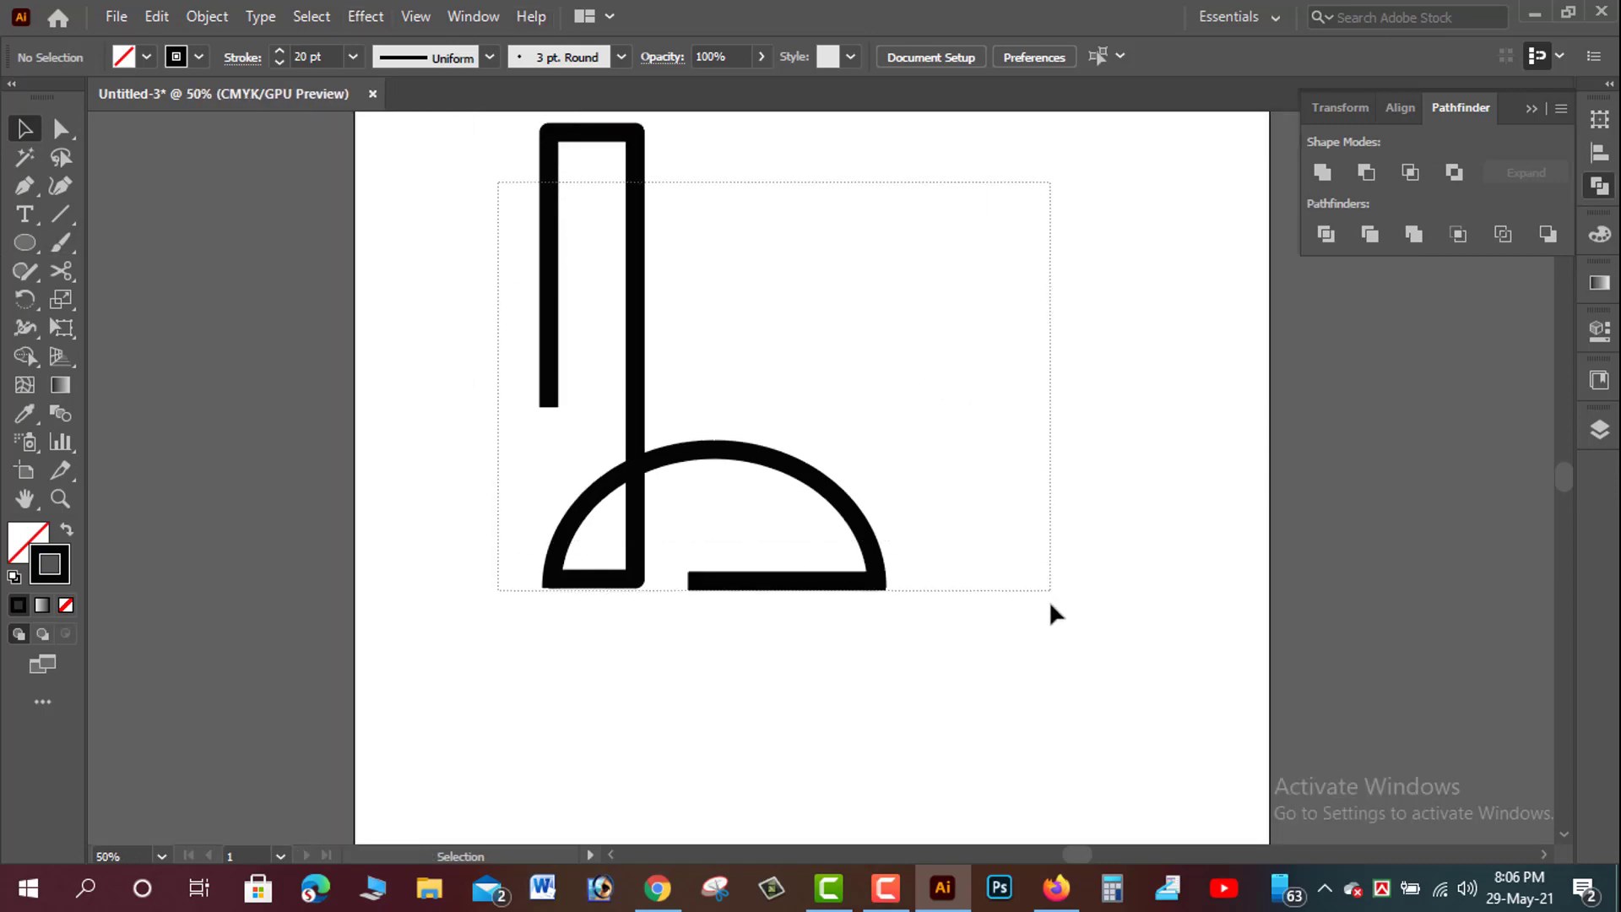
- Expand all letter paths (Fill and Stroke) and Unite them into one shape
left_click_drag(499, 181, 1050, 604)
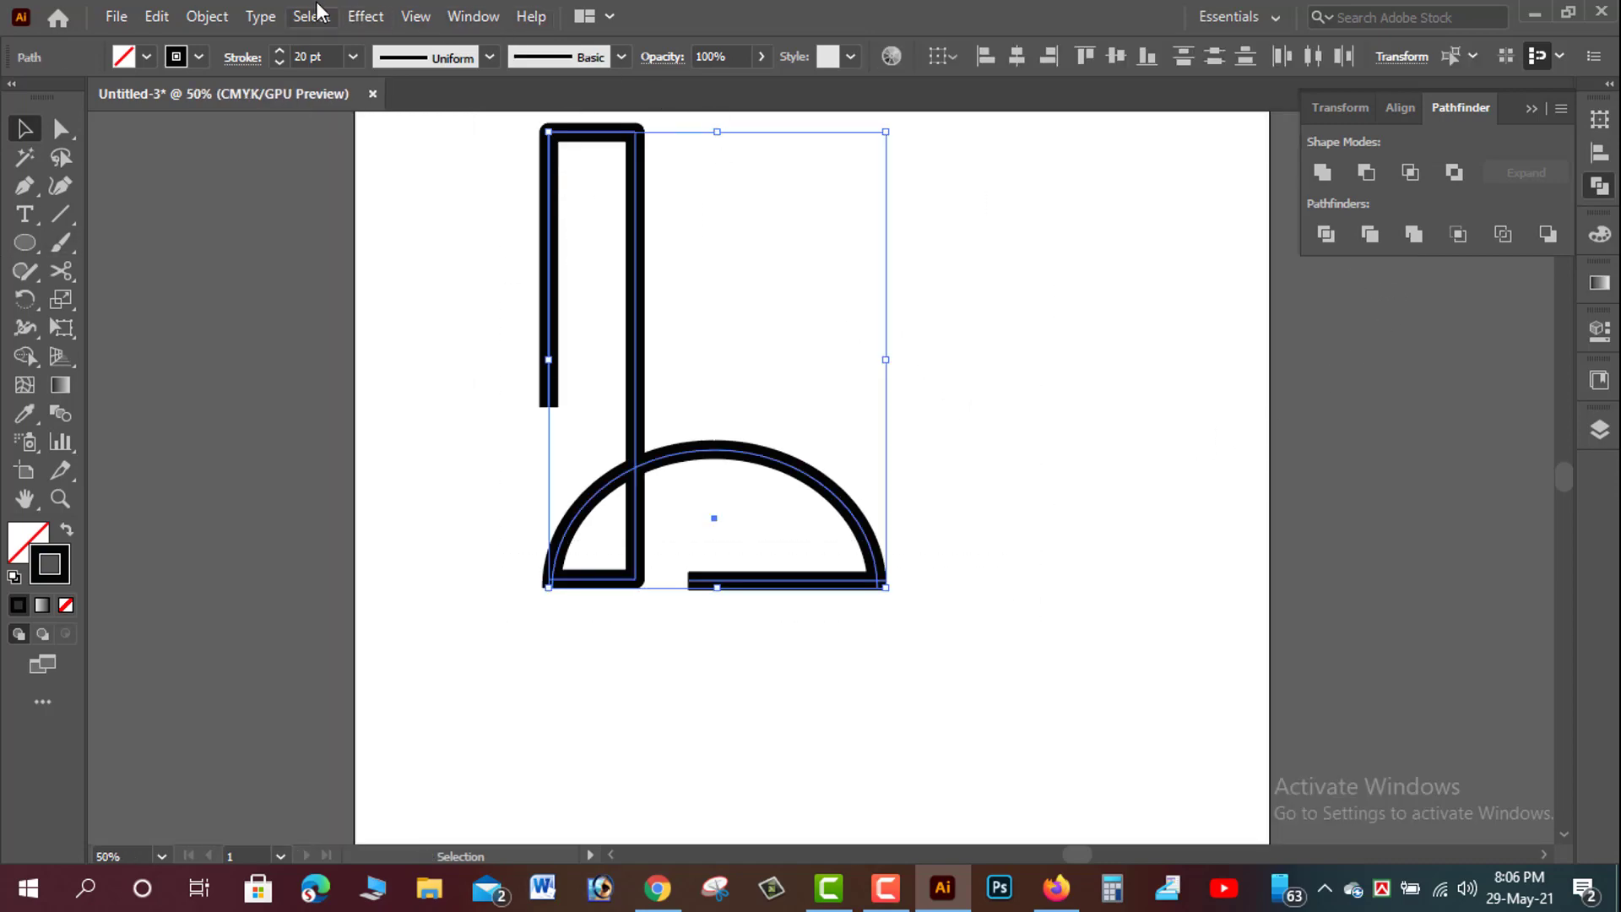
left_click(206, 16)
left_click(279, 282)
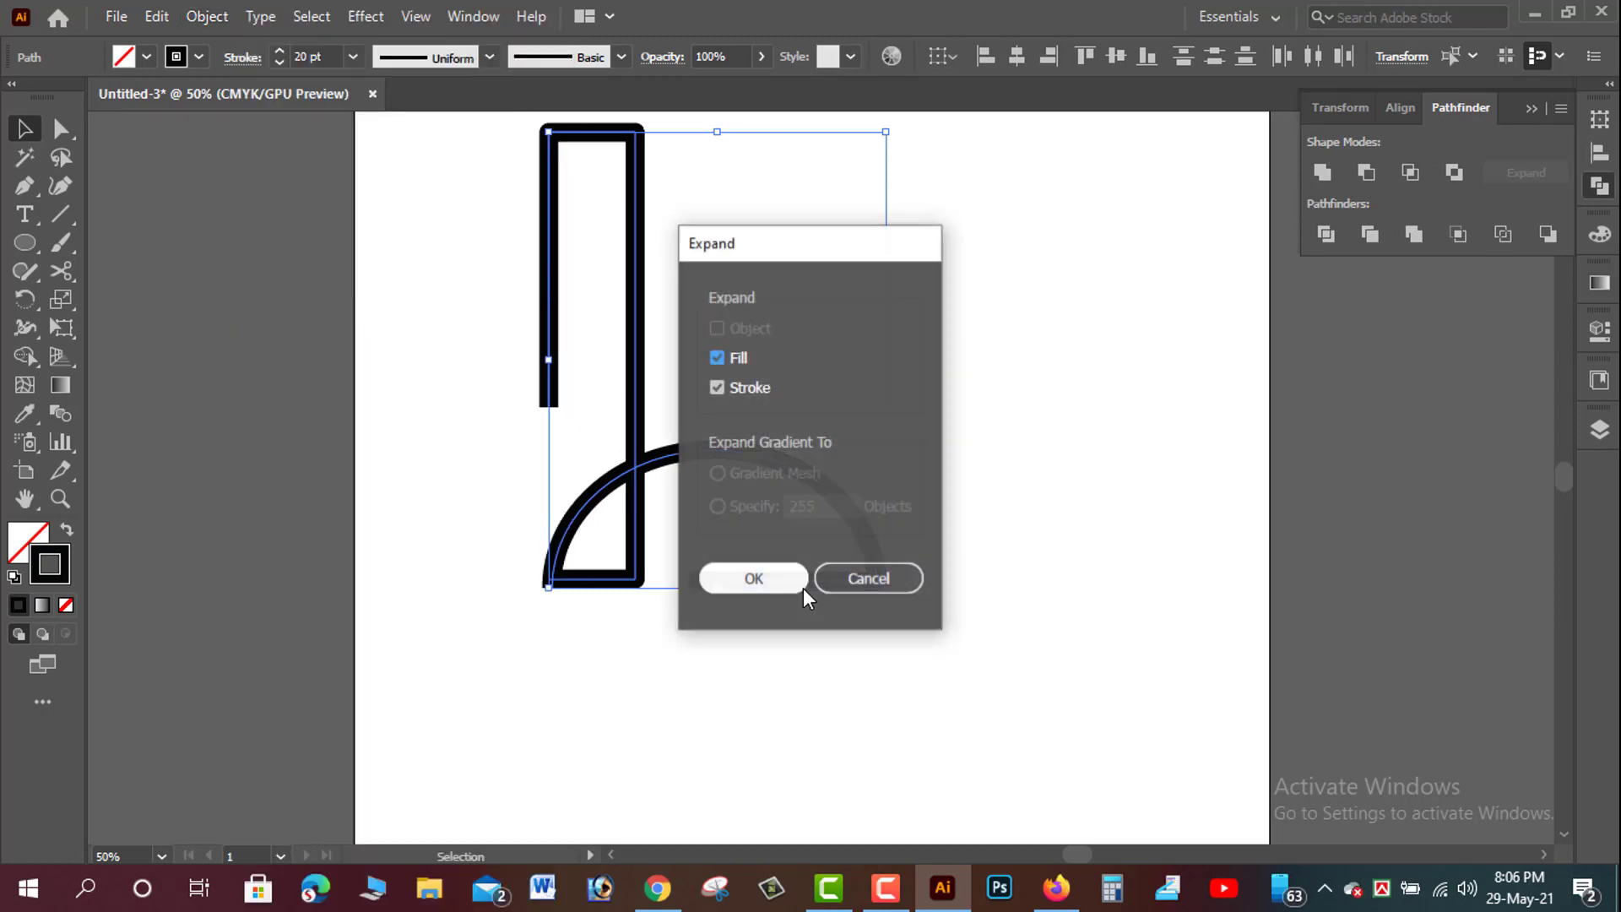
left_click(754, 580)
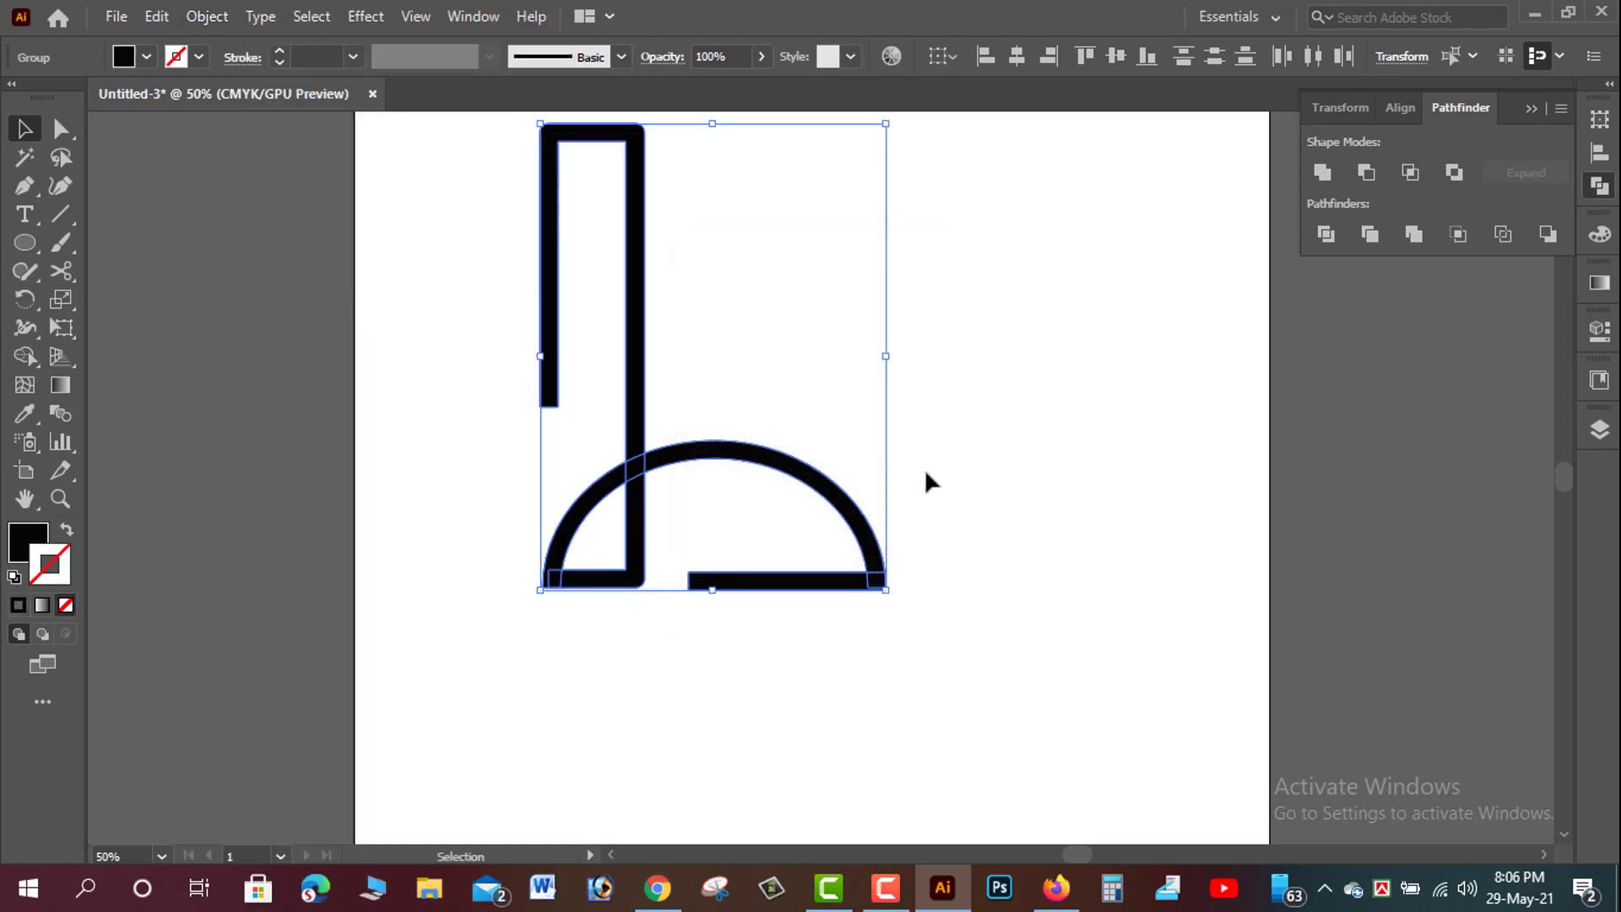
left_click(1323, 173)
left_click(1010, 346)
scroll(1006, 355, "up", 2)
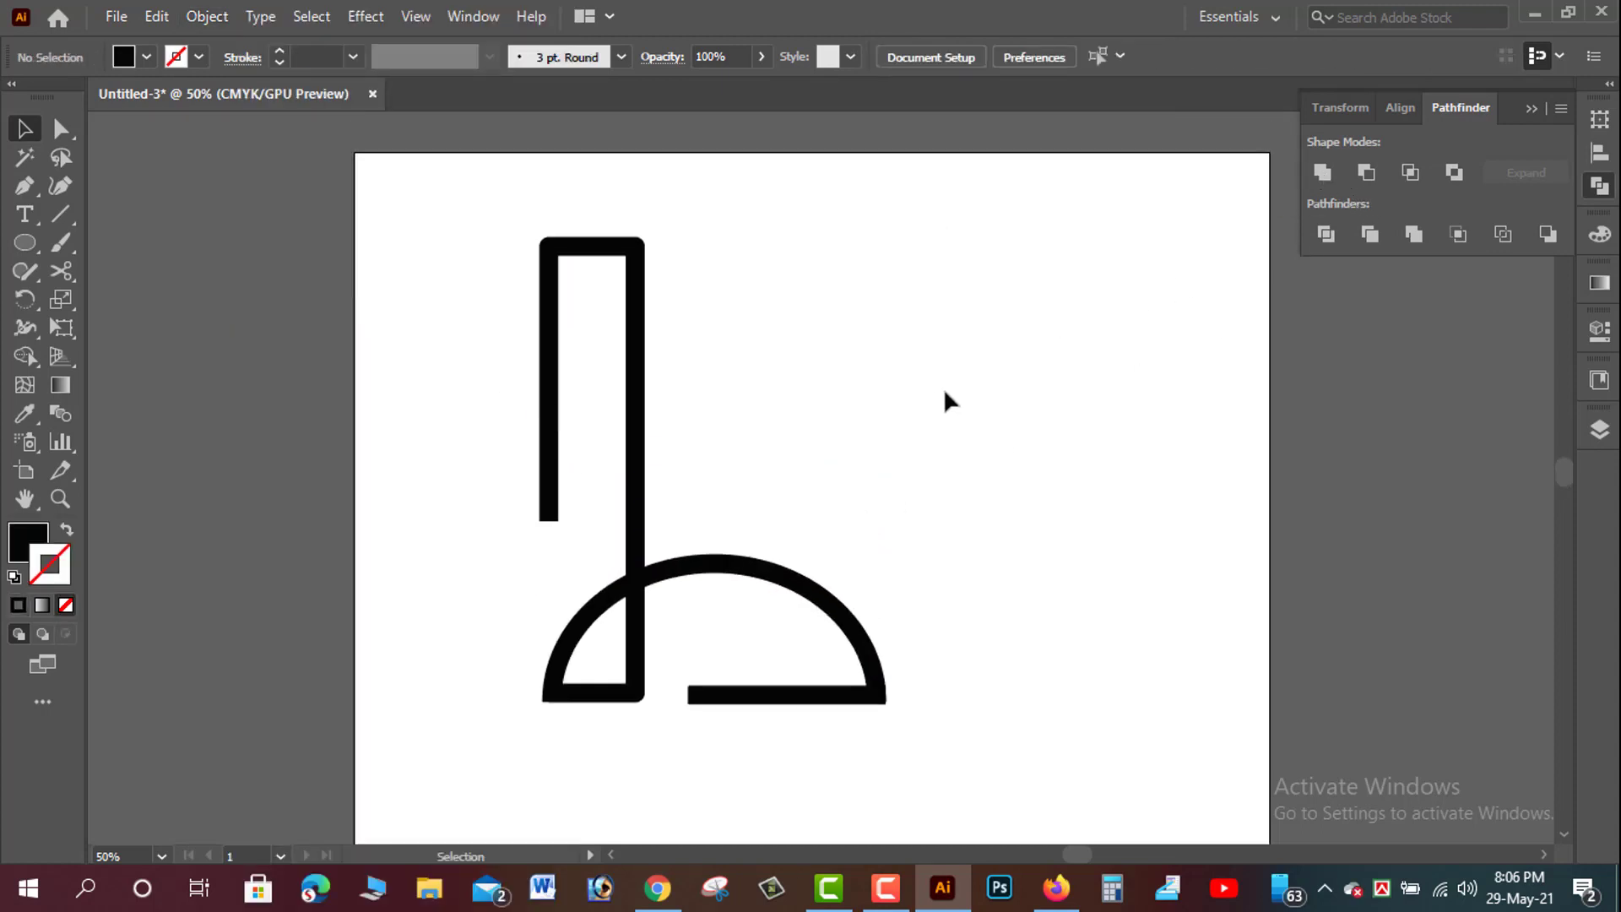
left_click(642, 250)
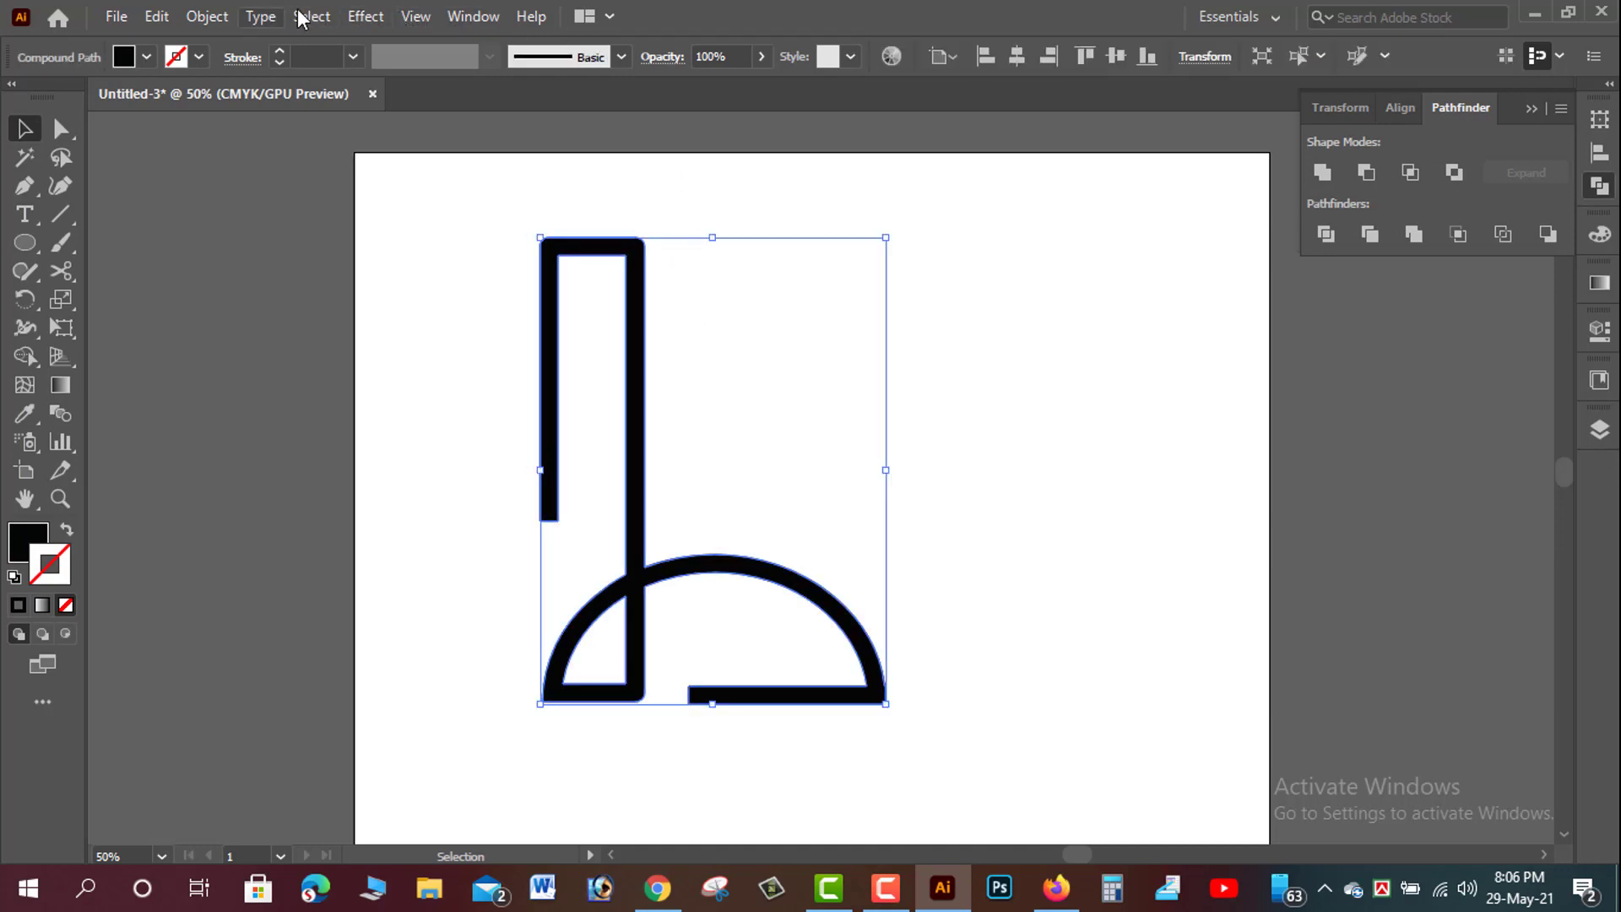
left_click(347, 17)
mouse_move(397, 285)
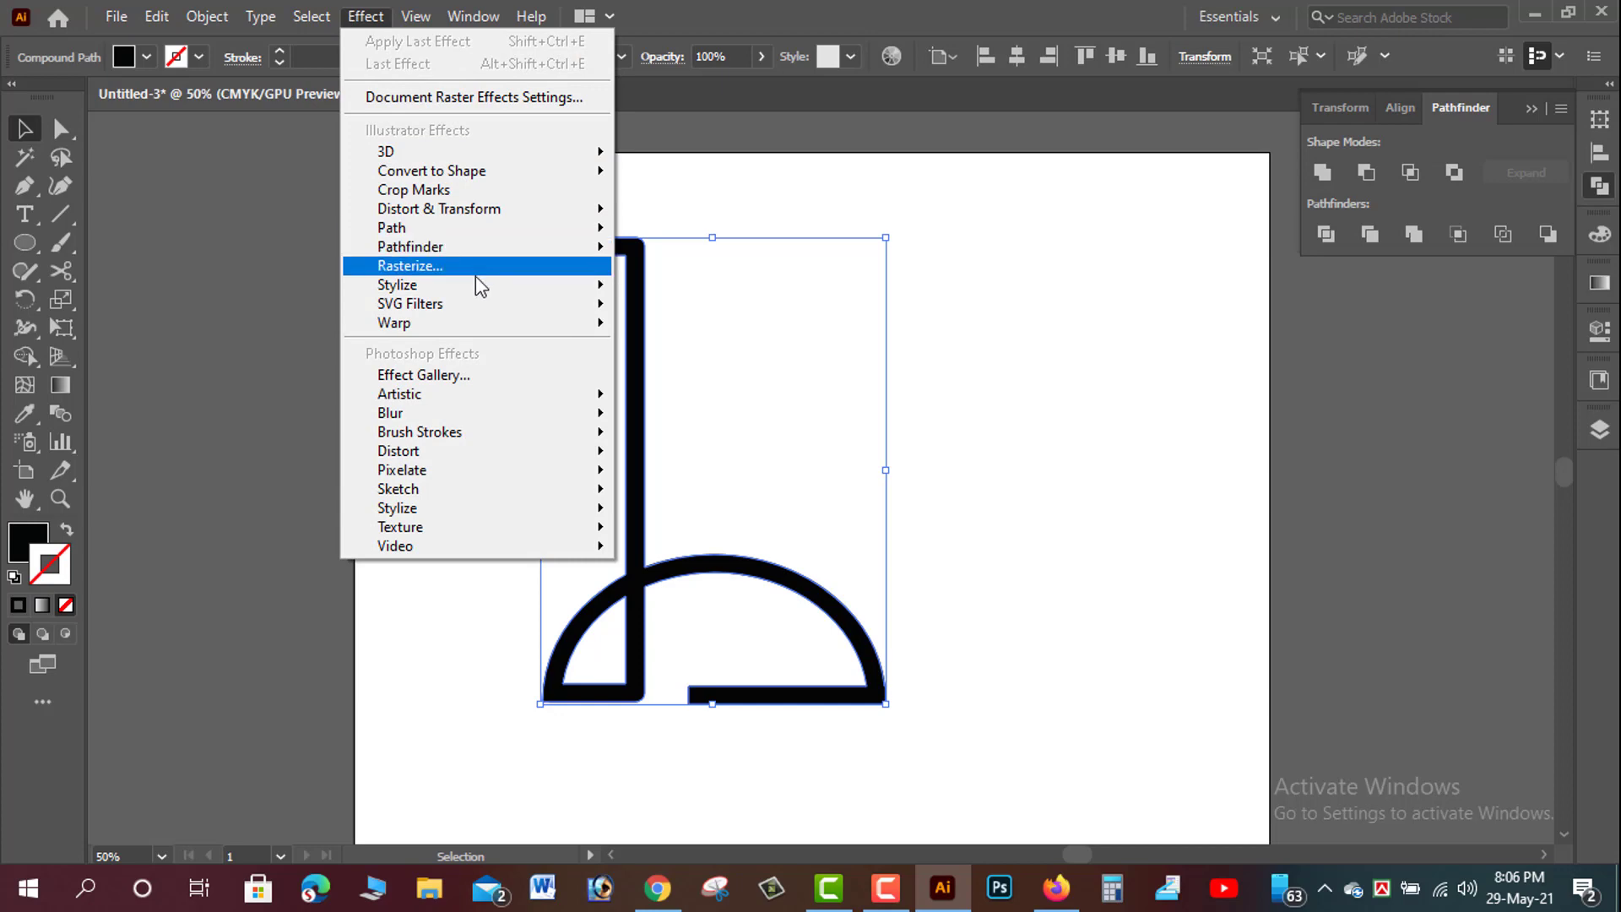
left_click(706, 394)
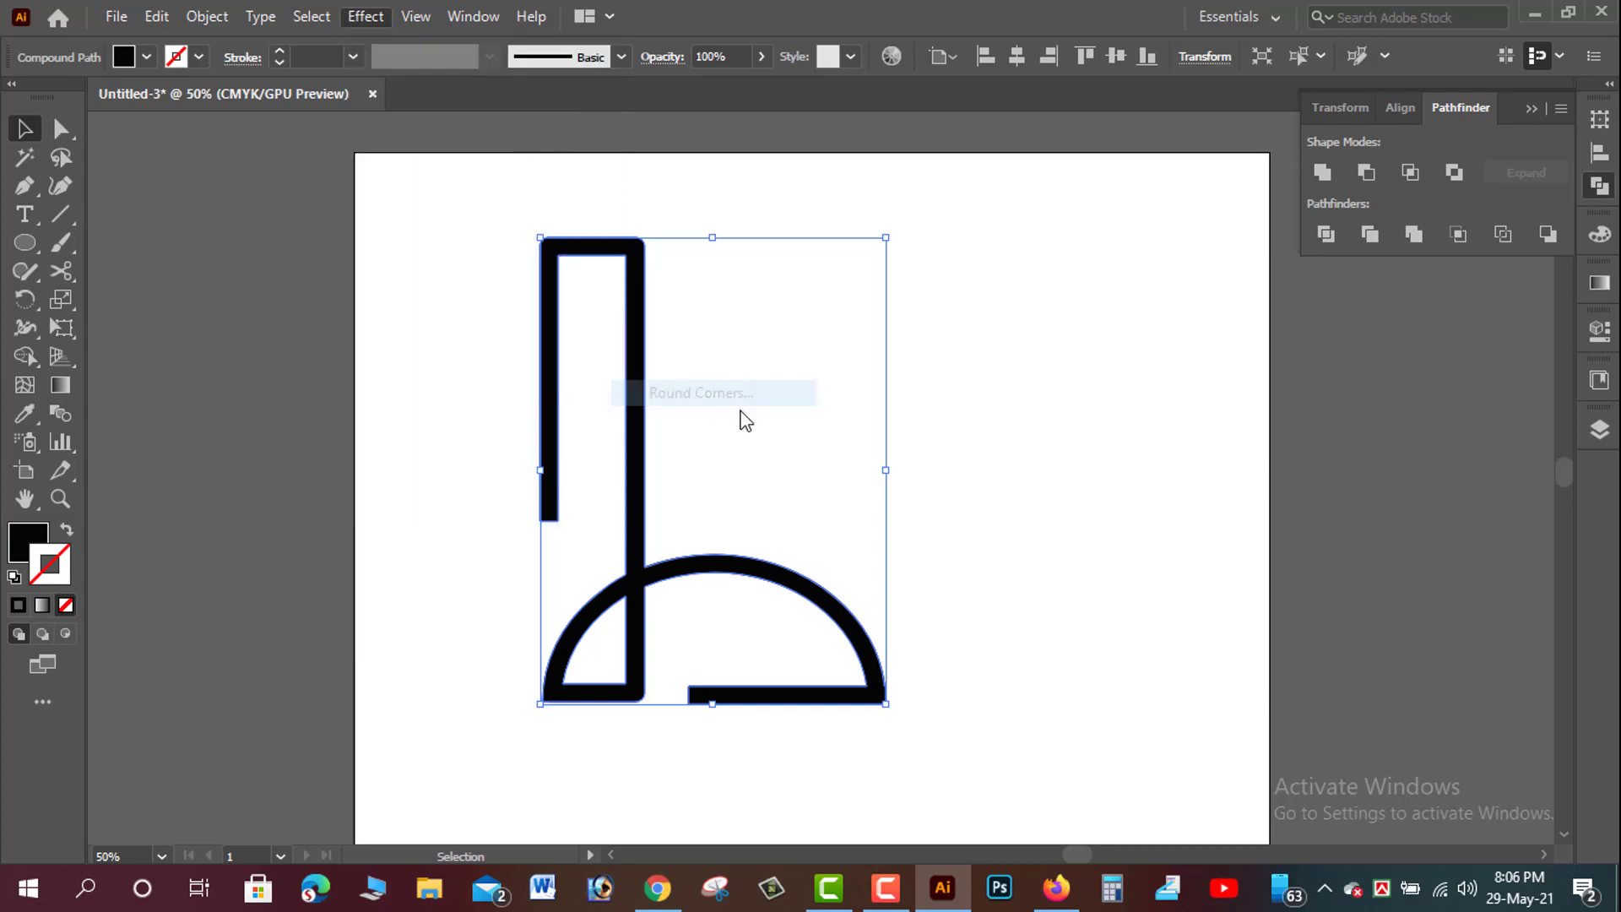
left_click(1233, 464)
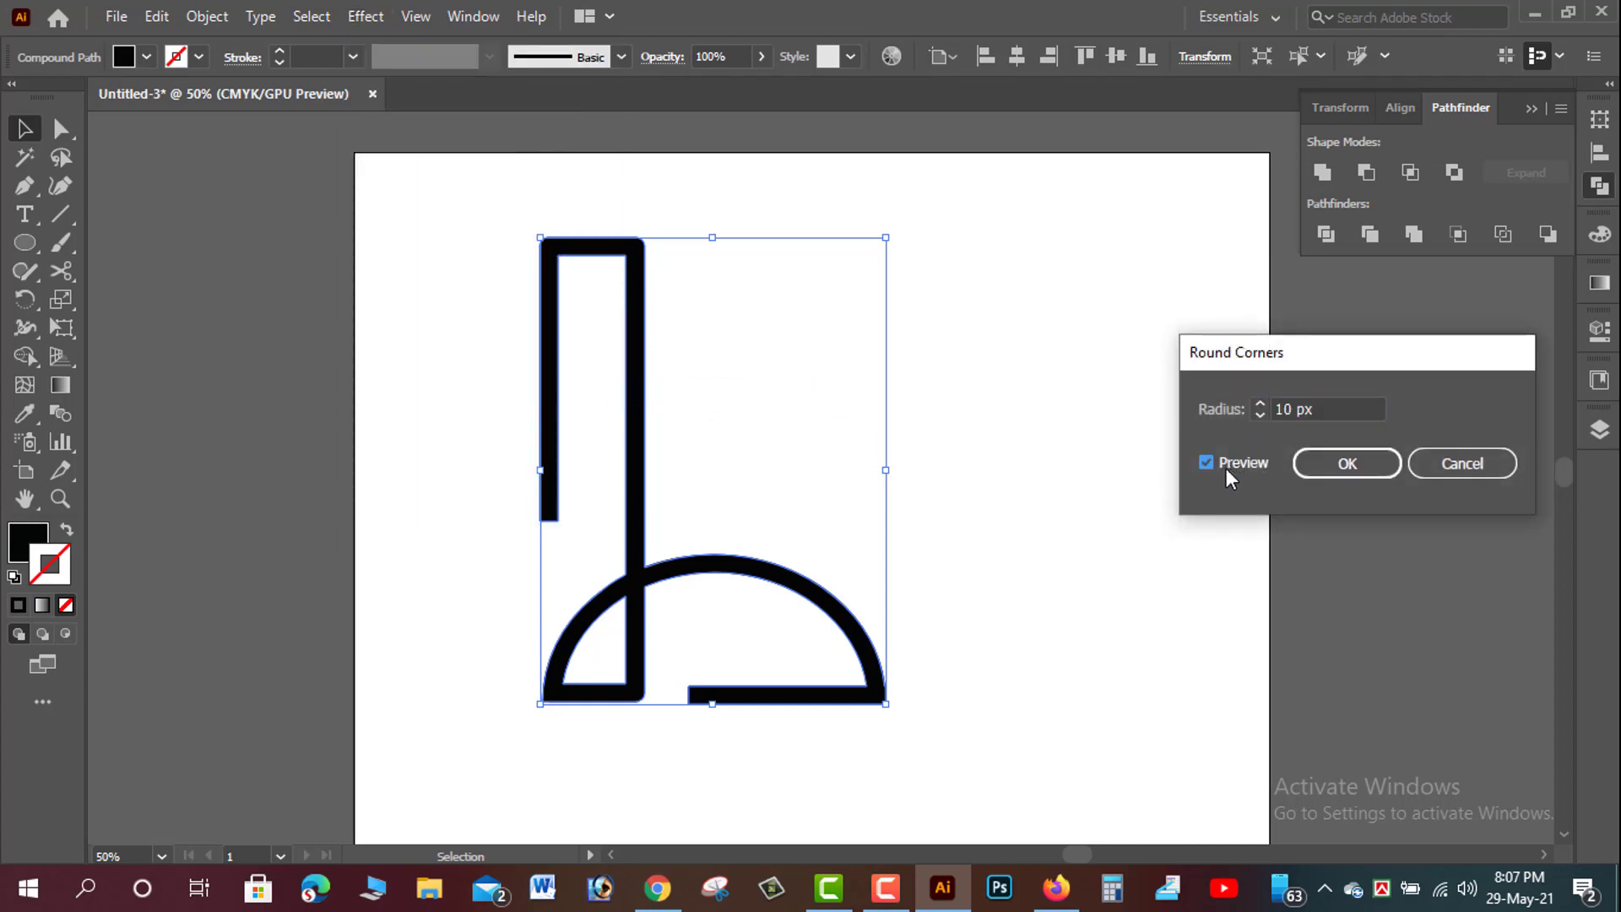
left_click(1226, 466)
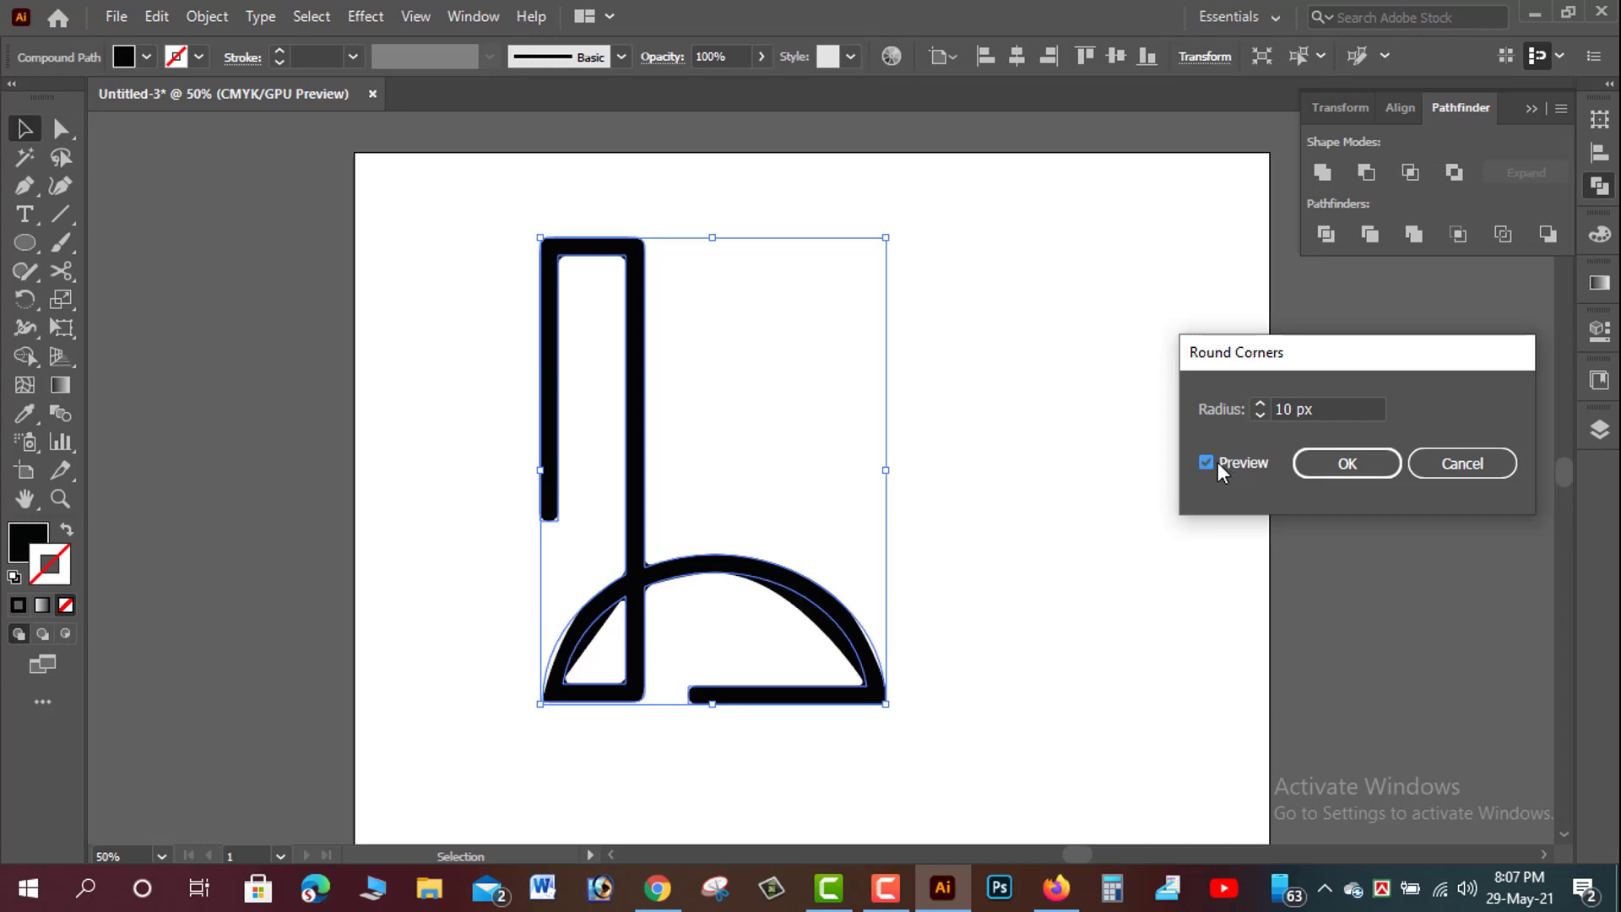
left_click(1351, 464)
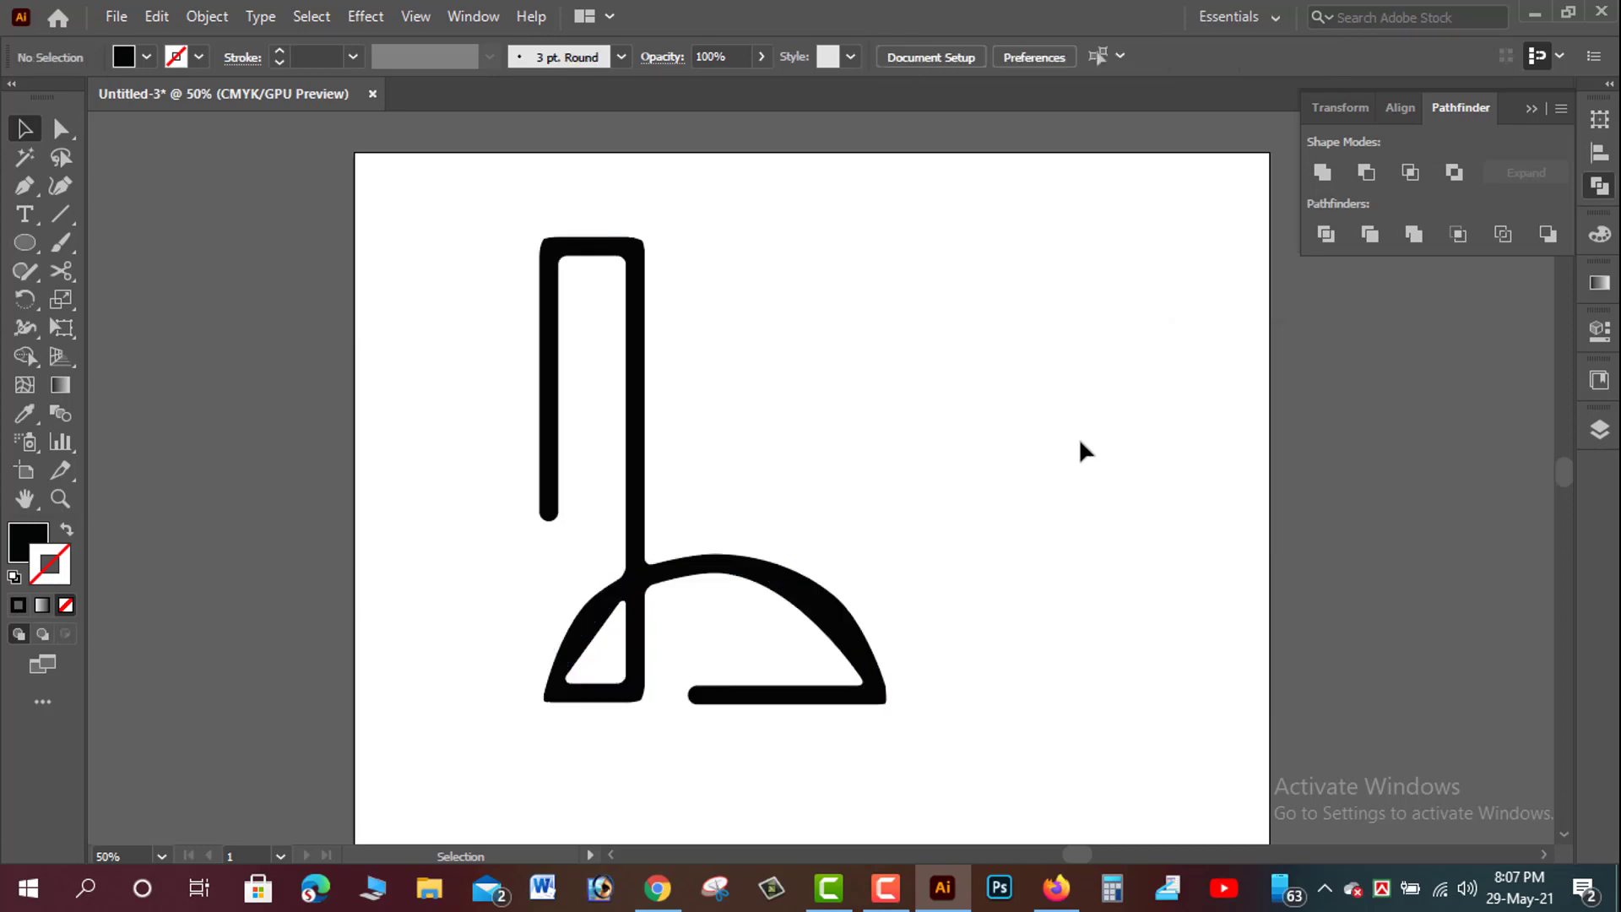
key("ctrl+z")
key("ctrl+z")
left_click(1041, 427)
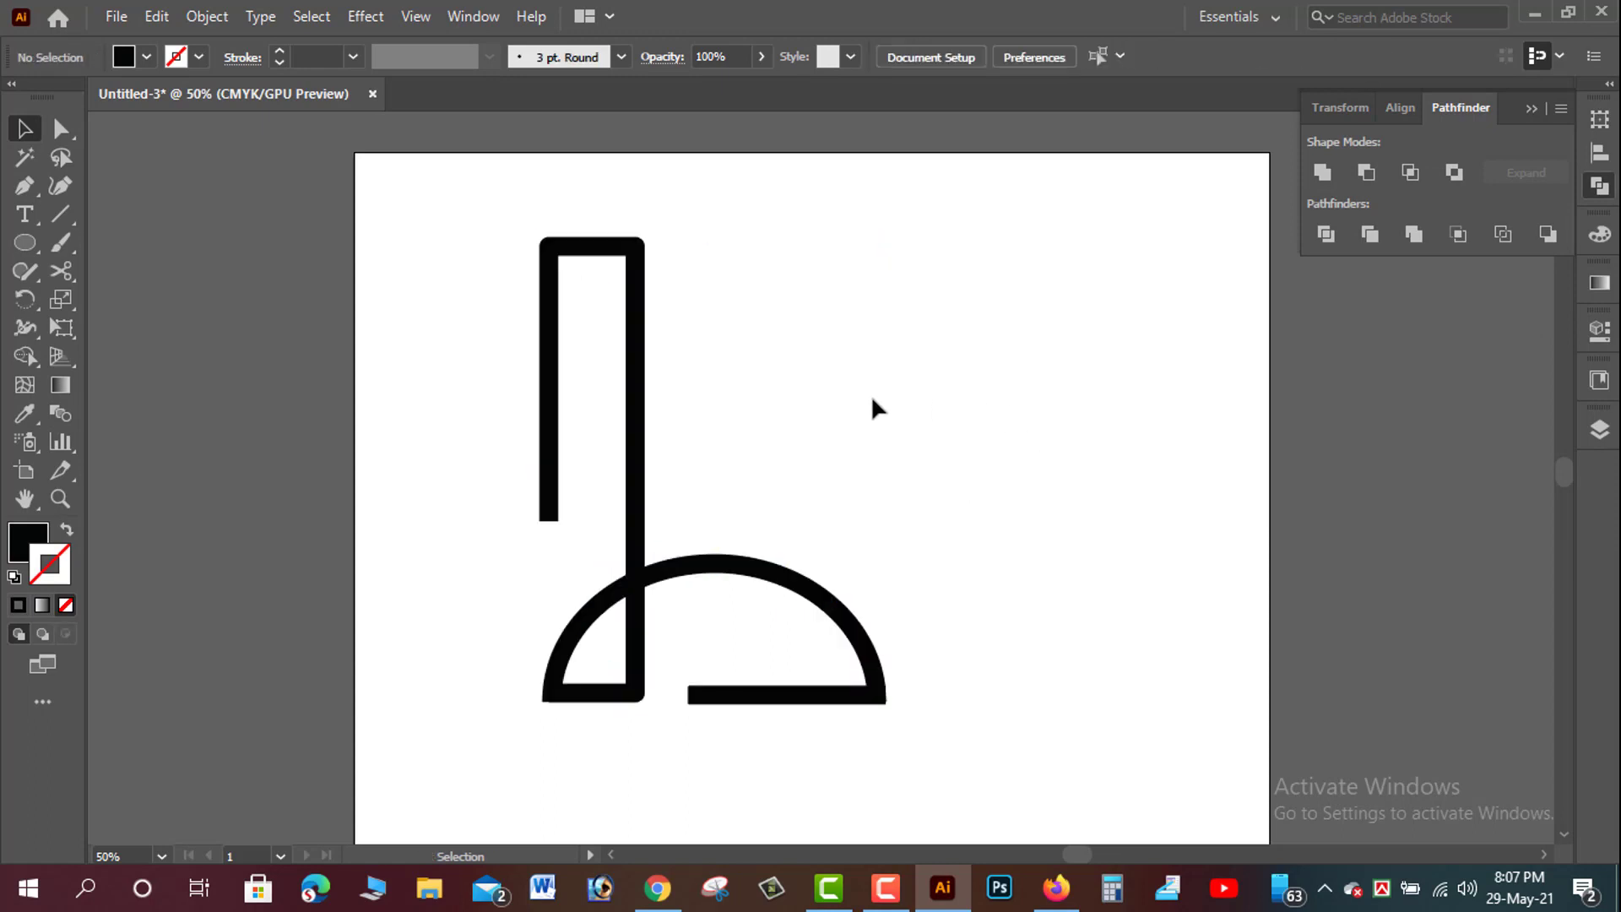
key("ctrl+minus")
key("ctrl+minus")
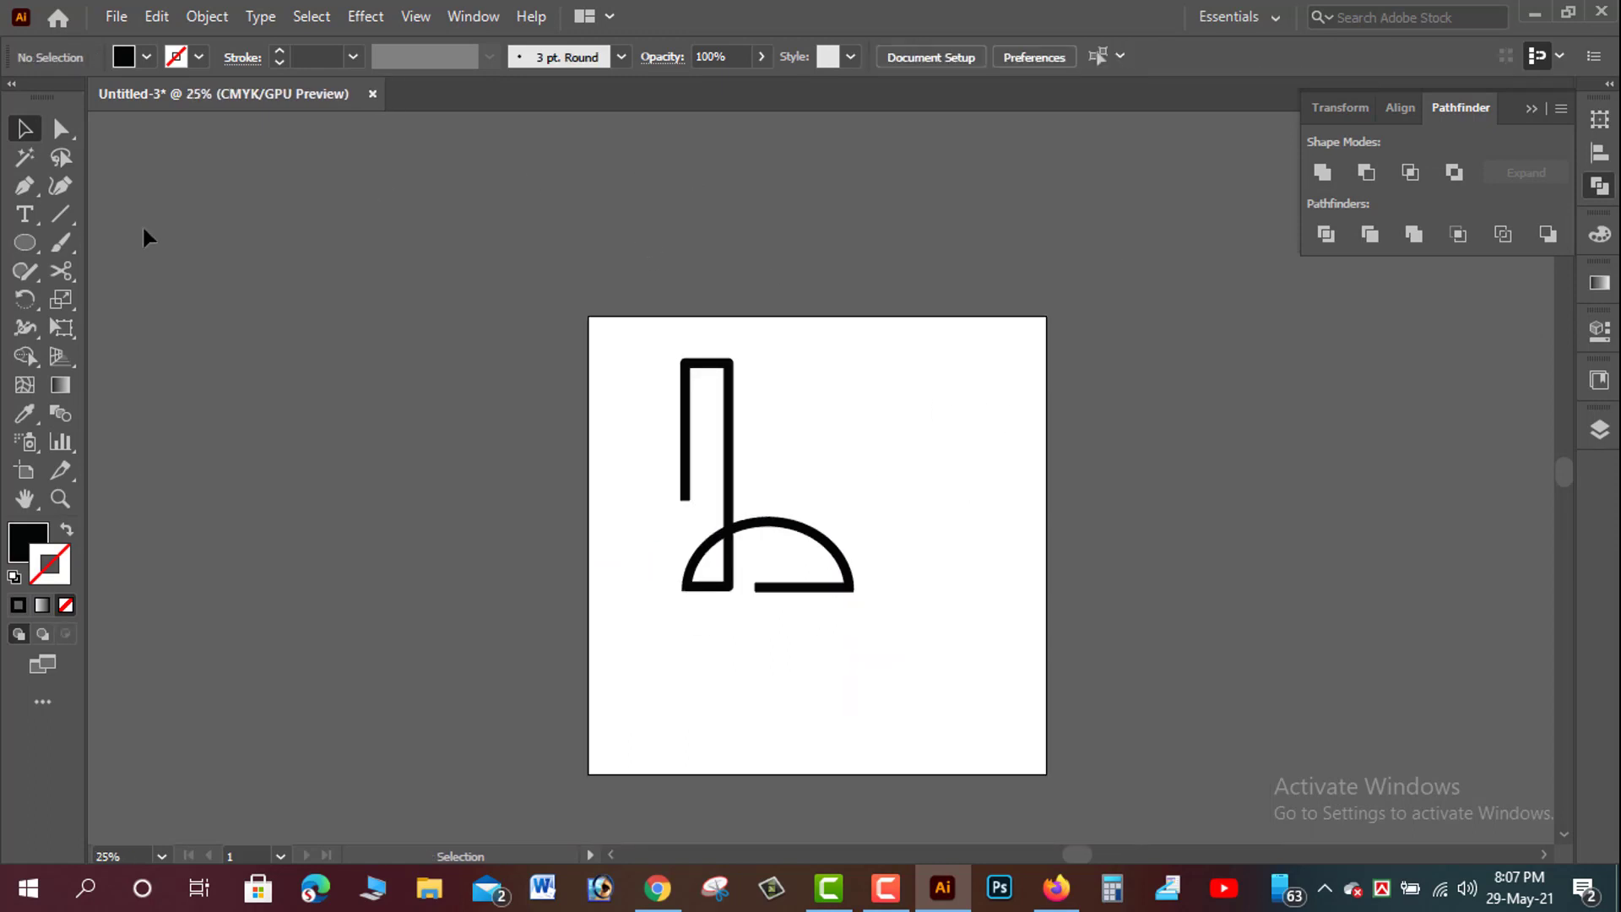
- Move the letter shape off the artboard to the left and shrink it slightly
mouse_move(733, 416)
left_mouse_down()
mouse_move(441, 464)
mouse_move(350, 436)
left_mouse_up()
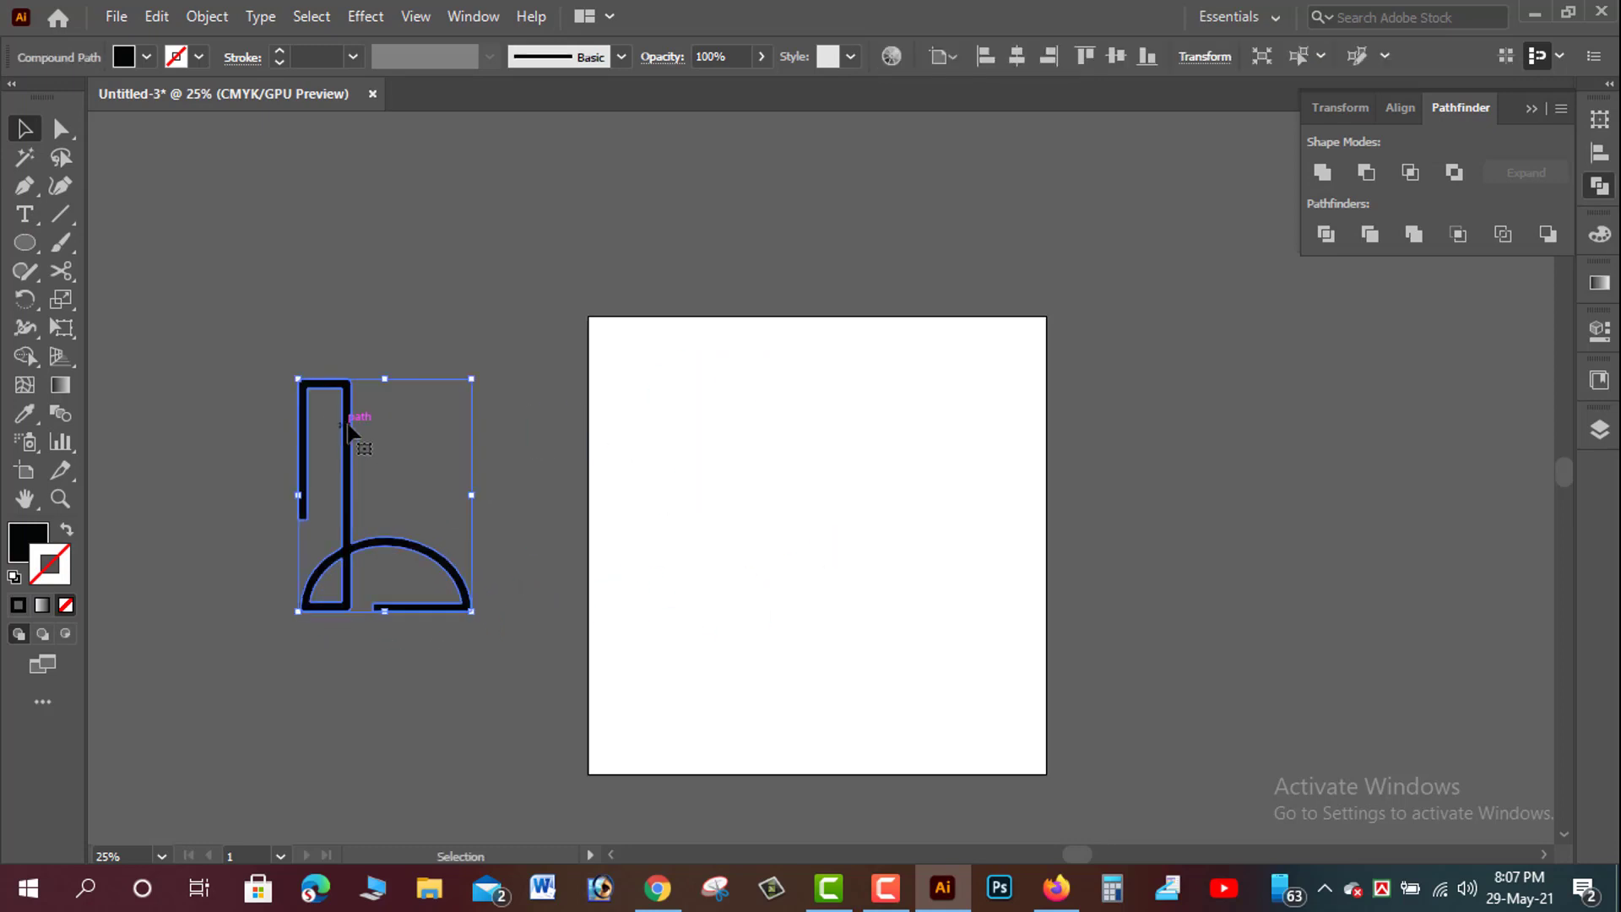
left_click_drag(388, 384, 388, 394)
left_click_drag(473, 503, 452, 505)
left_click(477, 503)
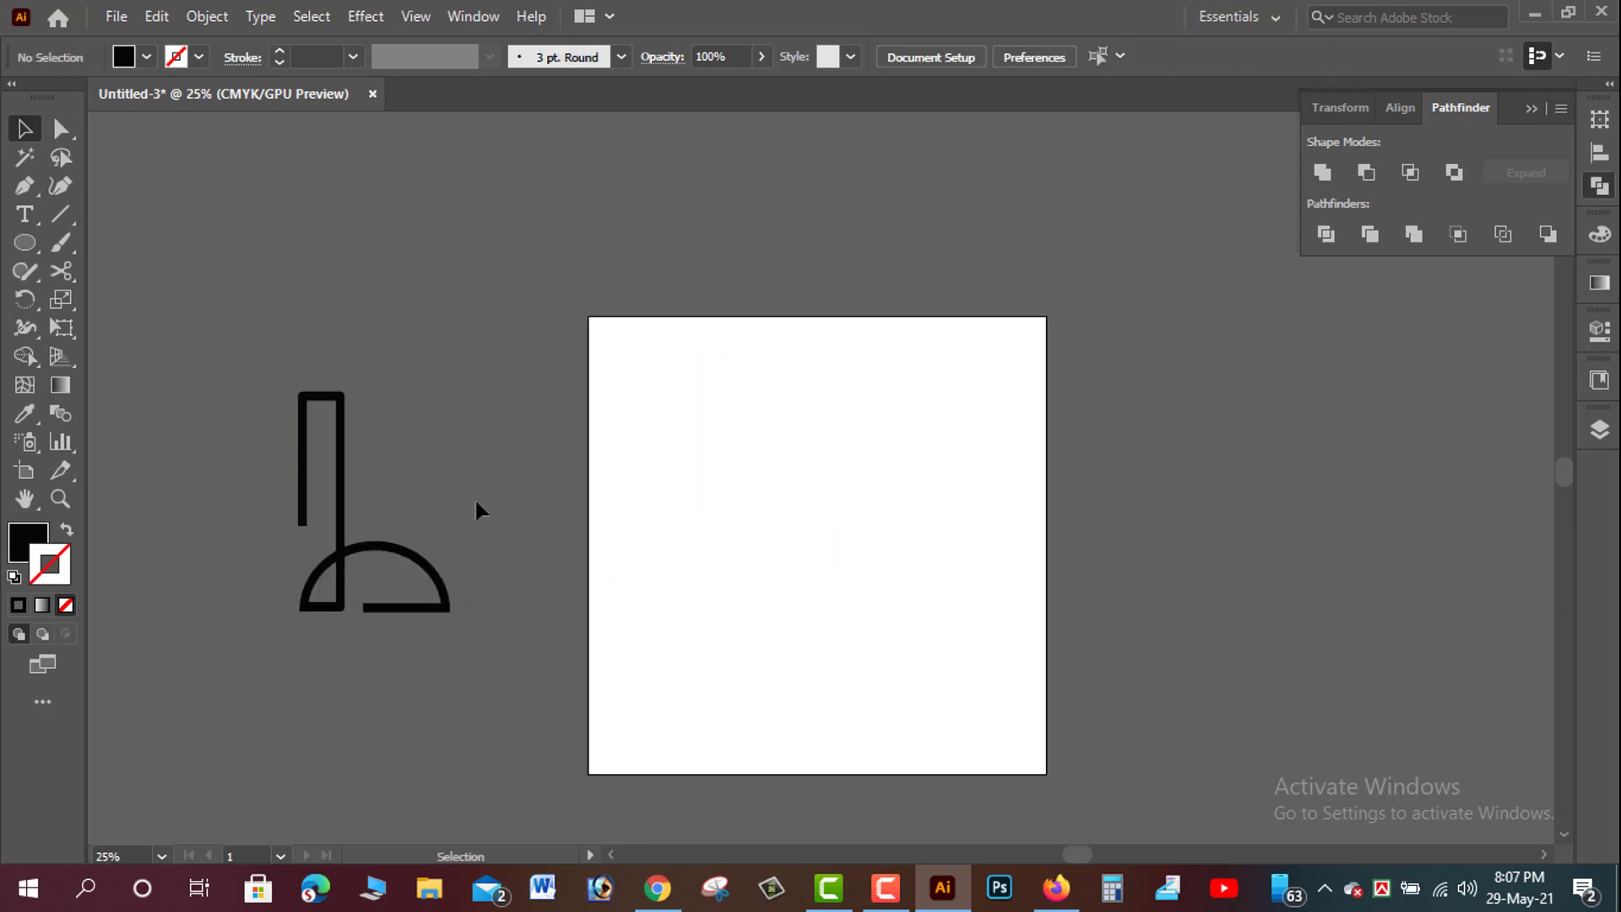
- Draw a black square over the whole artboard and drag the letter onto it
left_click(25, 243)
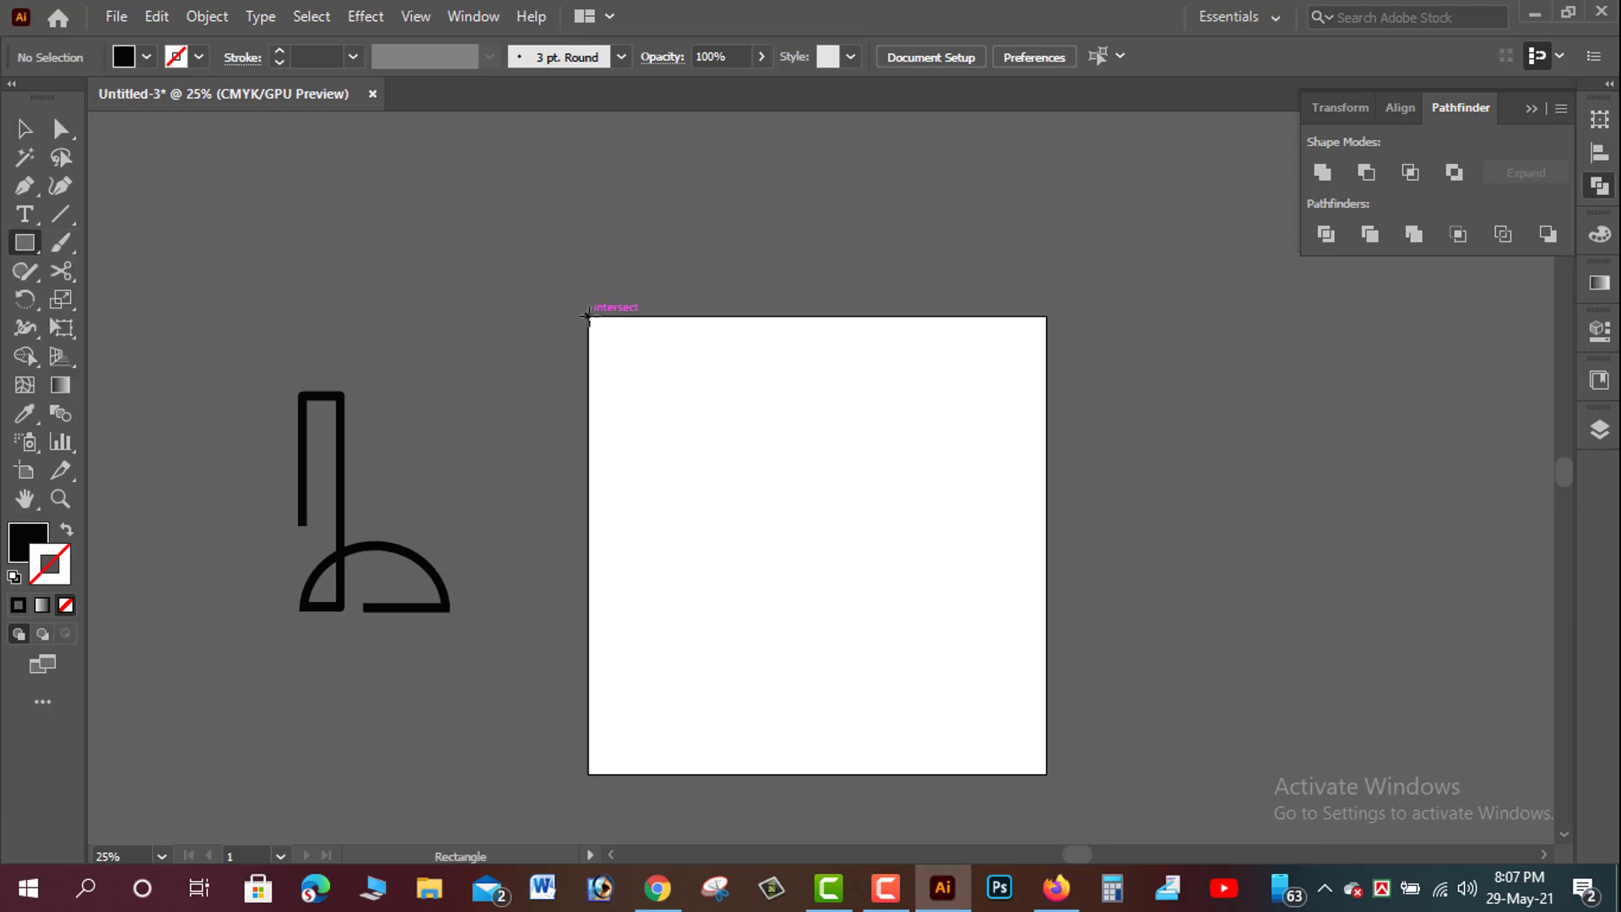
left_click_drag(589, 316, 1045, 771)
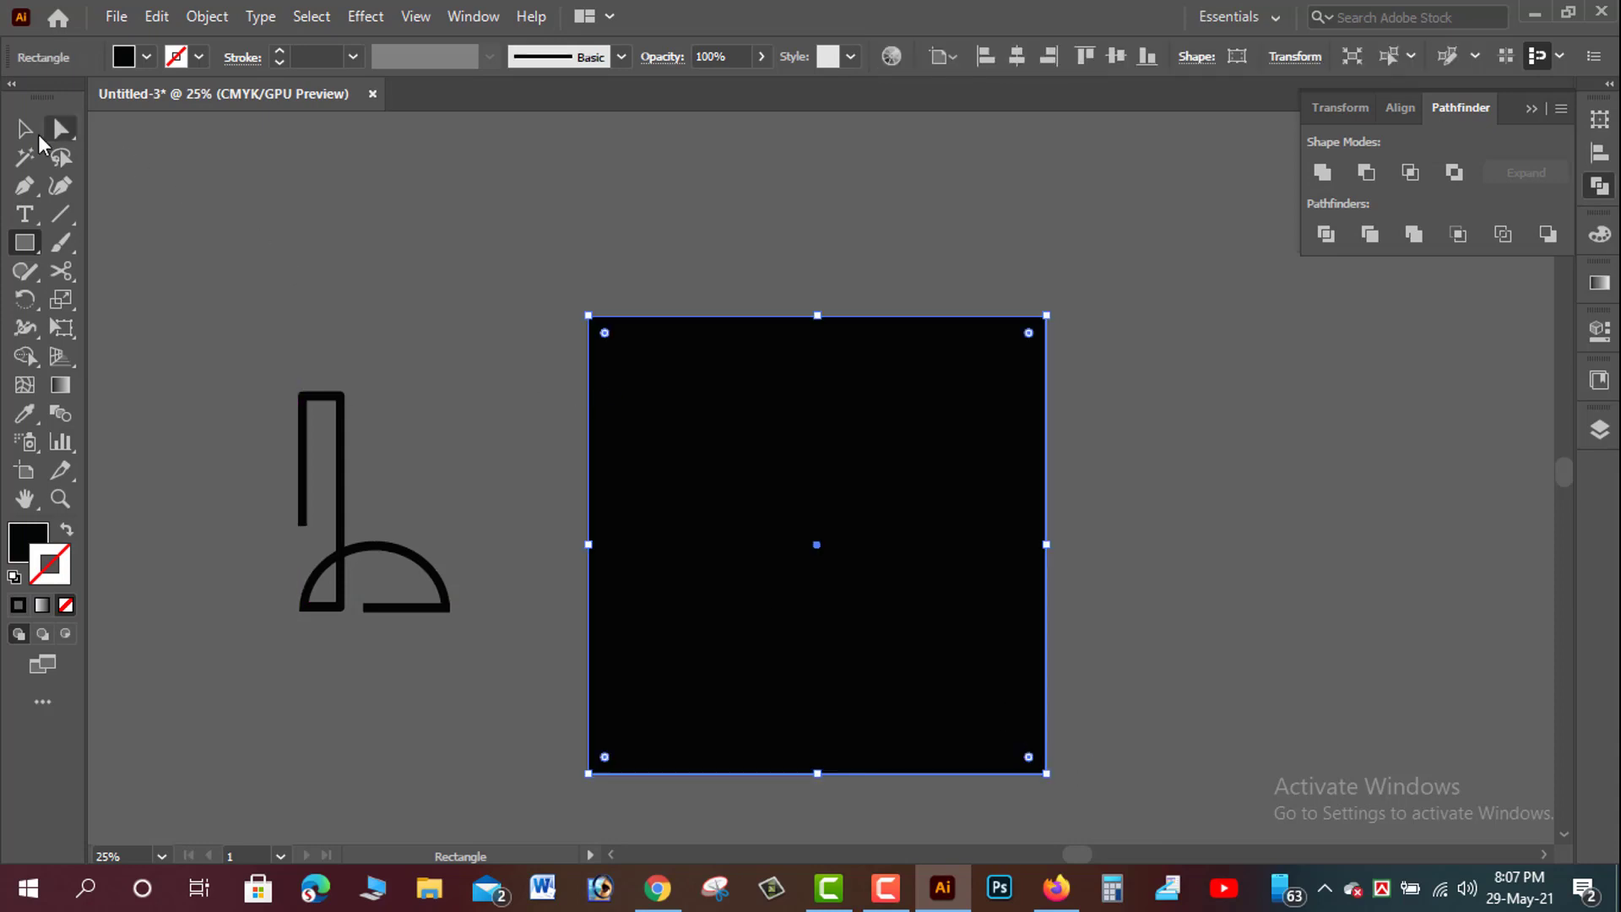
left_click(24, 128)
left_click(438, 202)
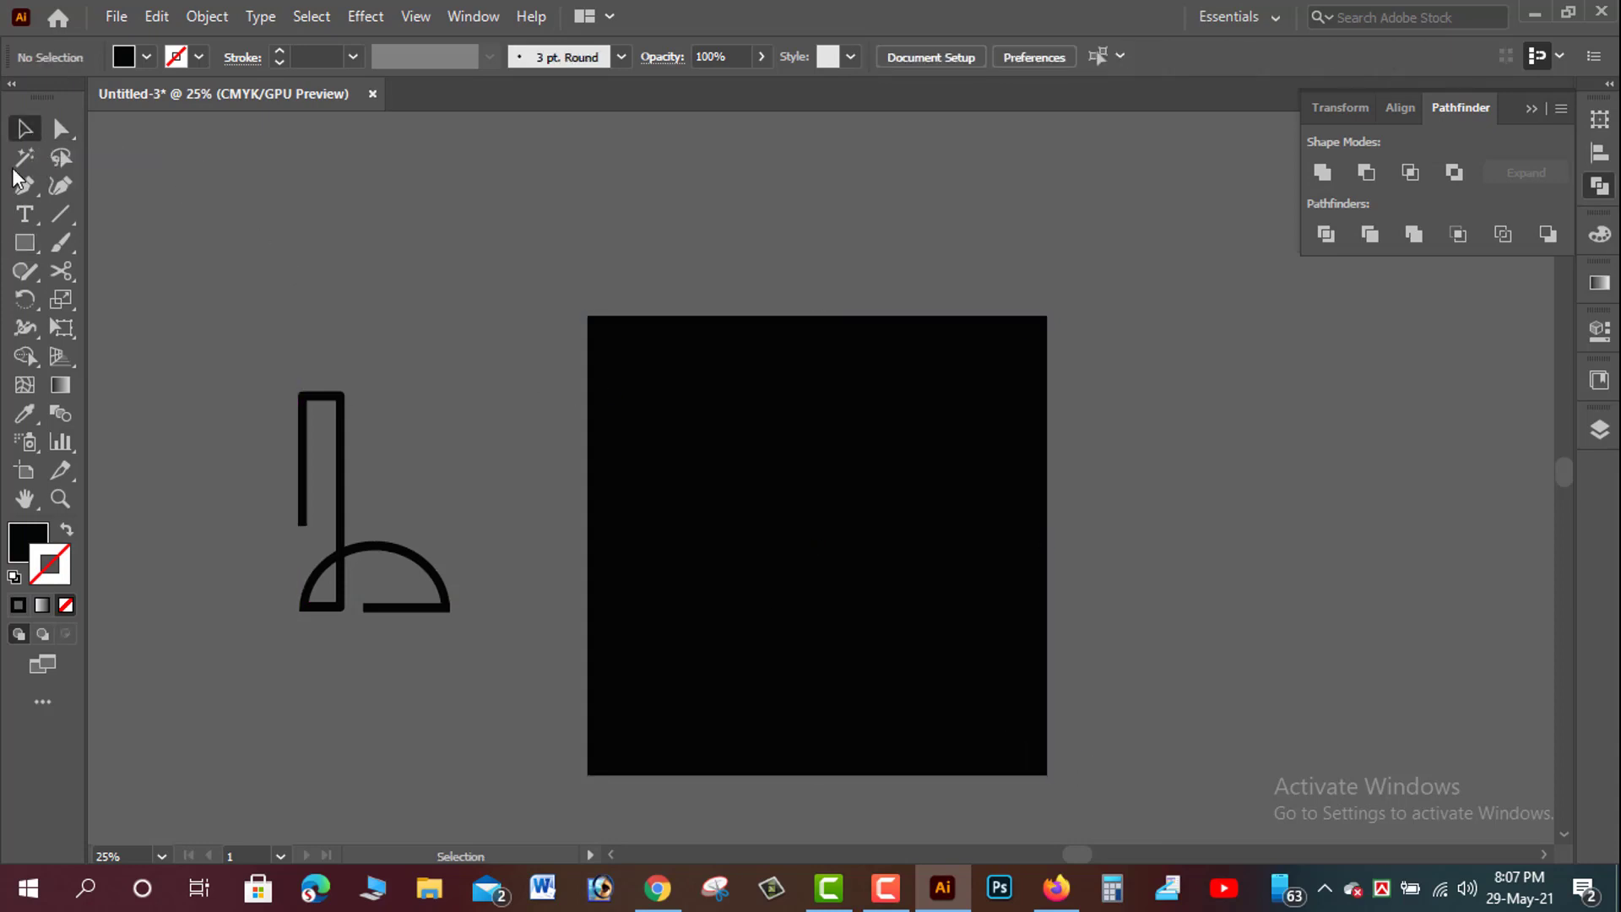
left_click_drag(342, 460, 781, 515)
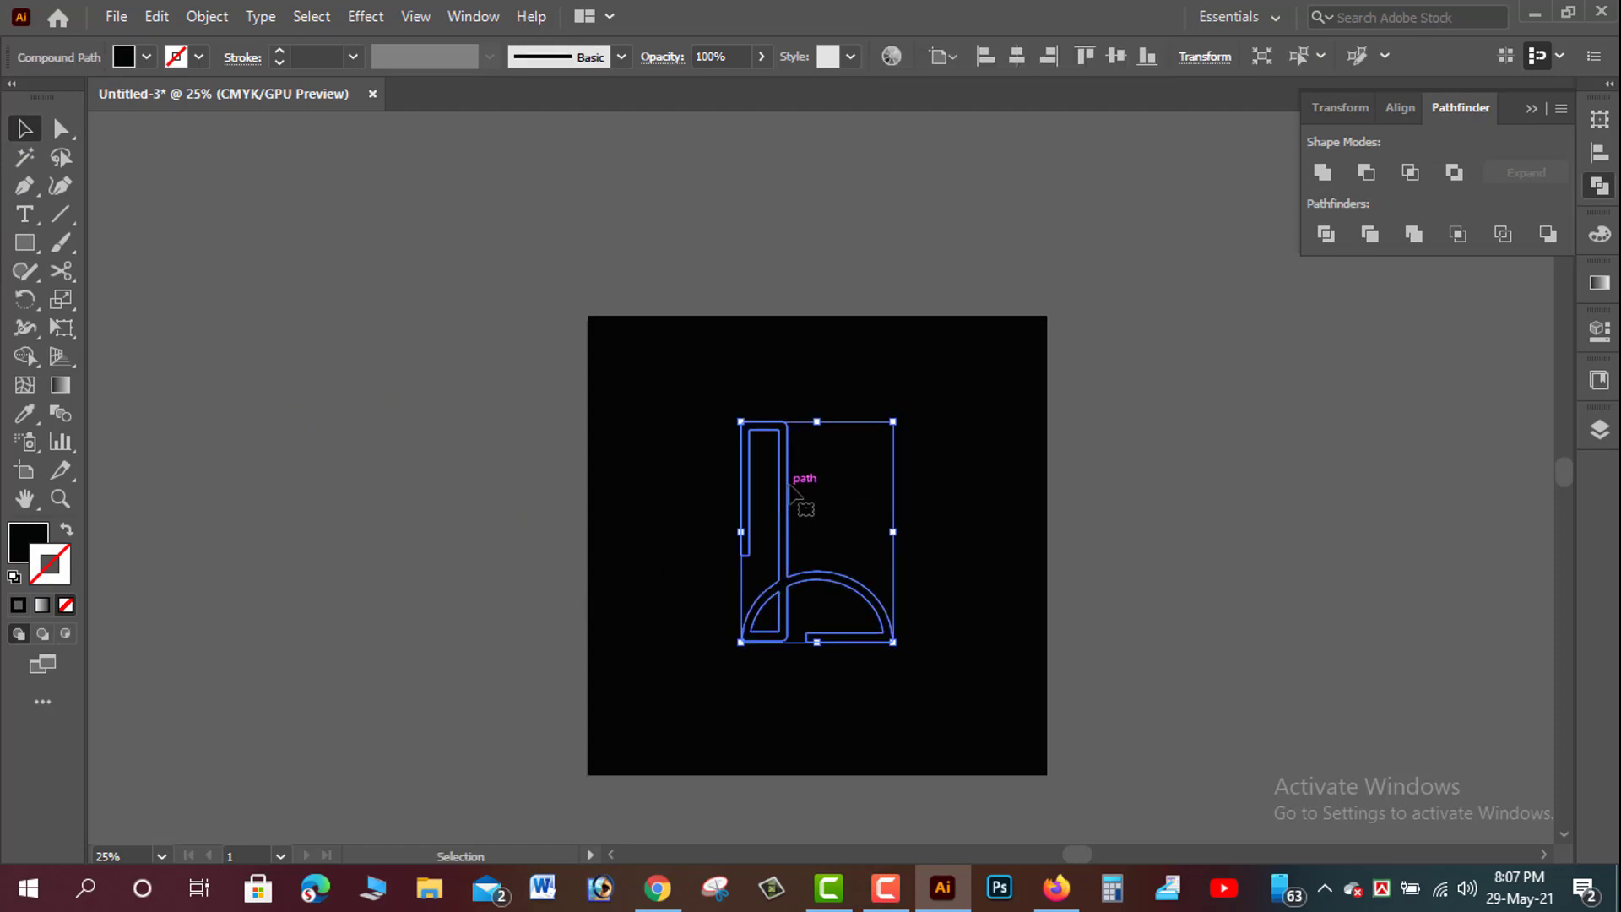
- Bring the letter shape in front of the black square and fill it white
right_click(792, 486)
mouse_move(856, 364)
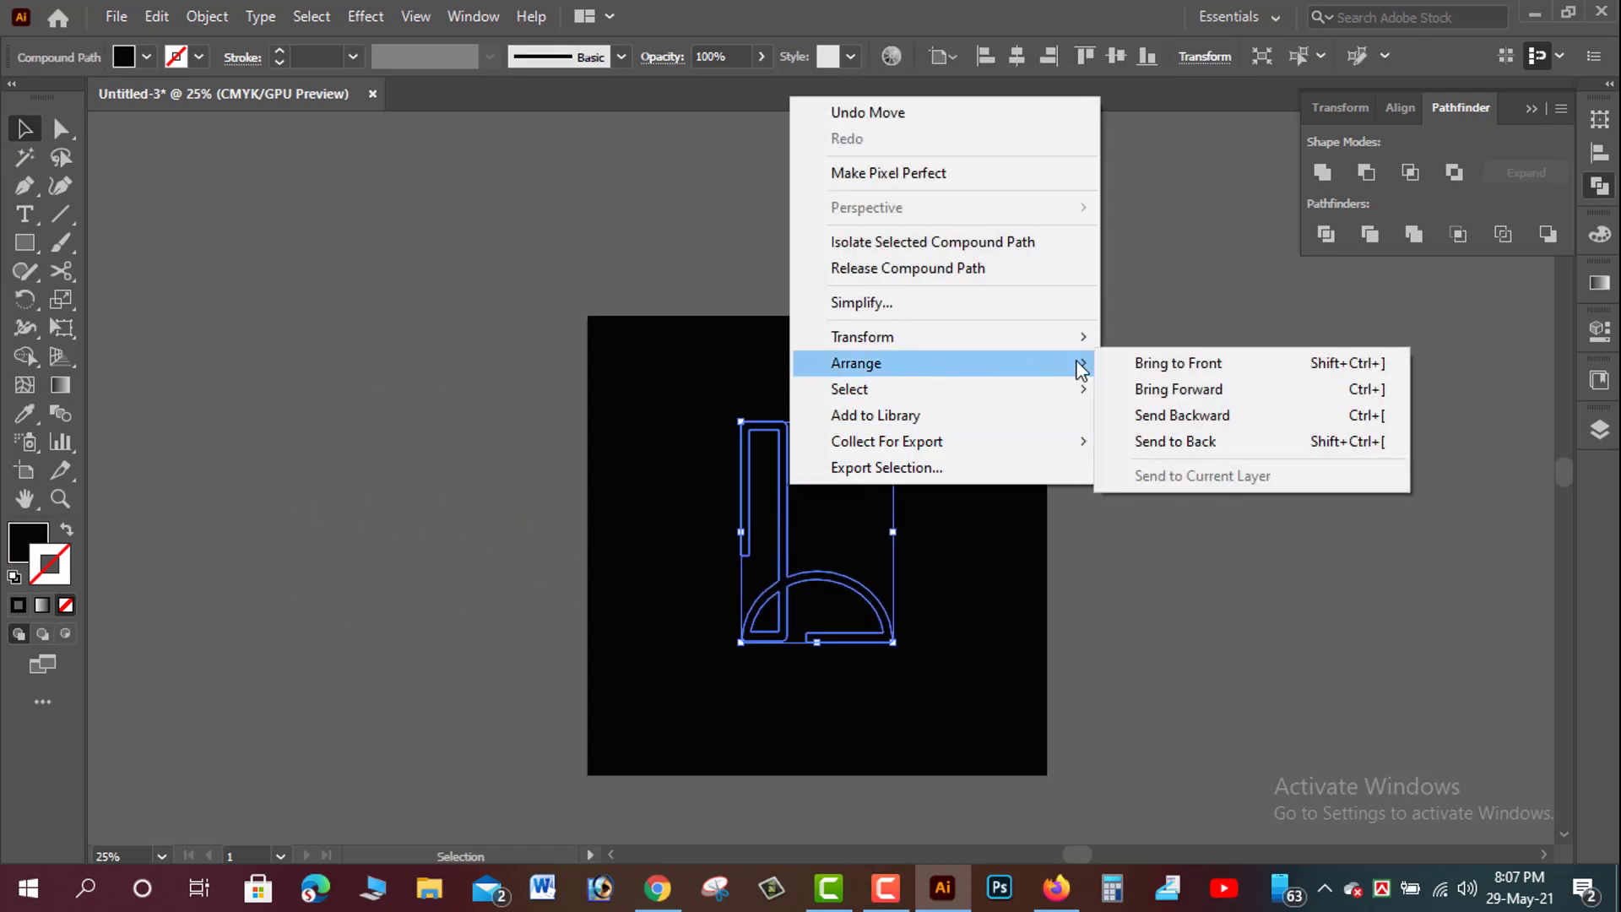
left_click(1150, 363)
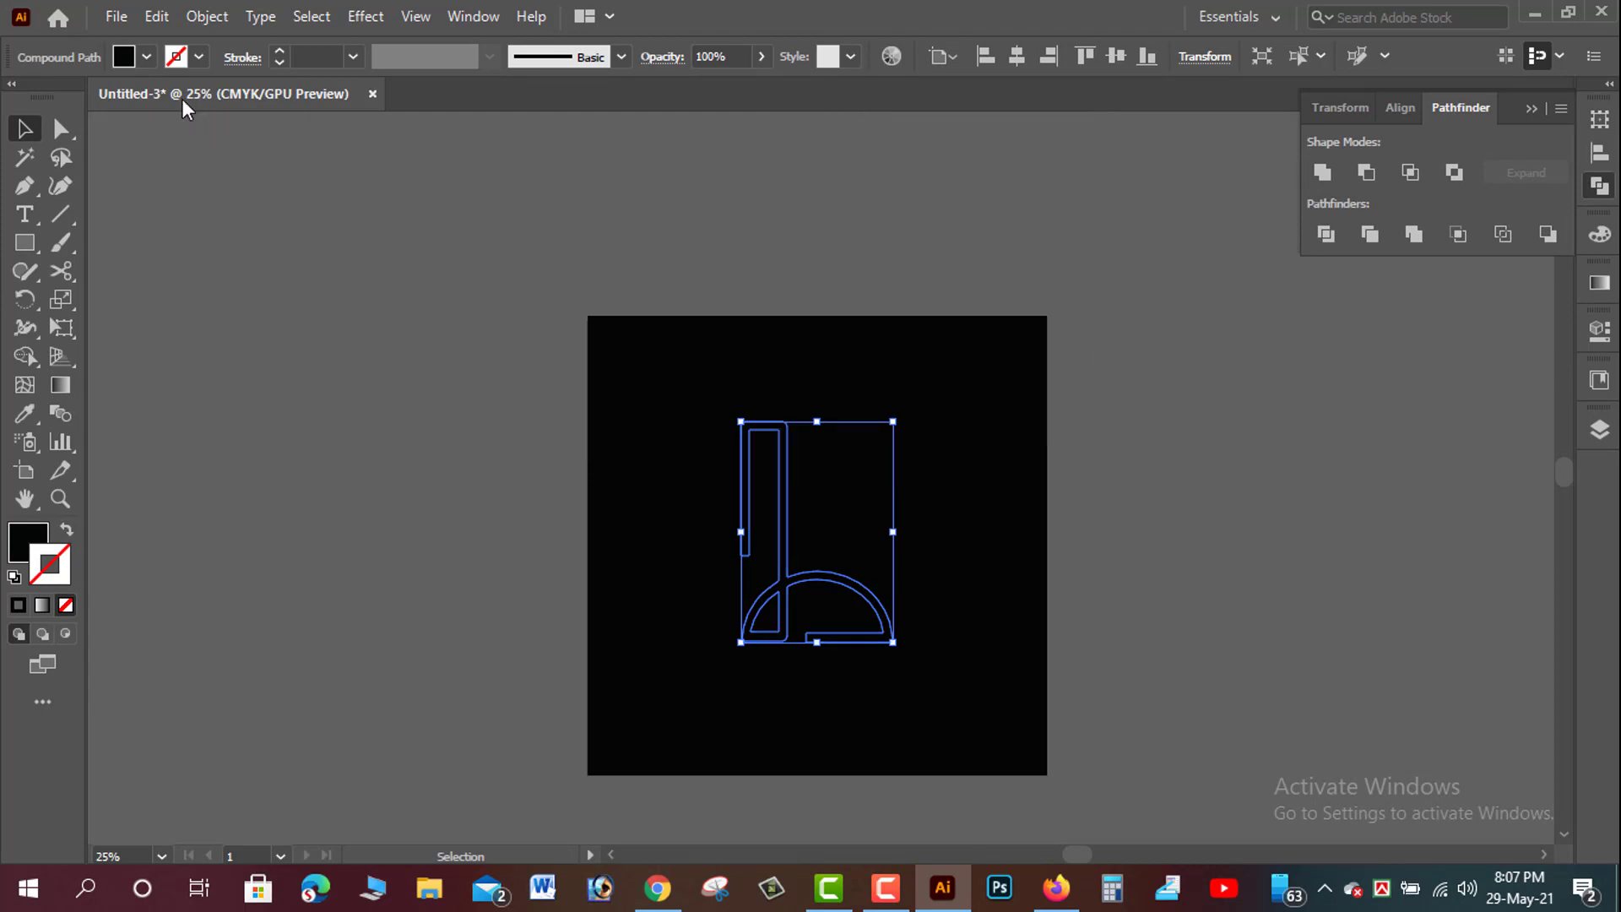
left_click(146, 56)
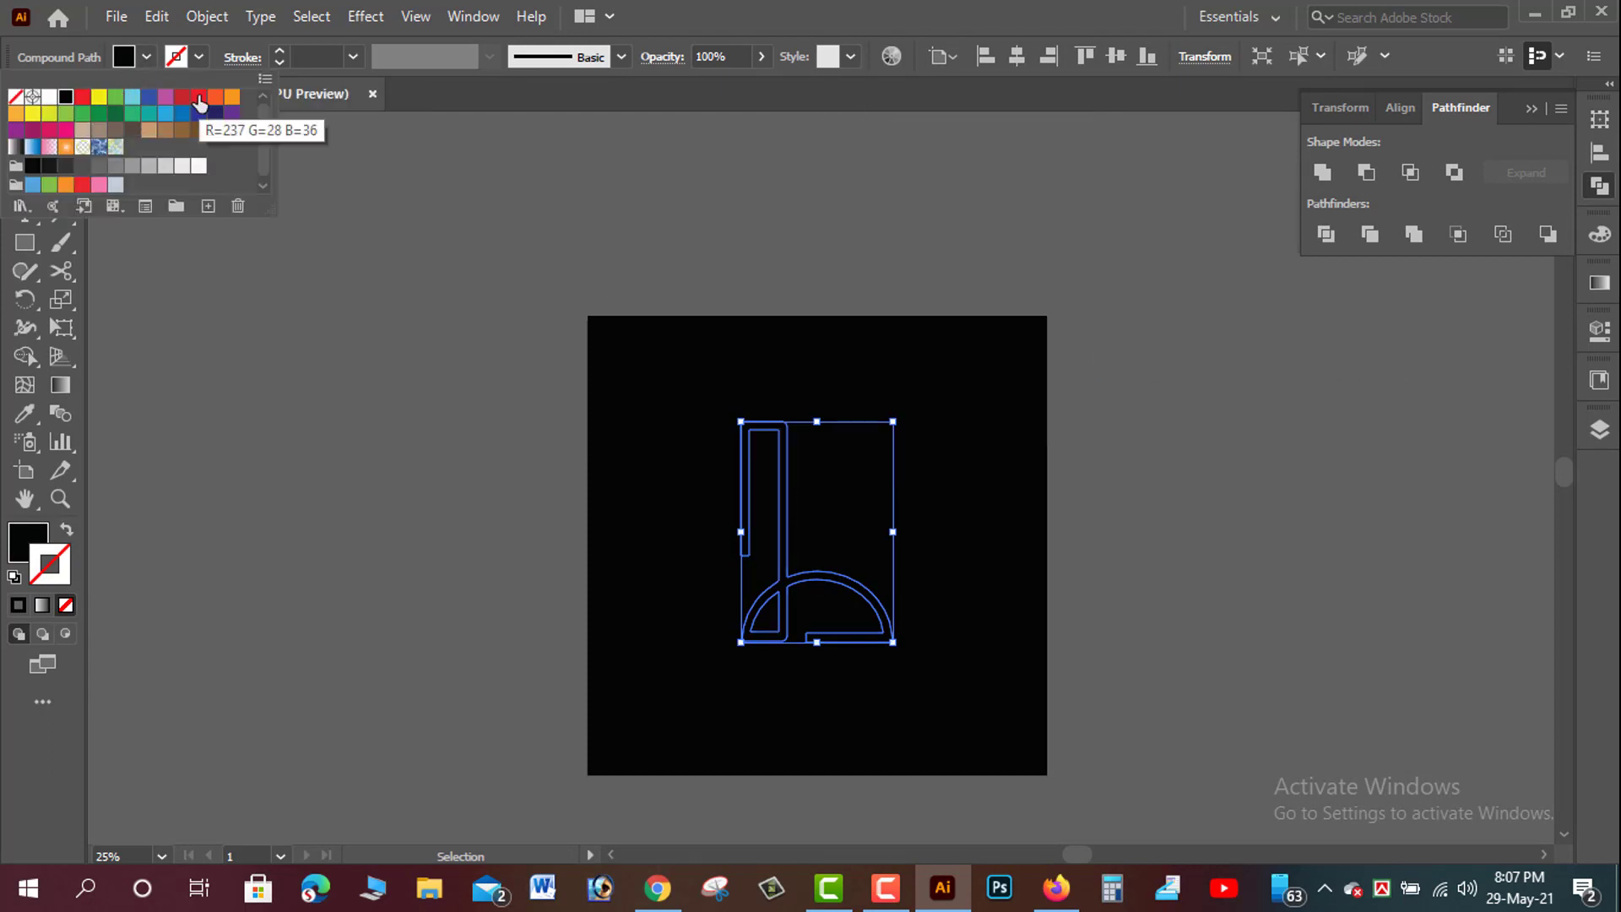
left_click(49, 97)
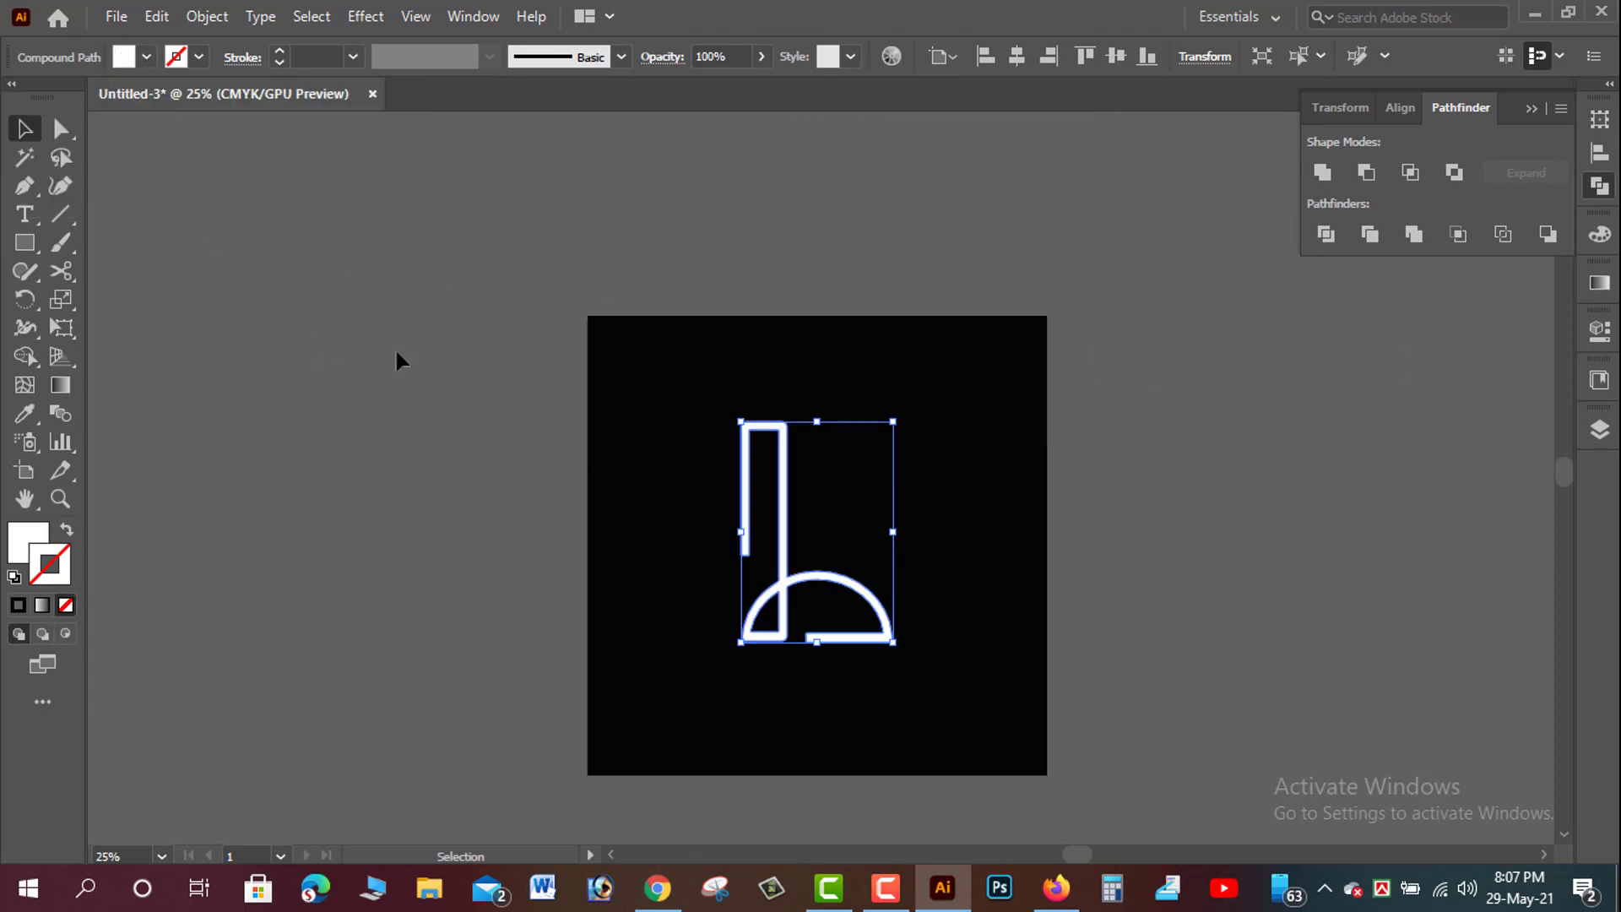
- Centre the letter on the black square horizontally and vertically, then reselect the letter
key("ctrl+plus")
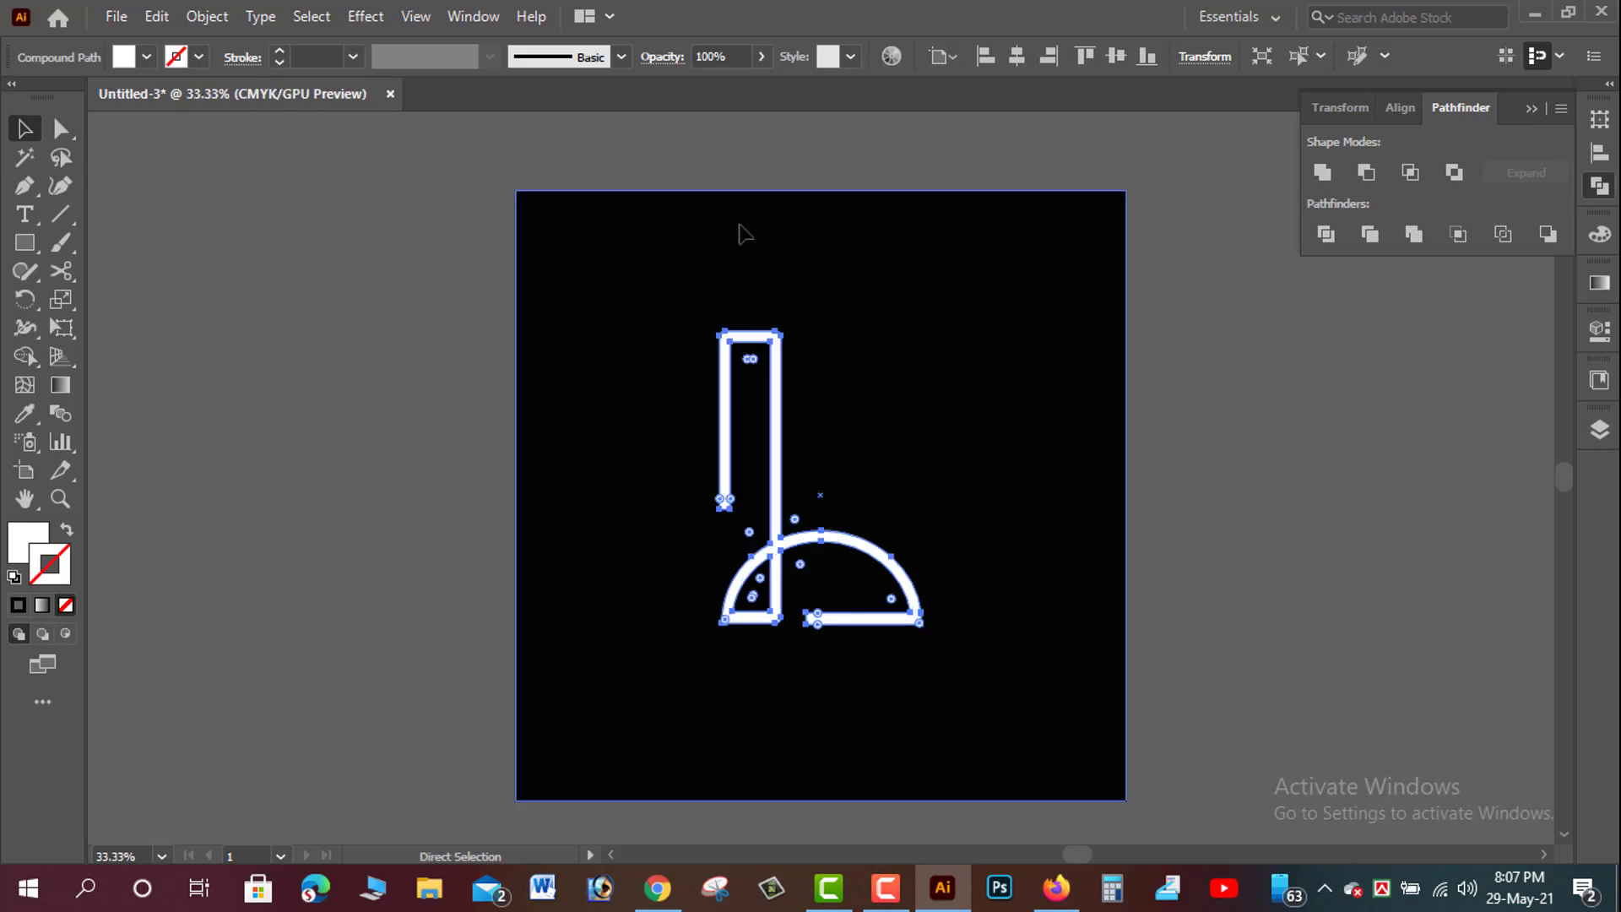
mouse_move(779, 460)
left_mouse_down()
mouse_move(809, 429)
mouse_move(798, 420)
left_mouse_up()
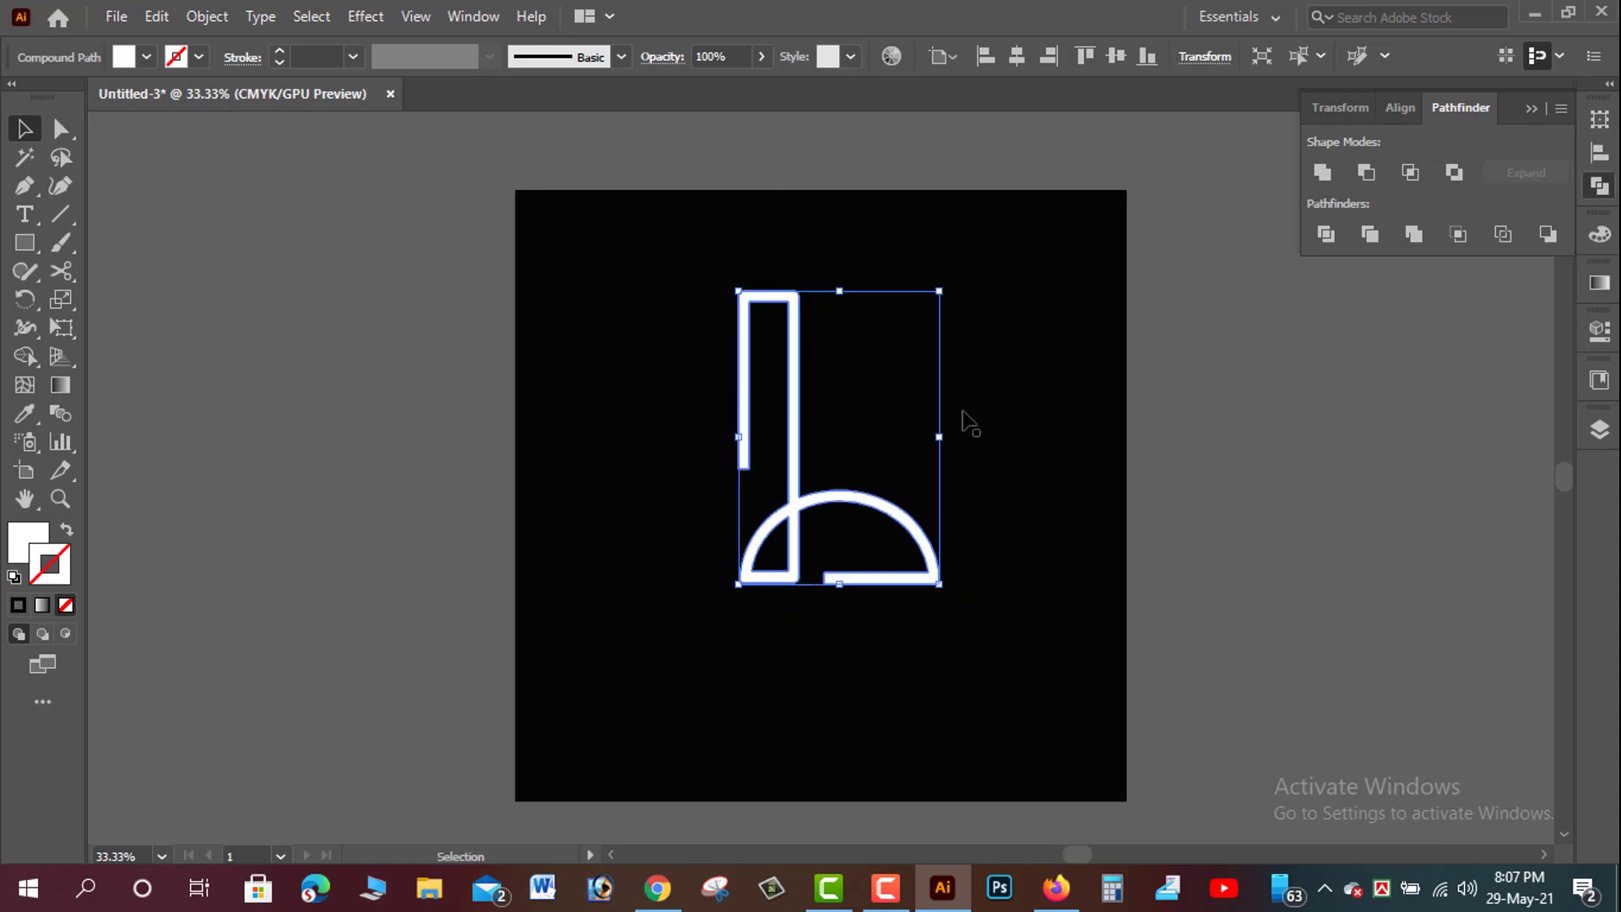
mouse_move(1237, 336)
left_mouse_down()
mouse_move(794, 669)
mouse_move(475, 496)
left_mouse_up()
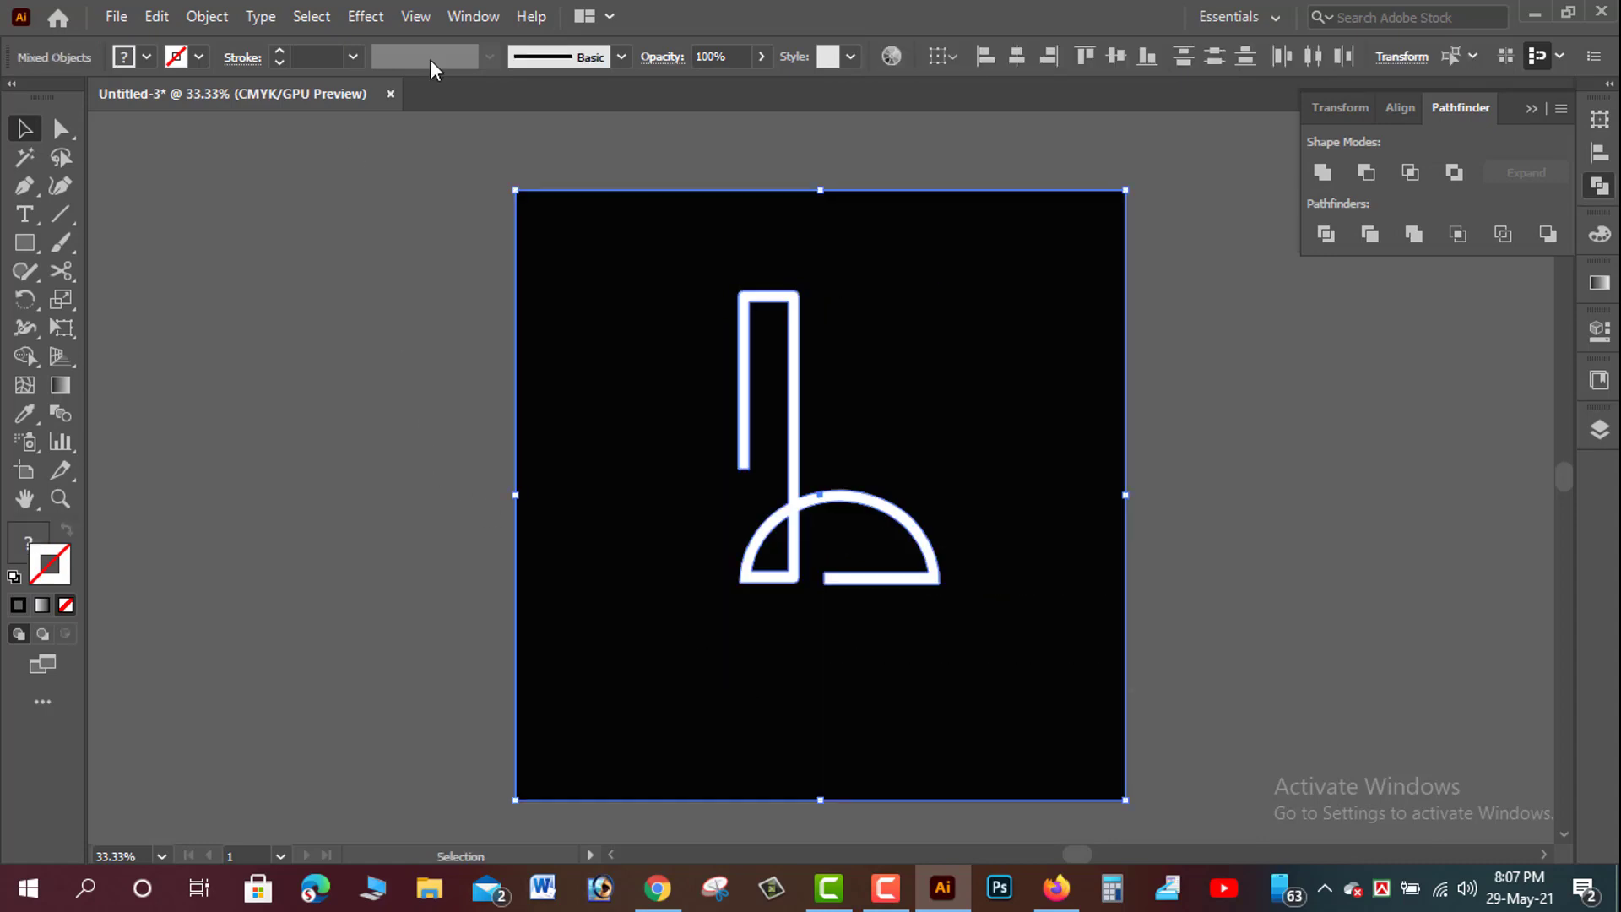
left_click(1021, 57)
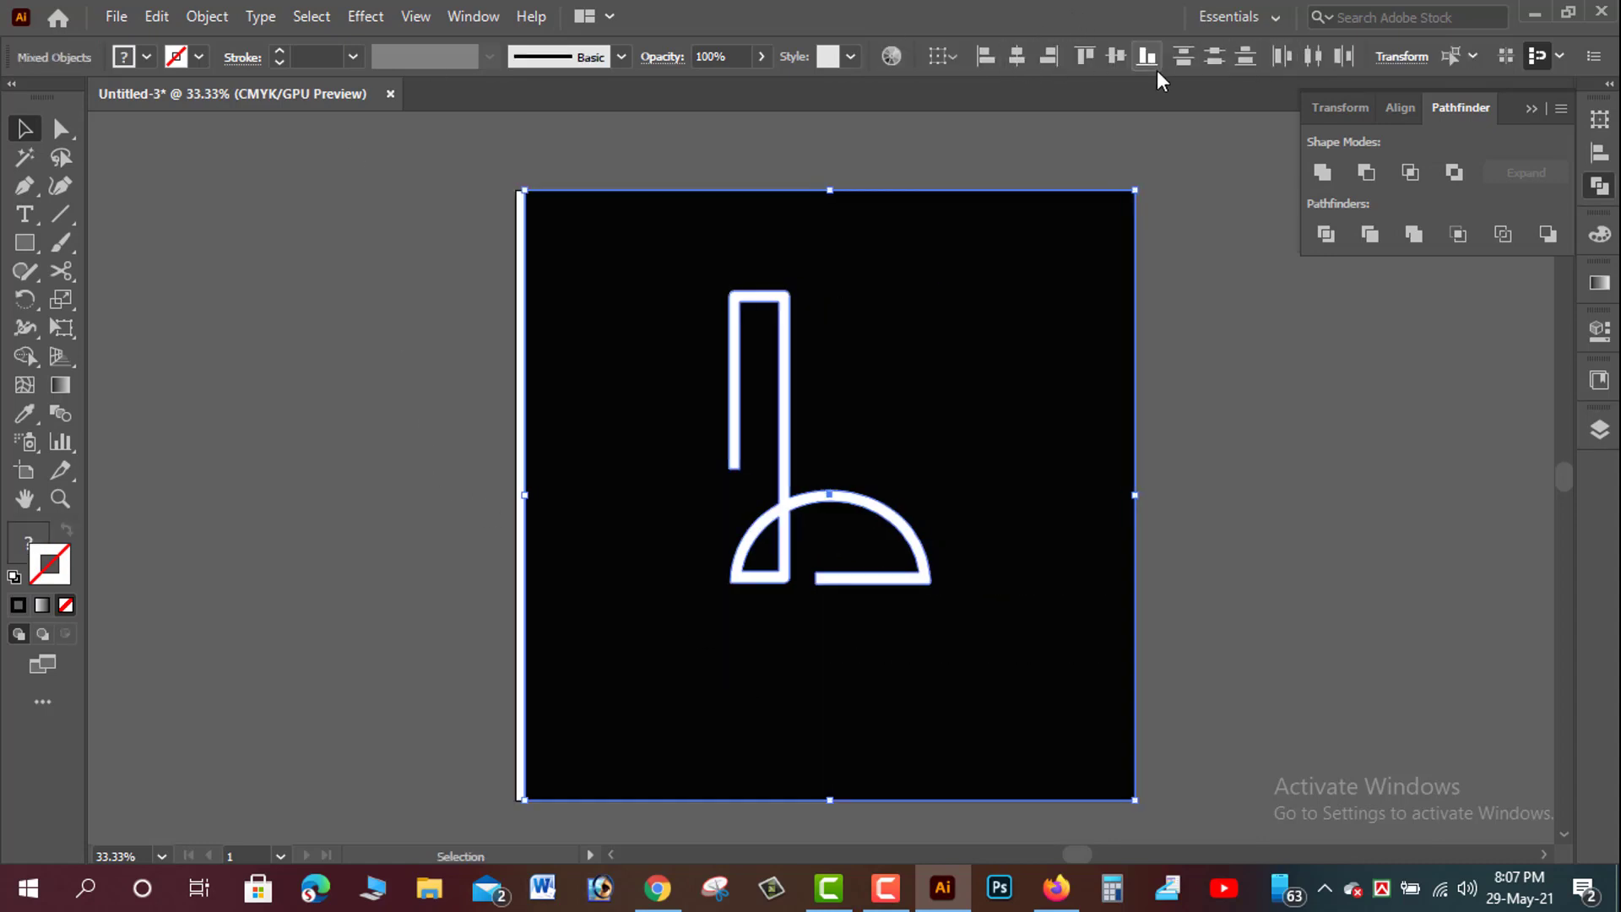
left_click(1118, 64)
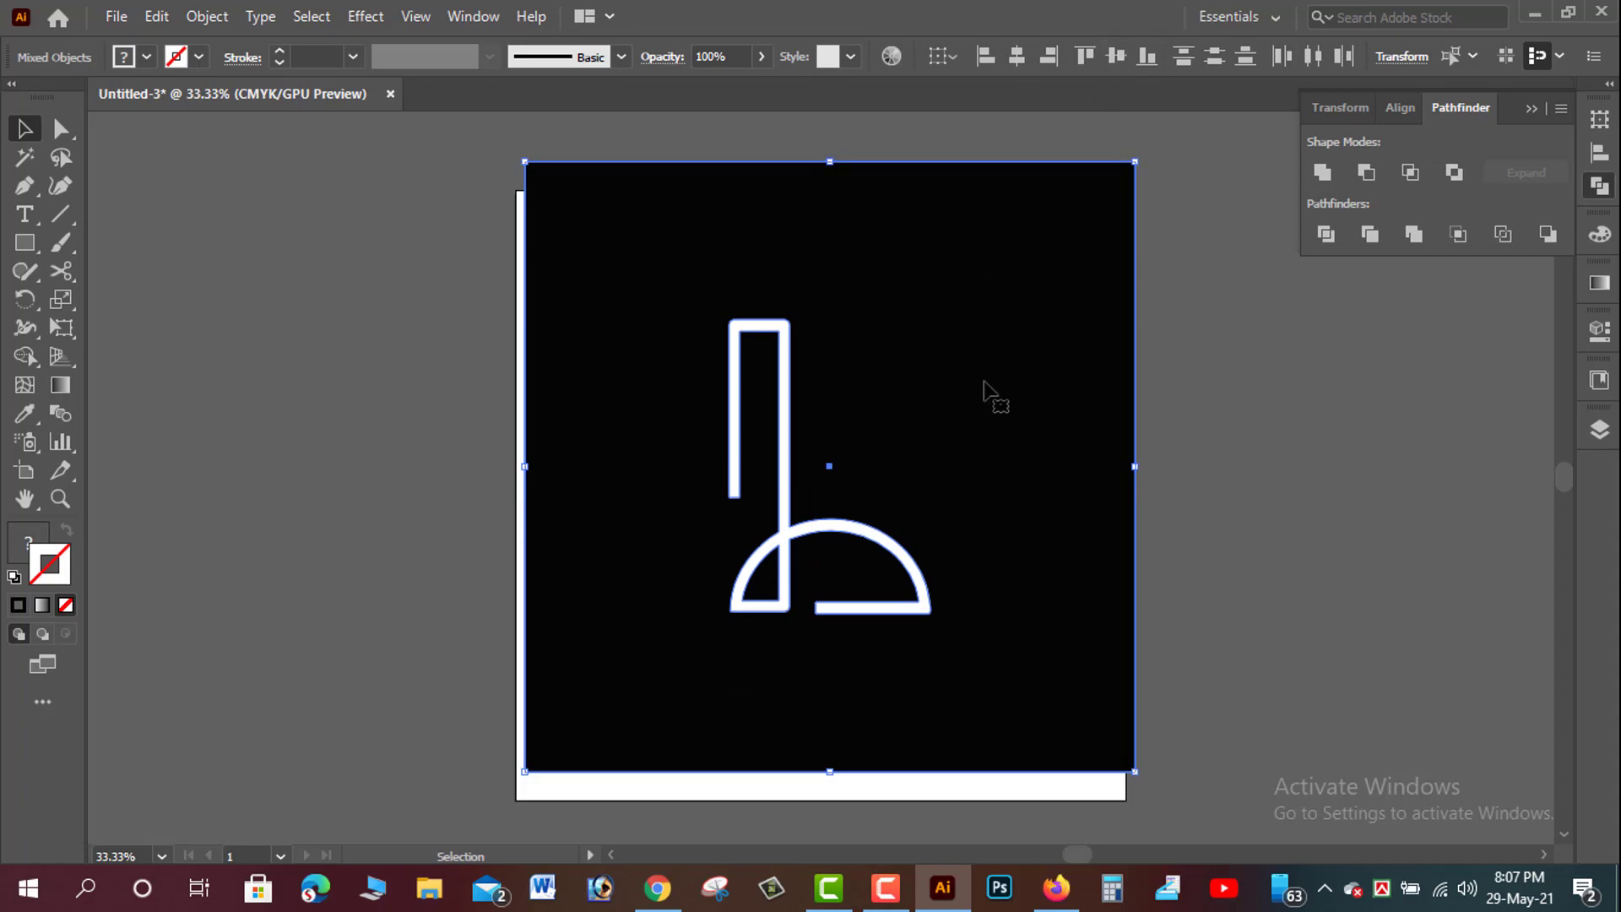
left_click_drag(984, 395, 977, 418)
left_click(1175, 440)
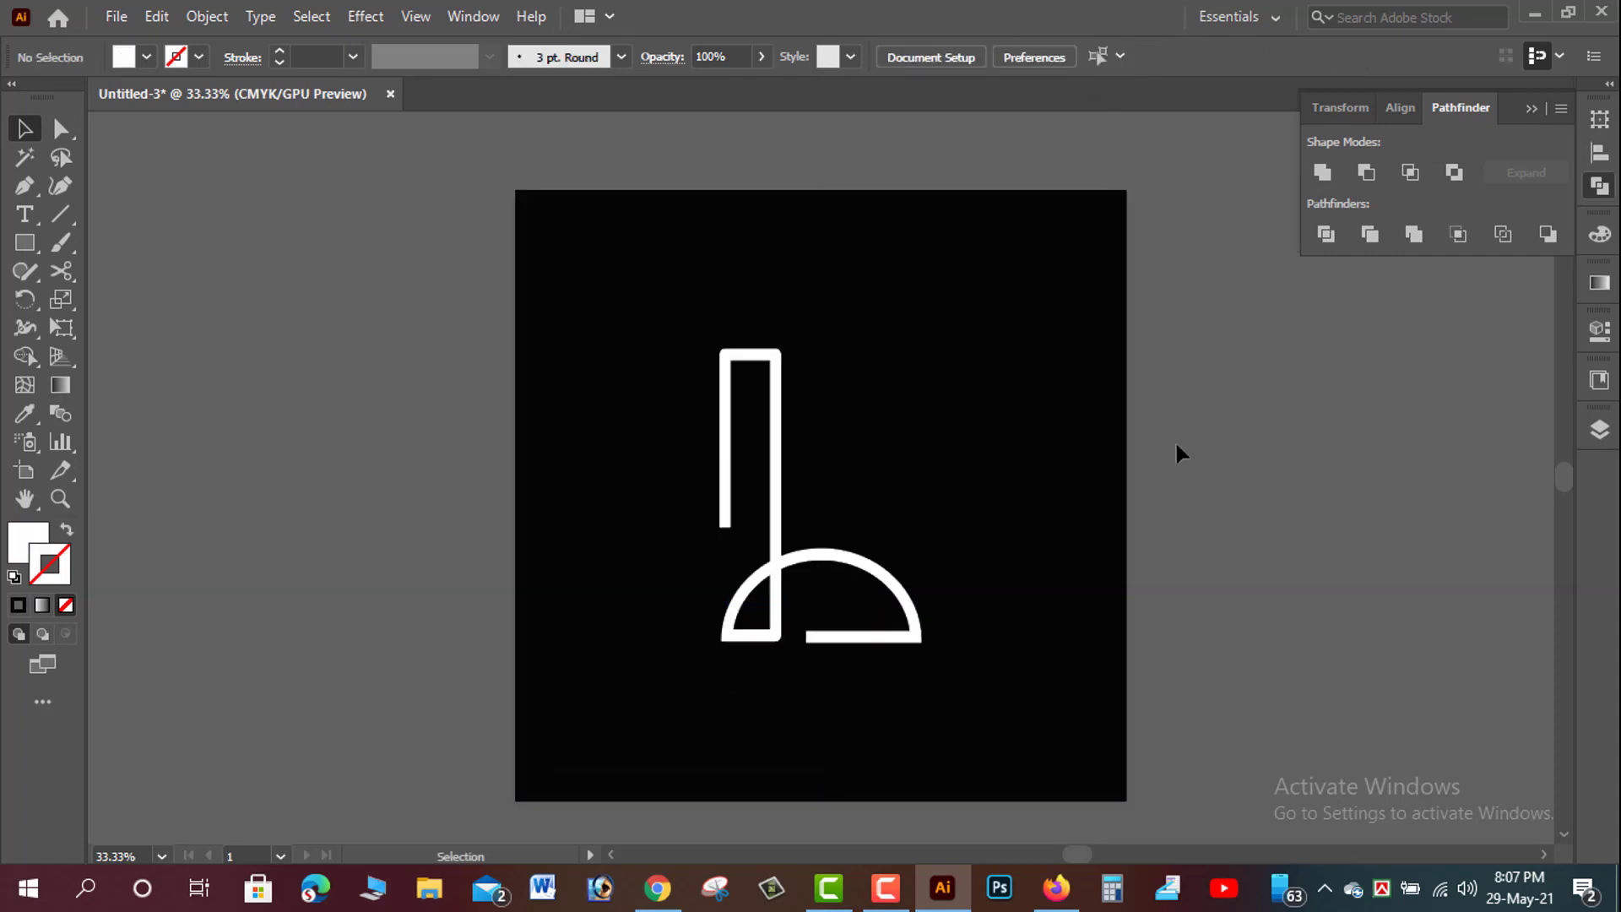
left_click(781, 498)
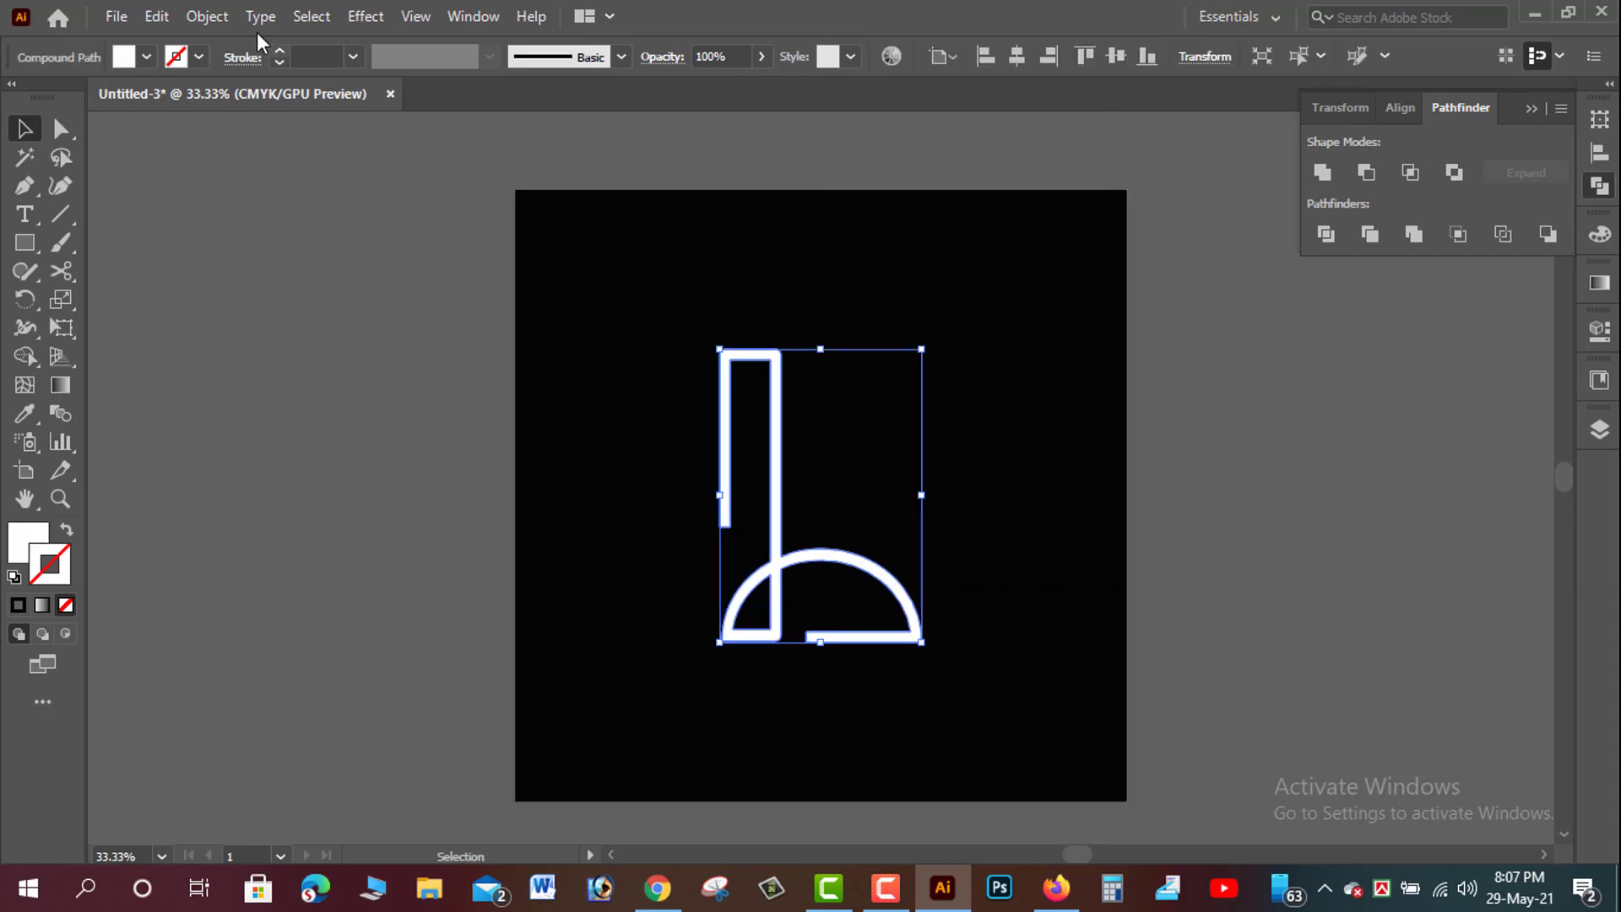
- Give the letter a white stroke, trying 20 pt then 16 pt weight
left_click(197, 57)
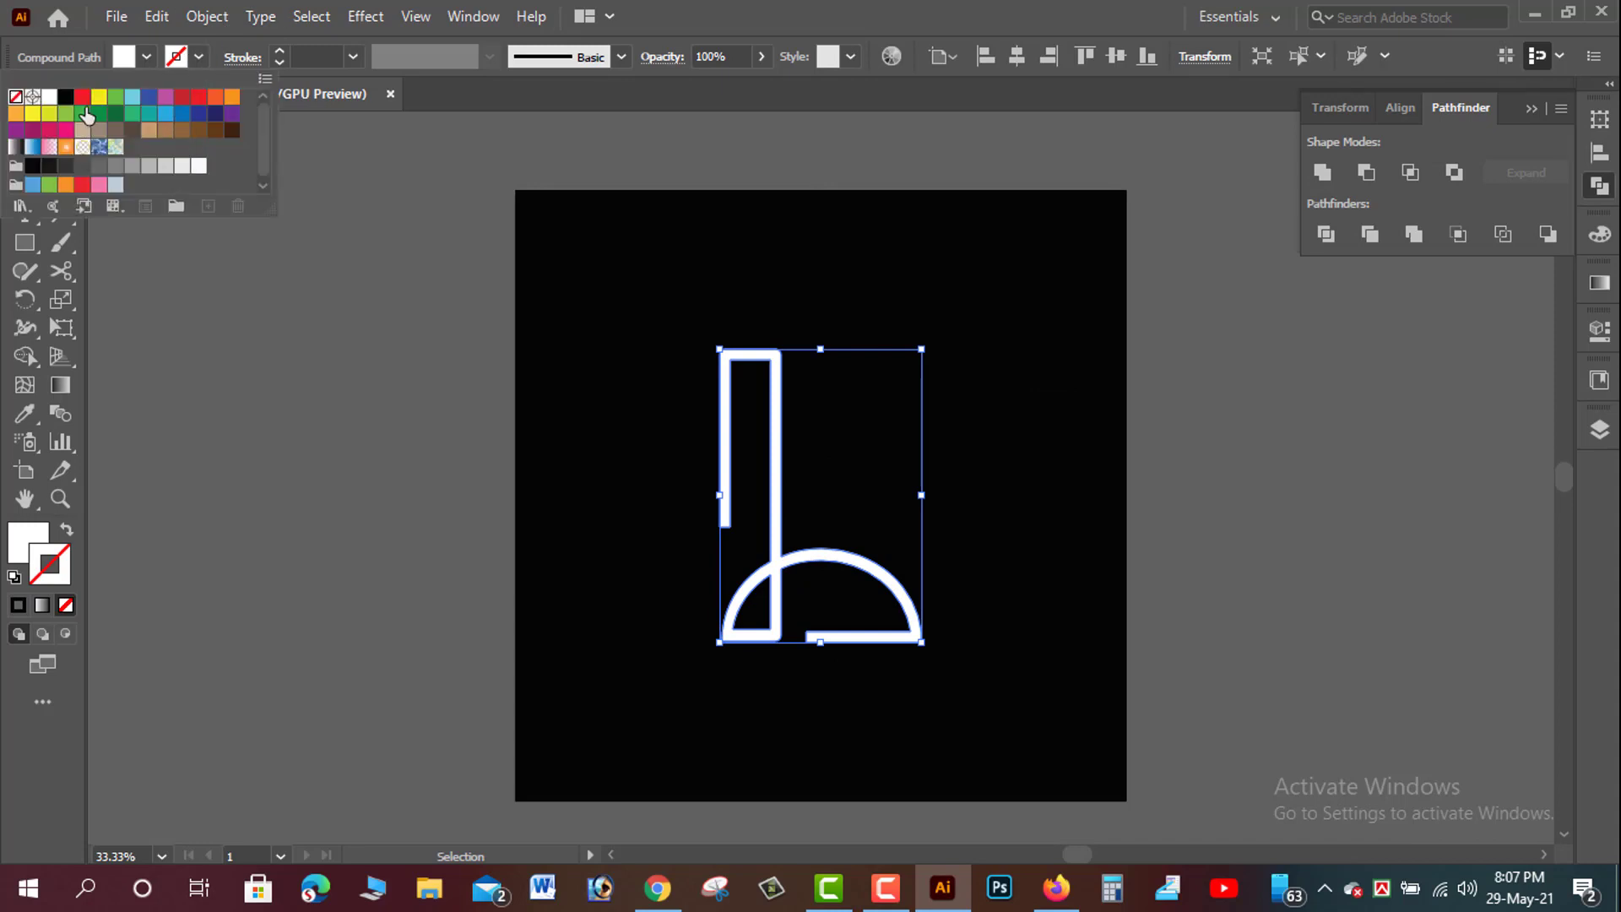
left_click(49, 96)
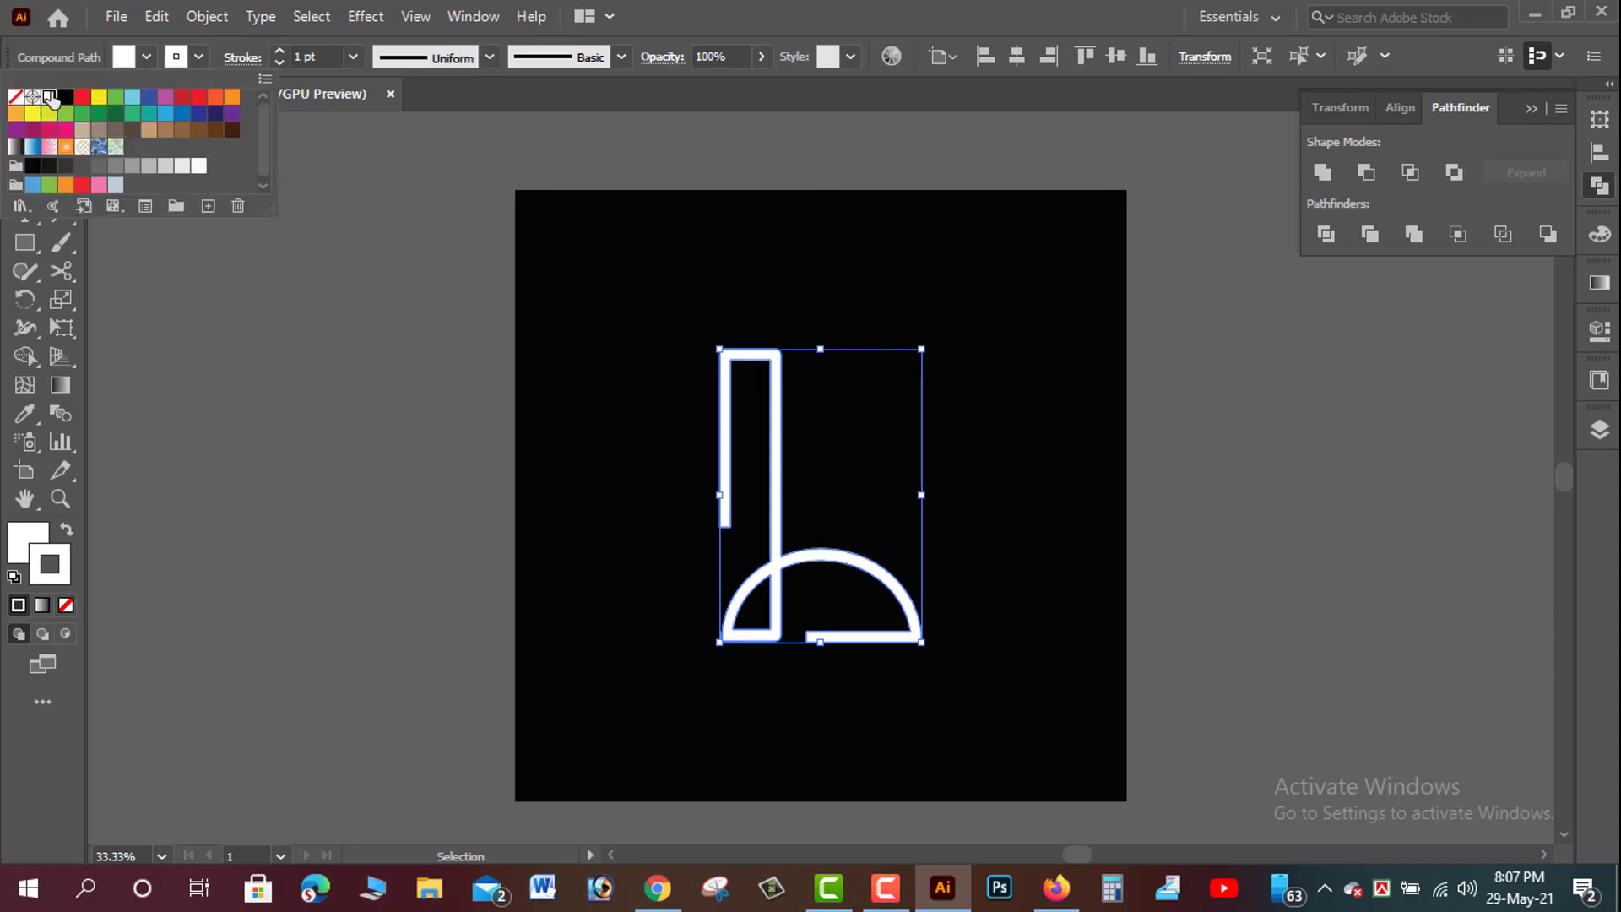
left_click(353, 49)
left_click(353, 59)
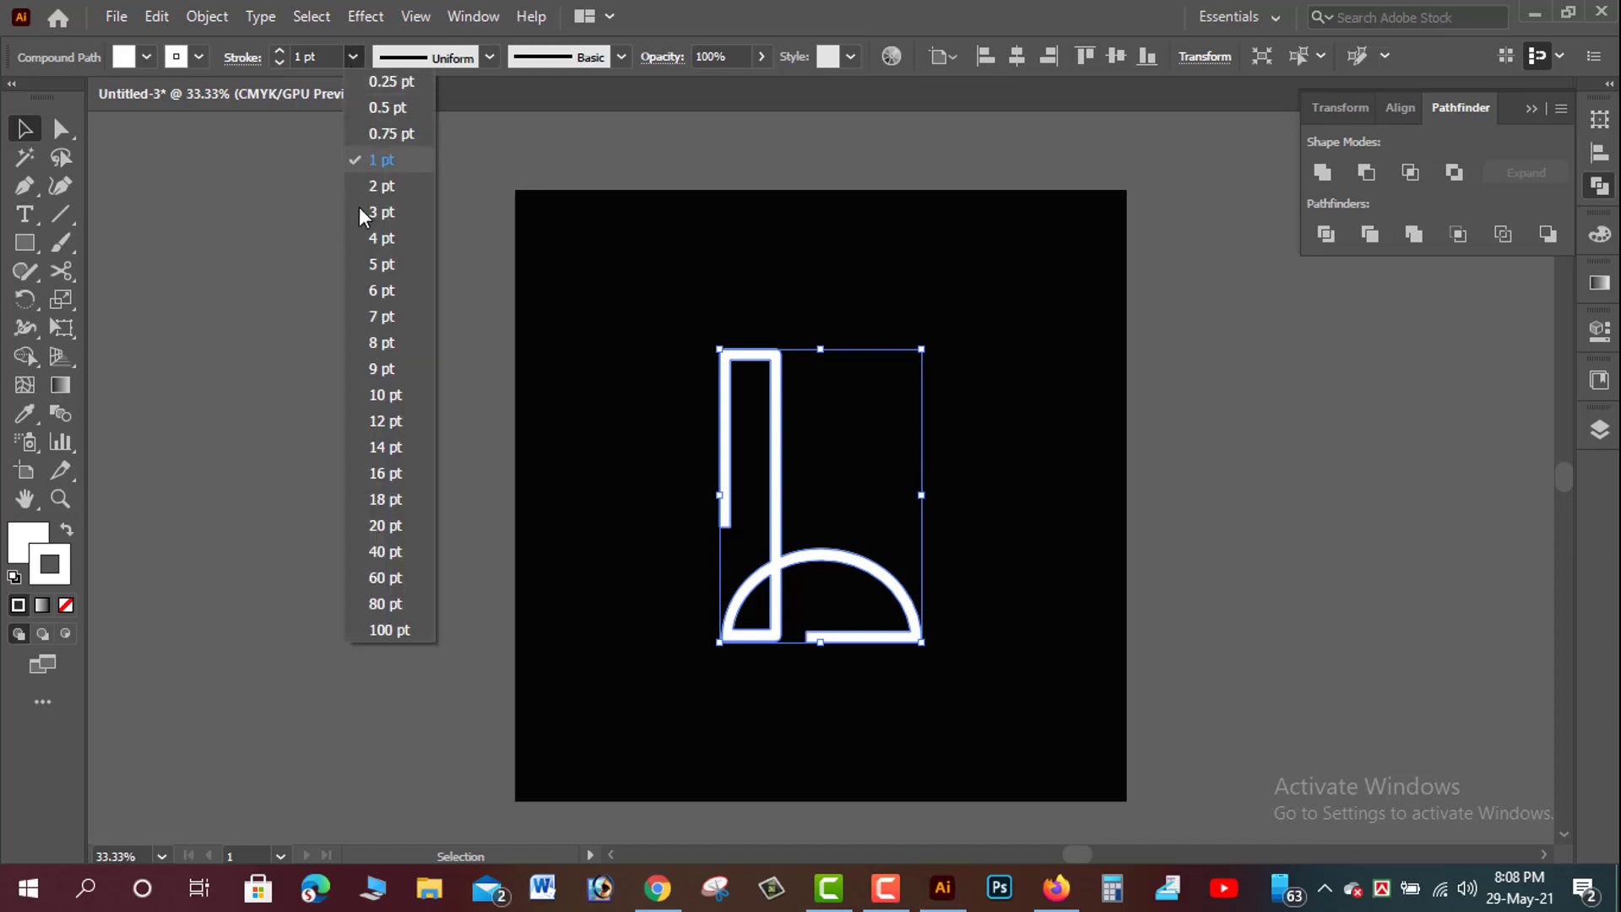
left_click(379, 533)
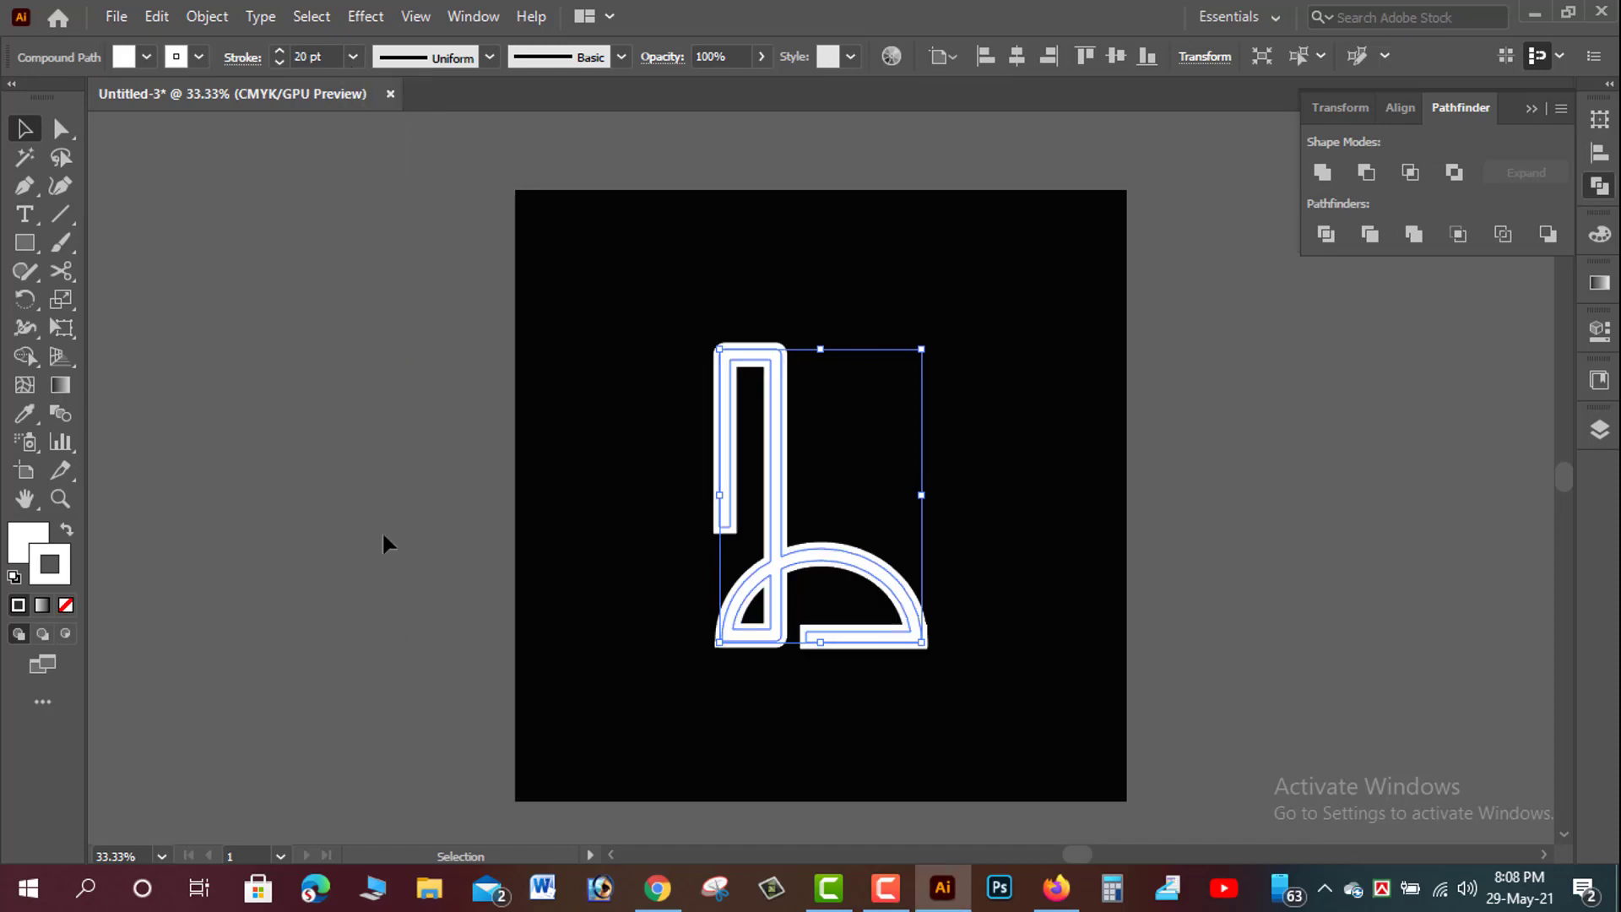
left_click(353, 57)
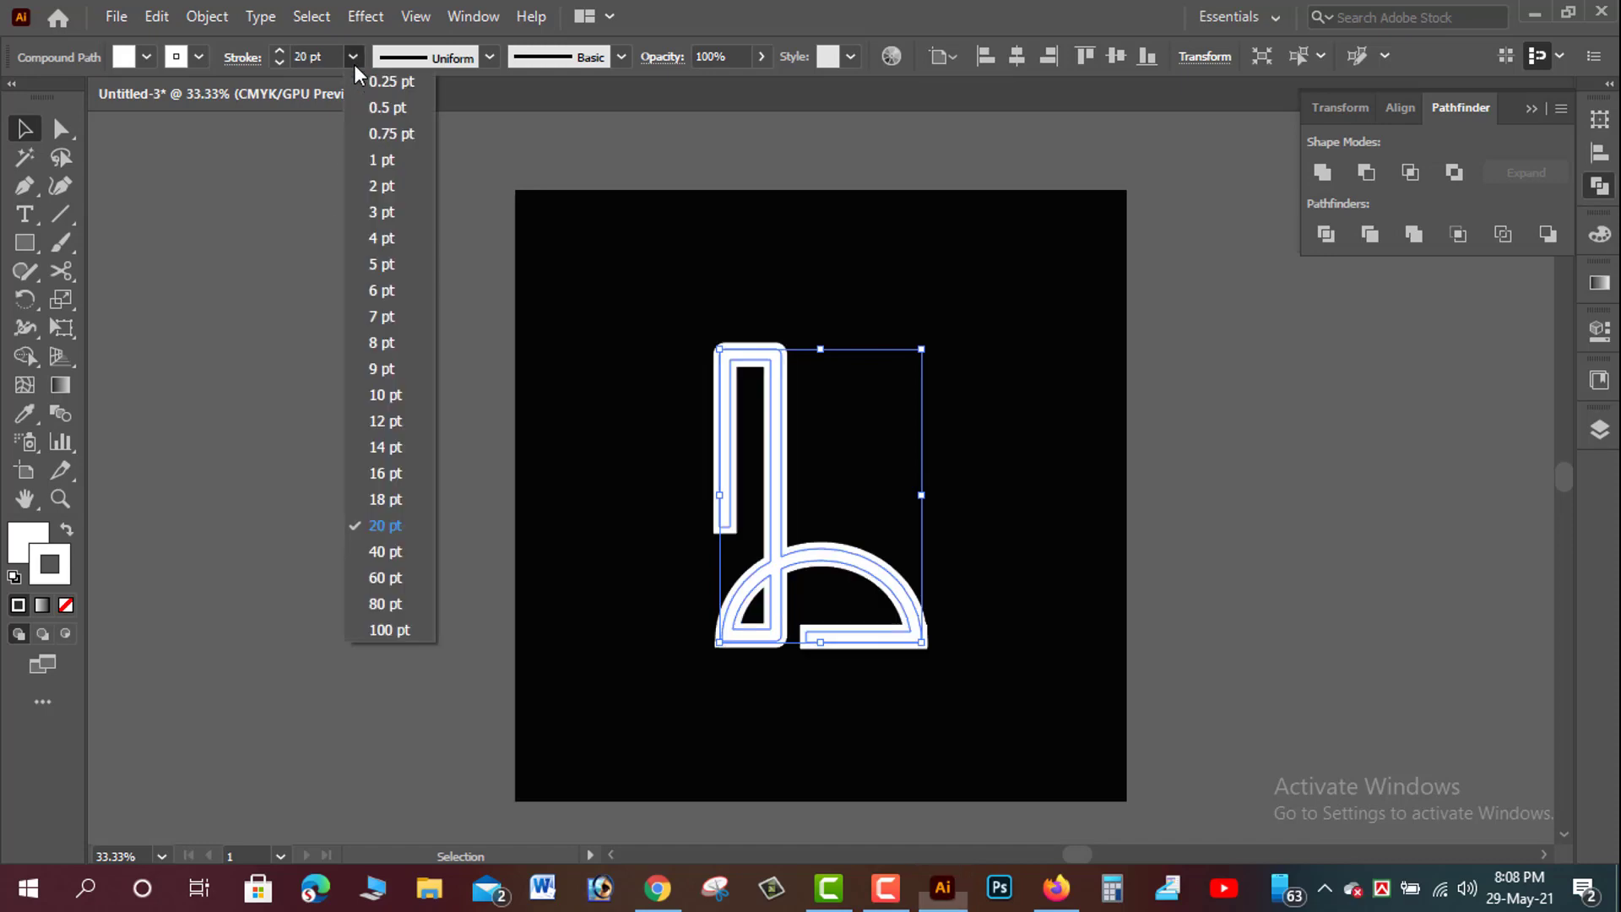
left_click(387, 476)
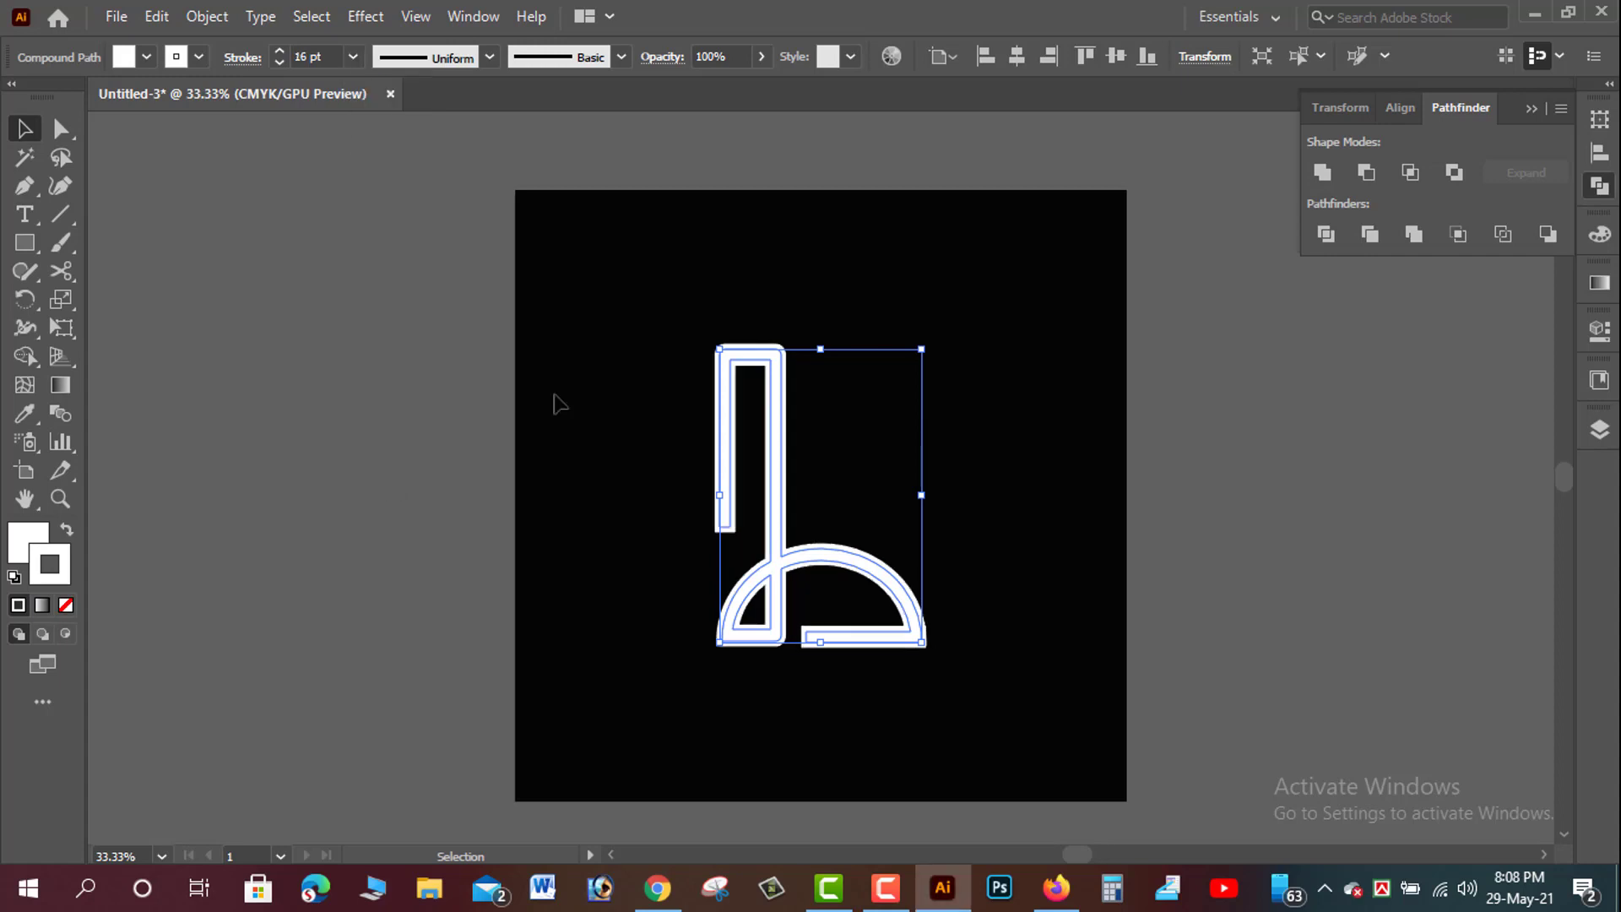
- Use Round Join on the stroke, set 12 pt weight, and nudge the letter up and right
left_click(243, 57)
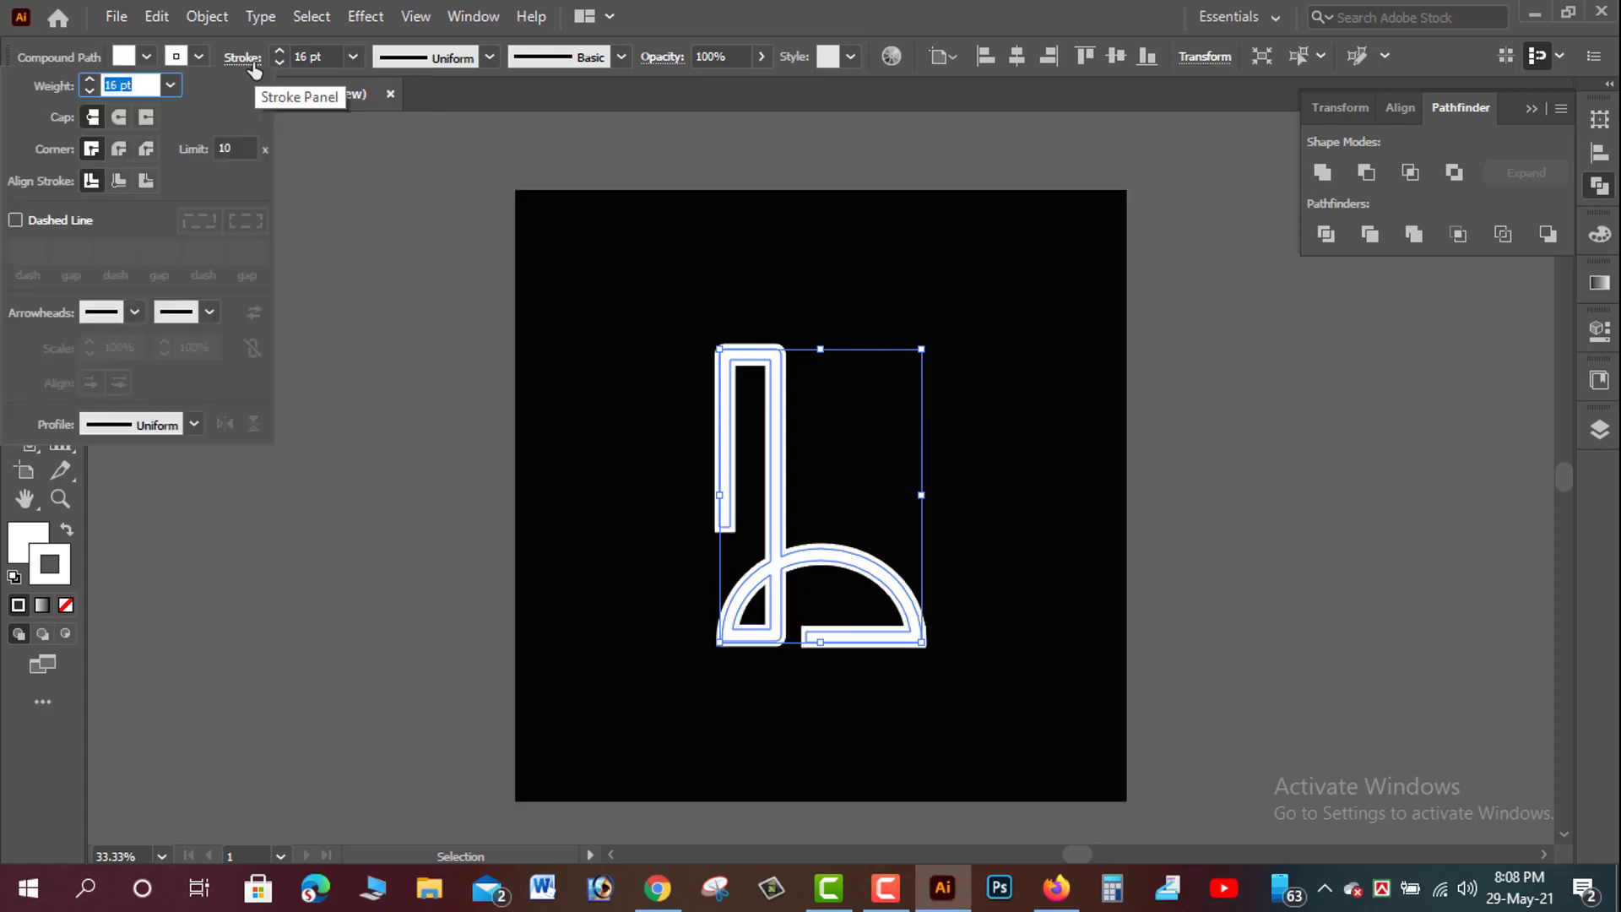
left_click(119, 148)
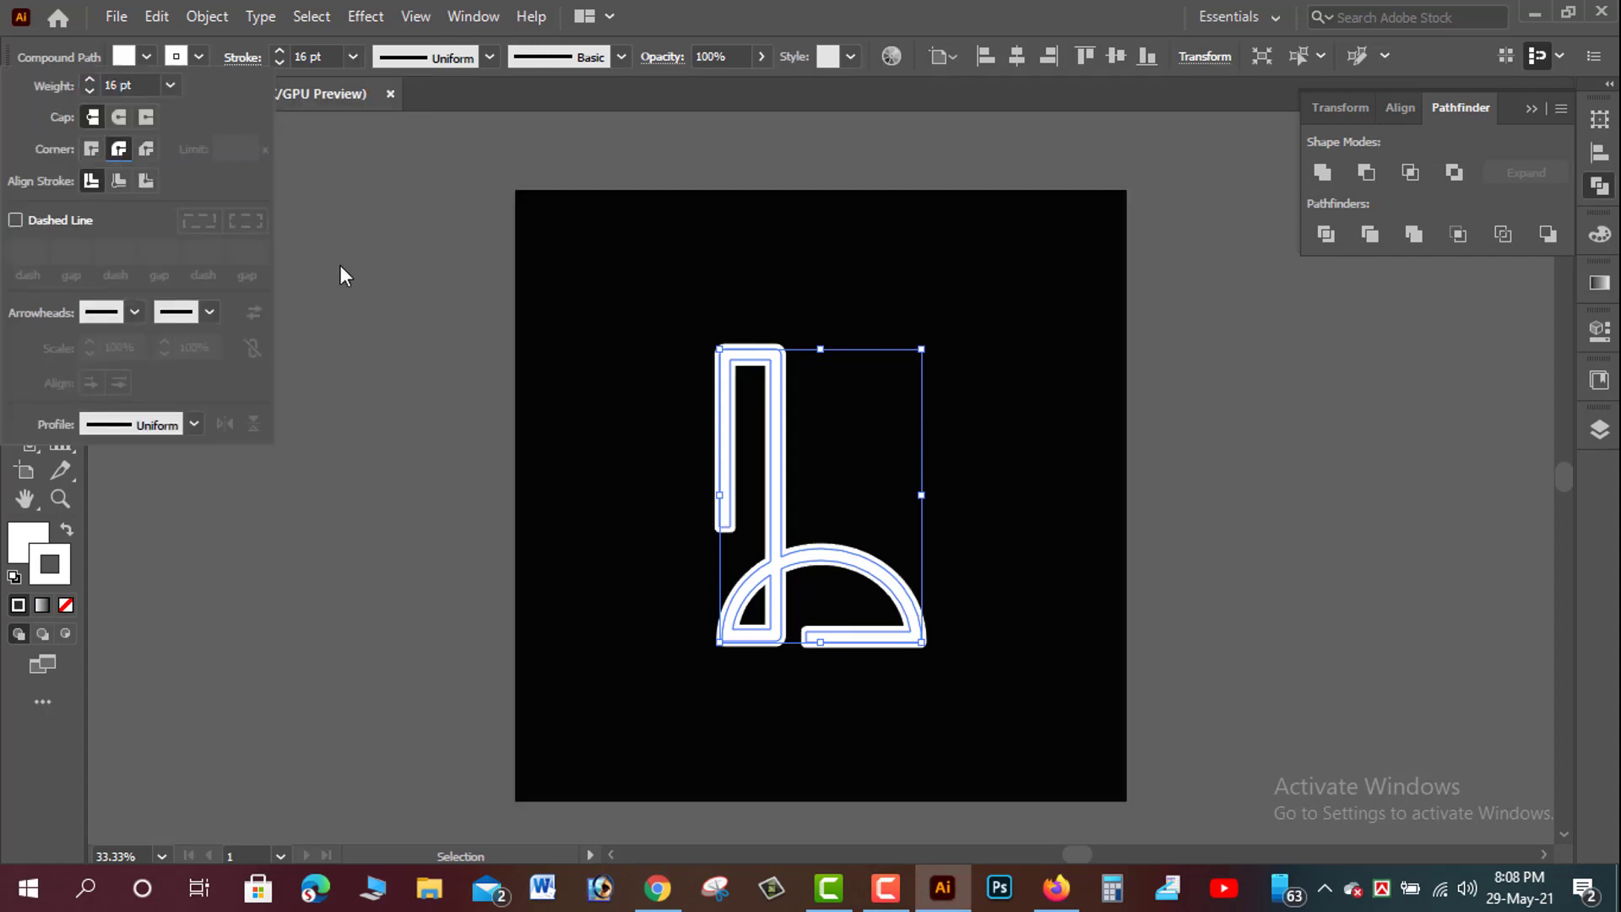
left_click(411, 258)
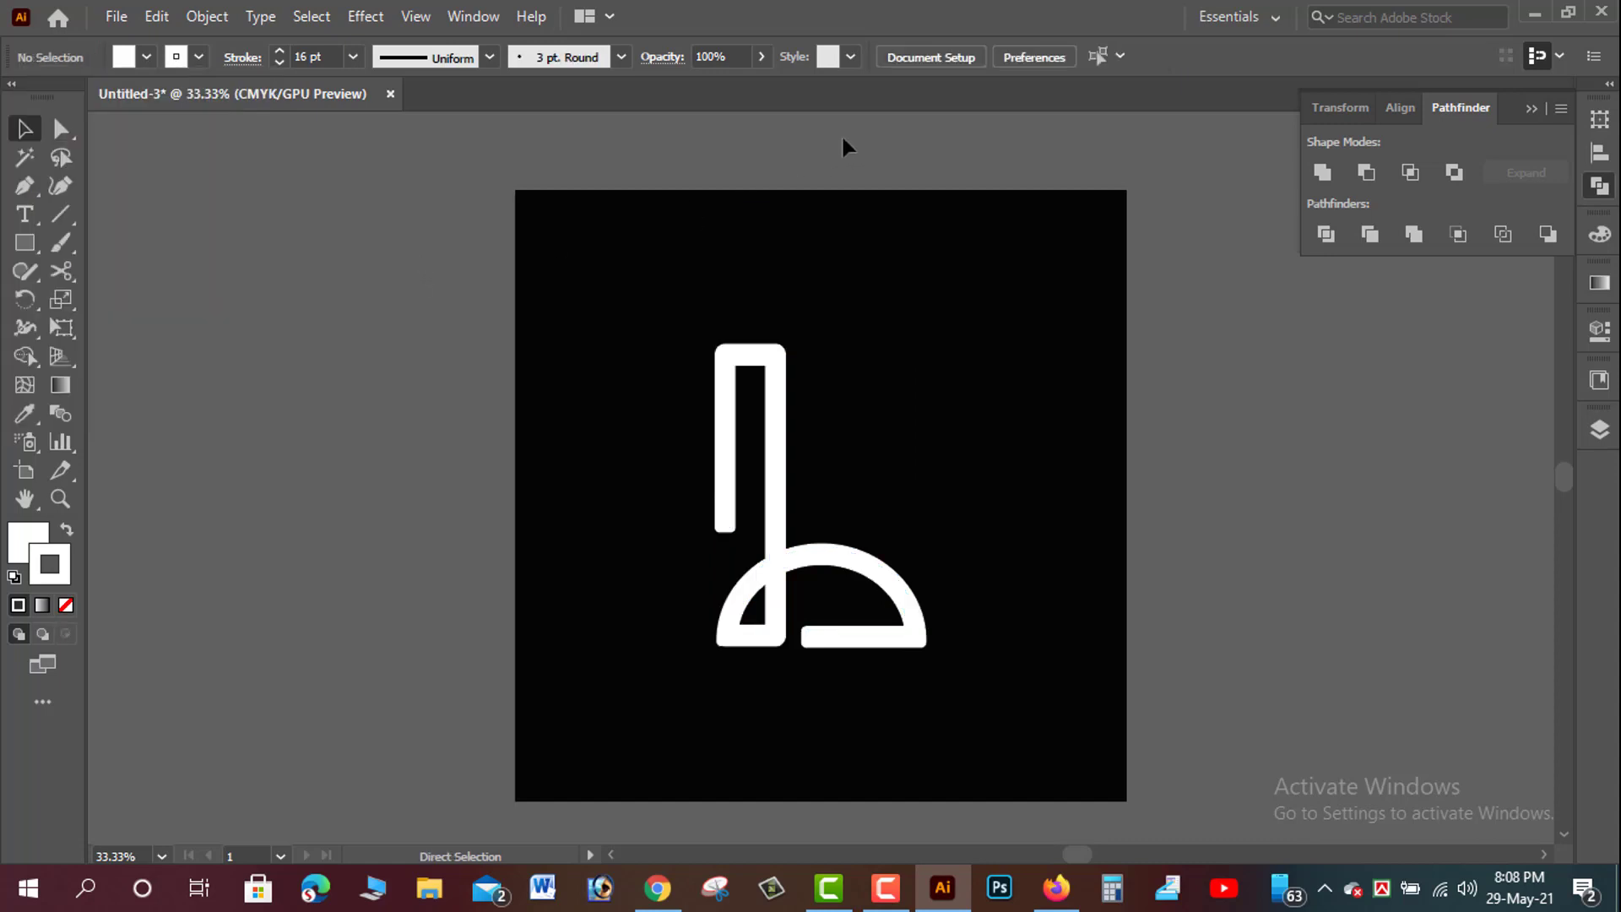
key("ctrl+plus")
key("ctrl+minus")
key("ctrl+minus")
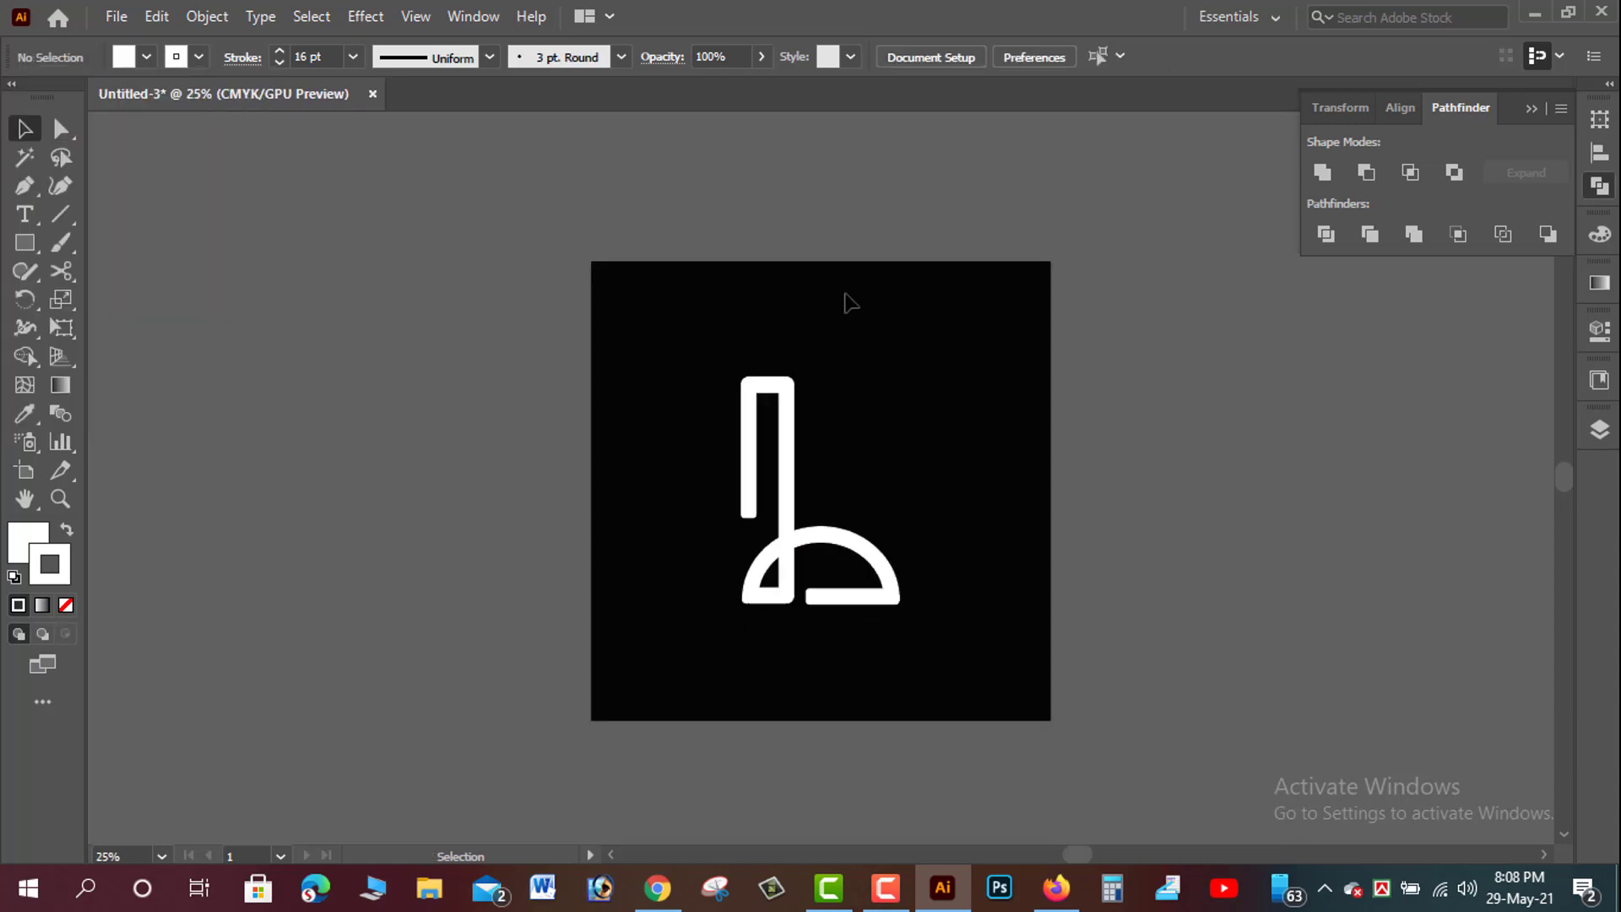
left_click(783, 440)
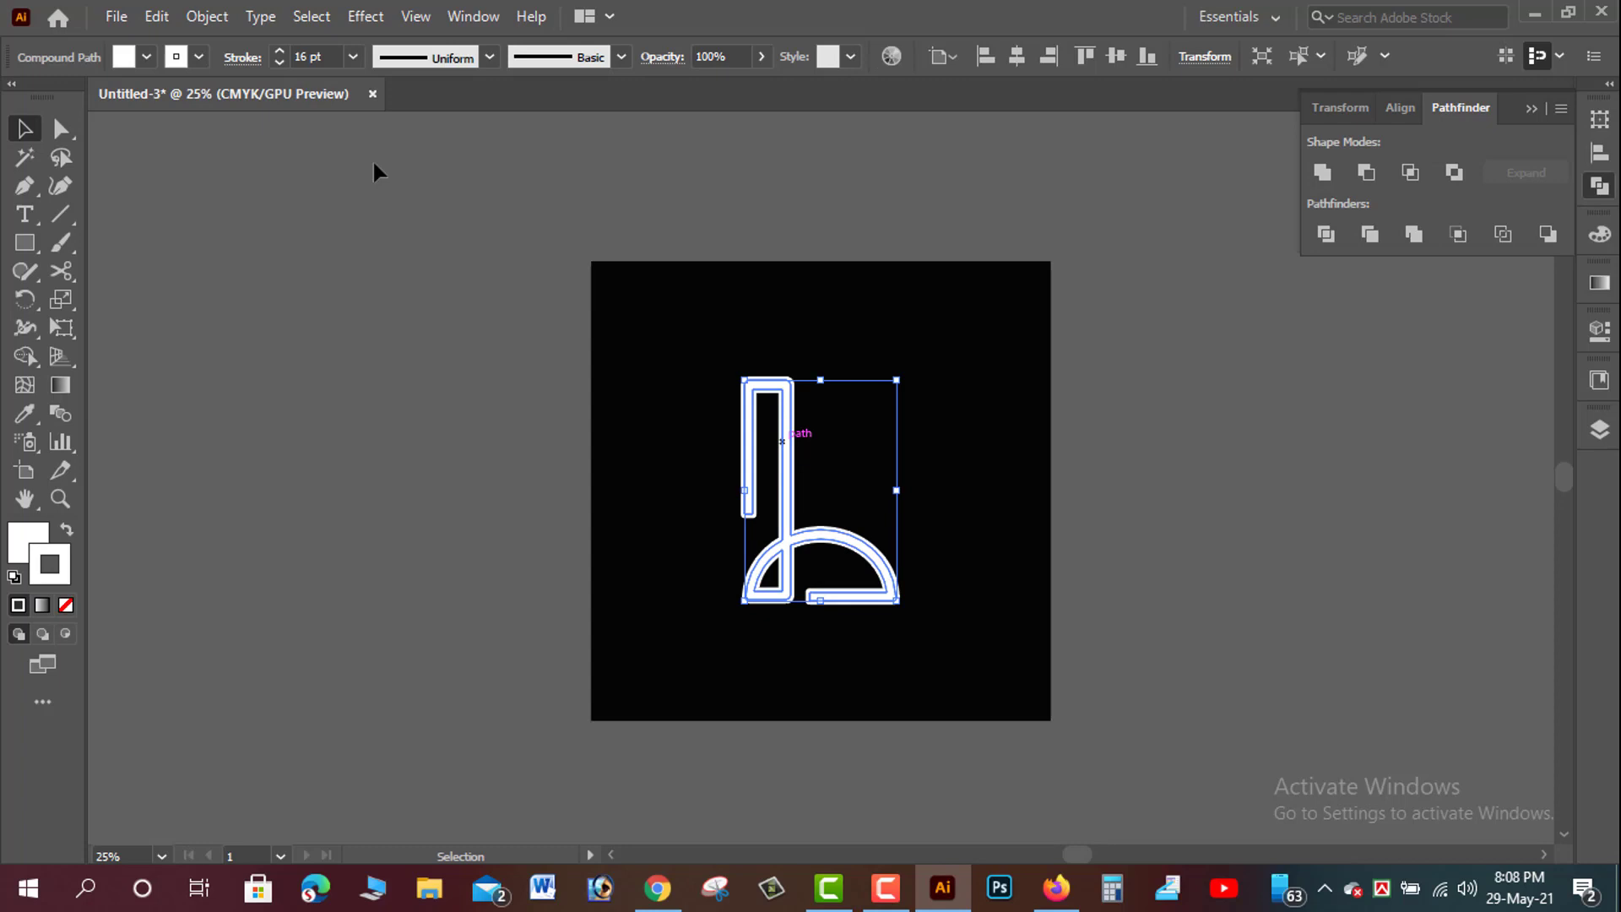
left_click(280, 63)
left_click(280, 62)
left_click(280, 63)
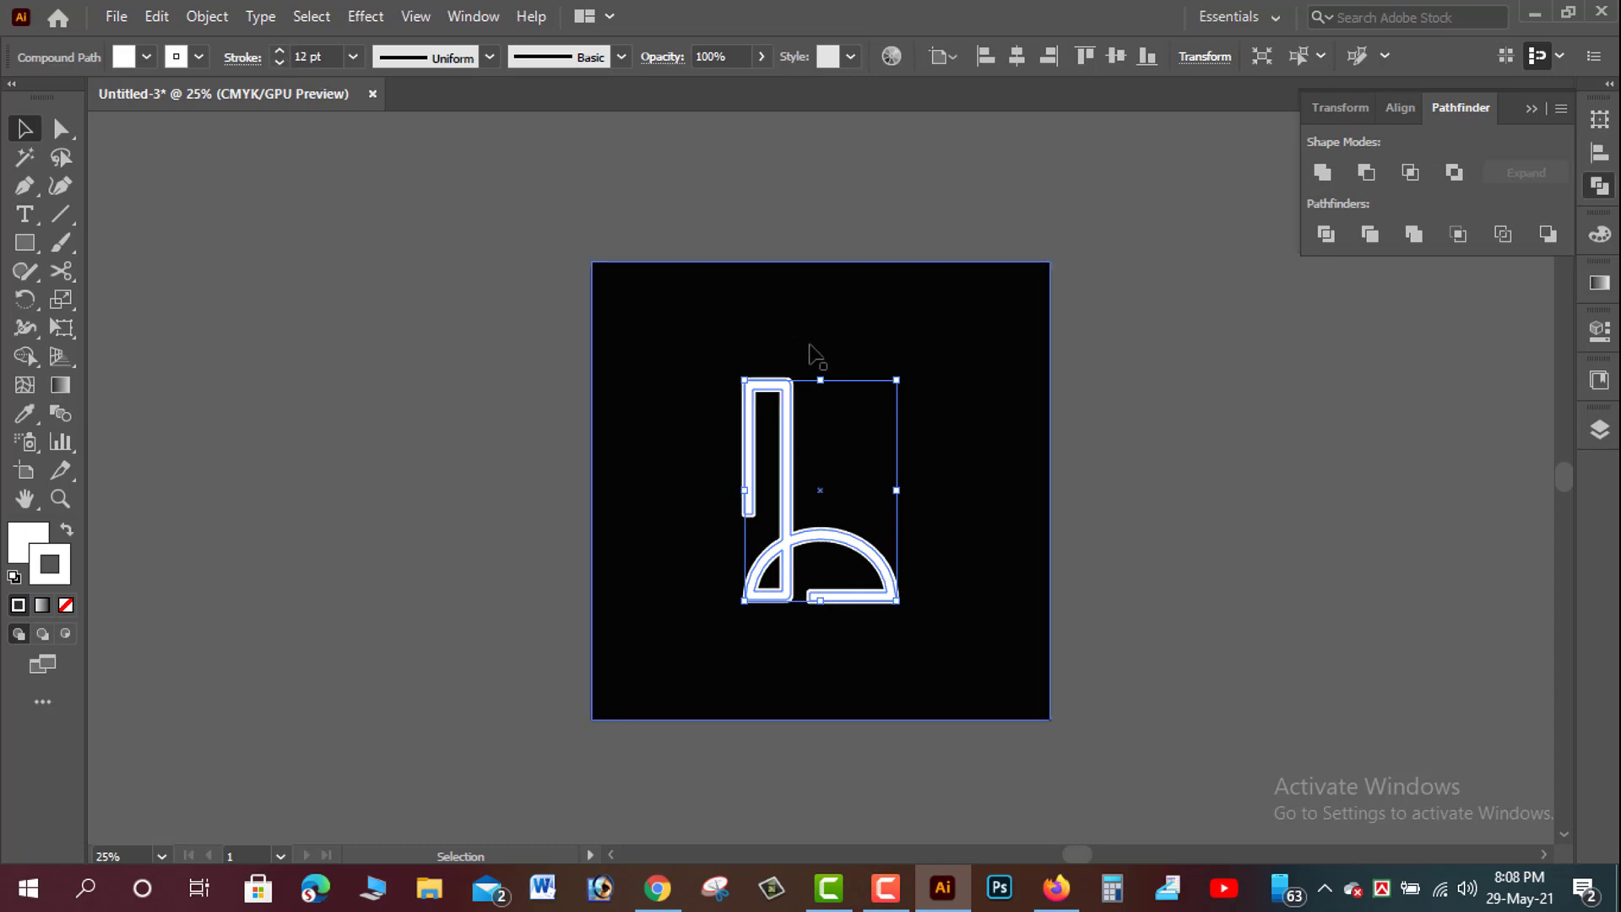
left_click_drag(874, 390, 860, 378)
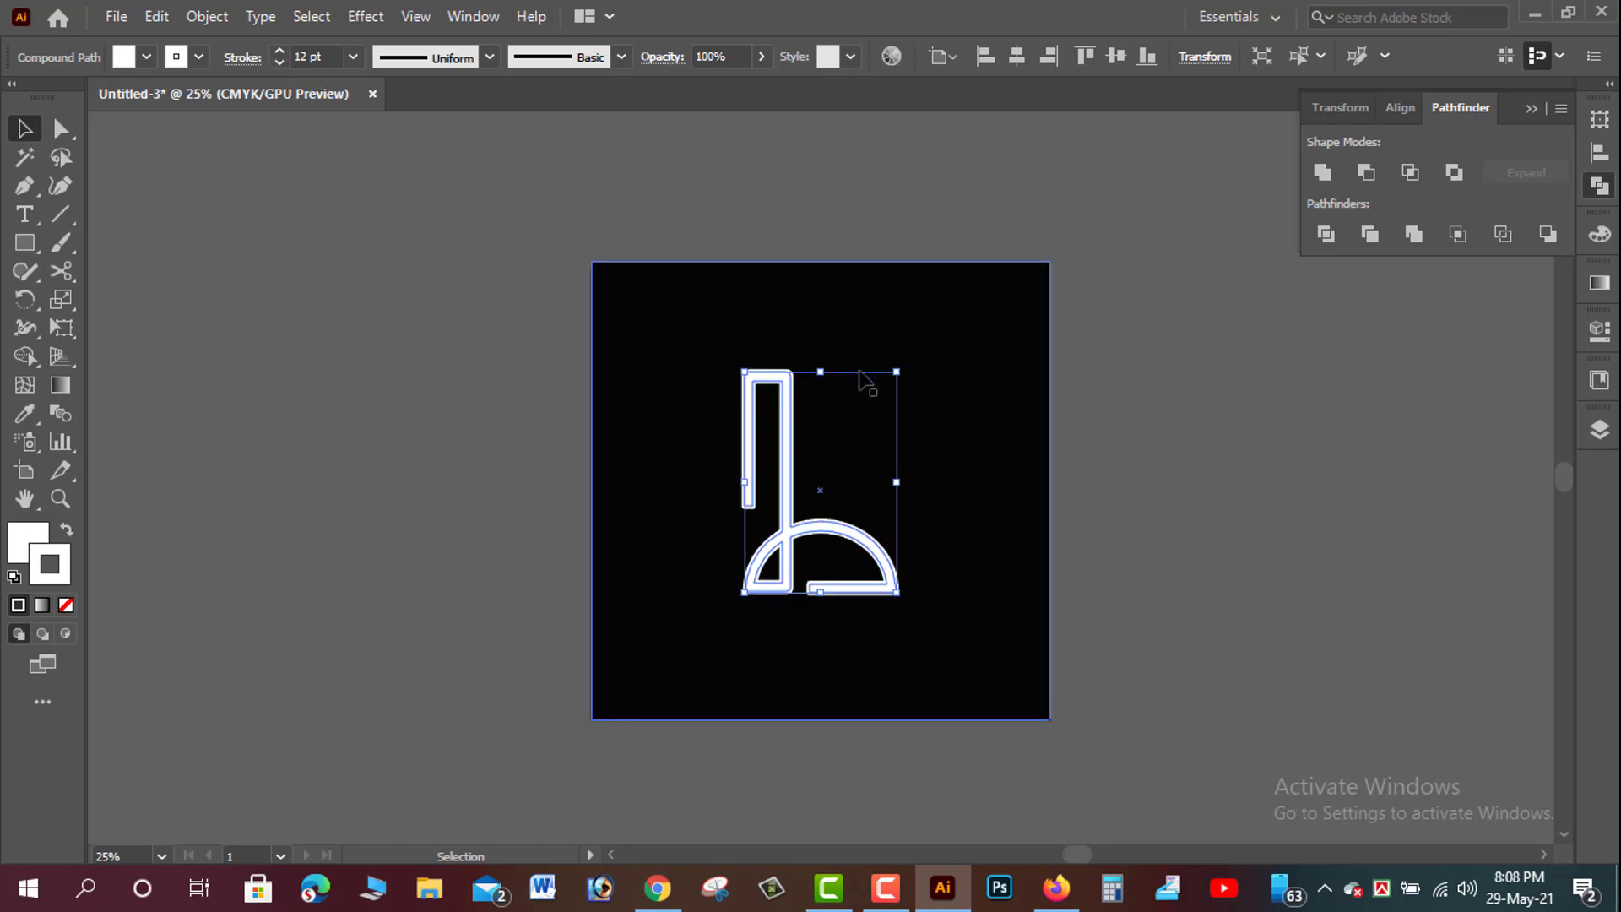
key("shift+Right")
key("shift+Right")
key("shift+Right")
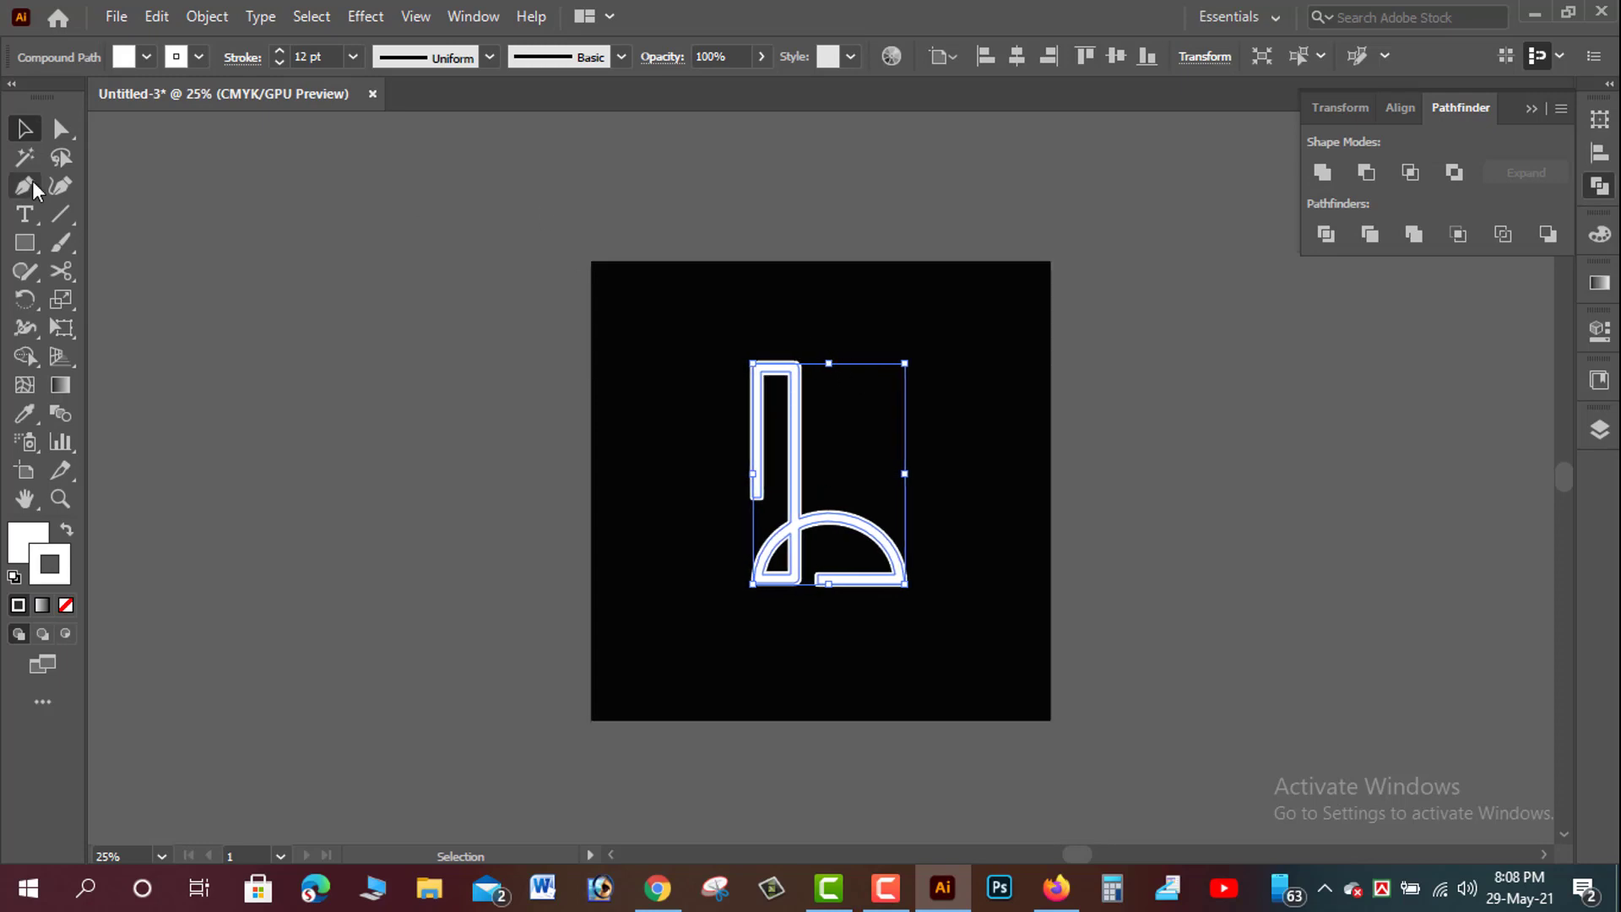
- Expand the letter's fill and stroke, then Unite the outlines into one white shape
left_click(190, 27)
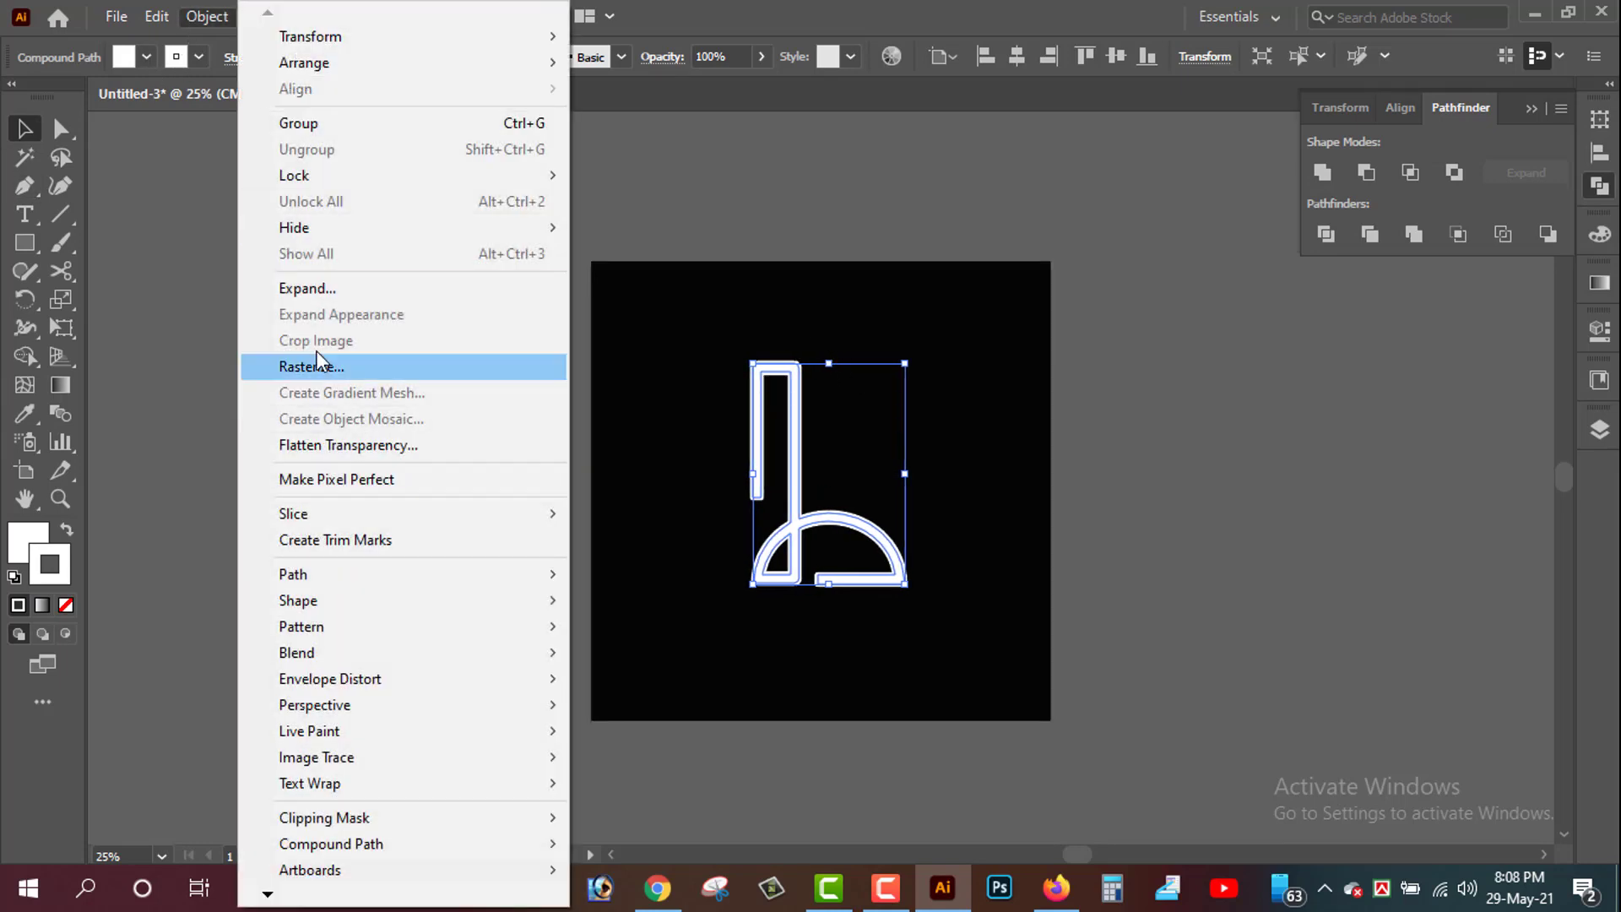
left_click(380, 289)
left_click(754, 578)
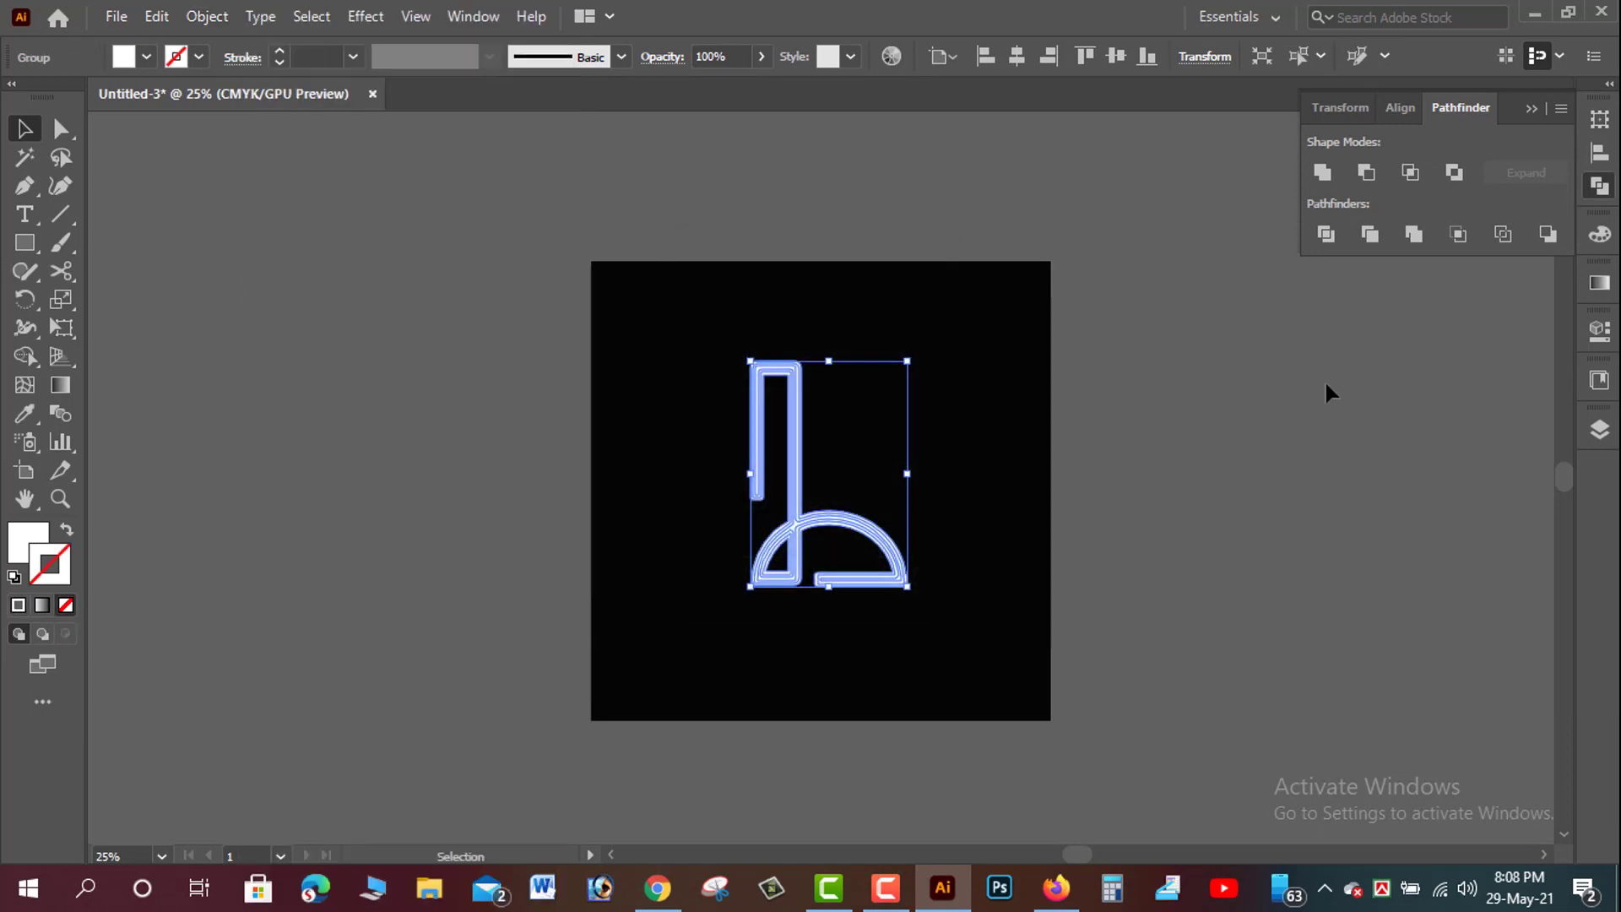
left_click(1326, 179)
left_click(1202, 402)
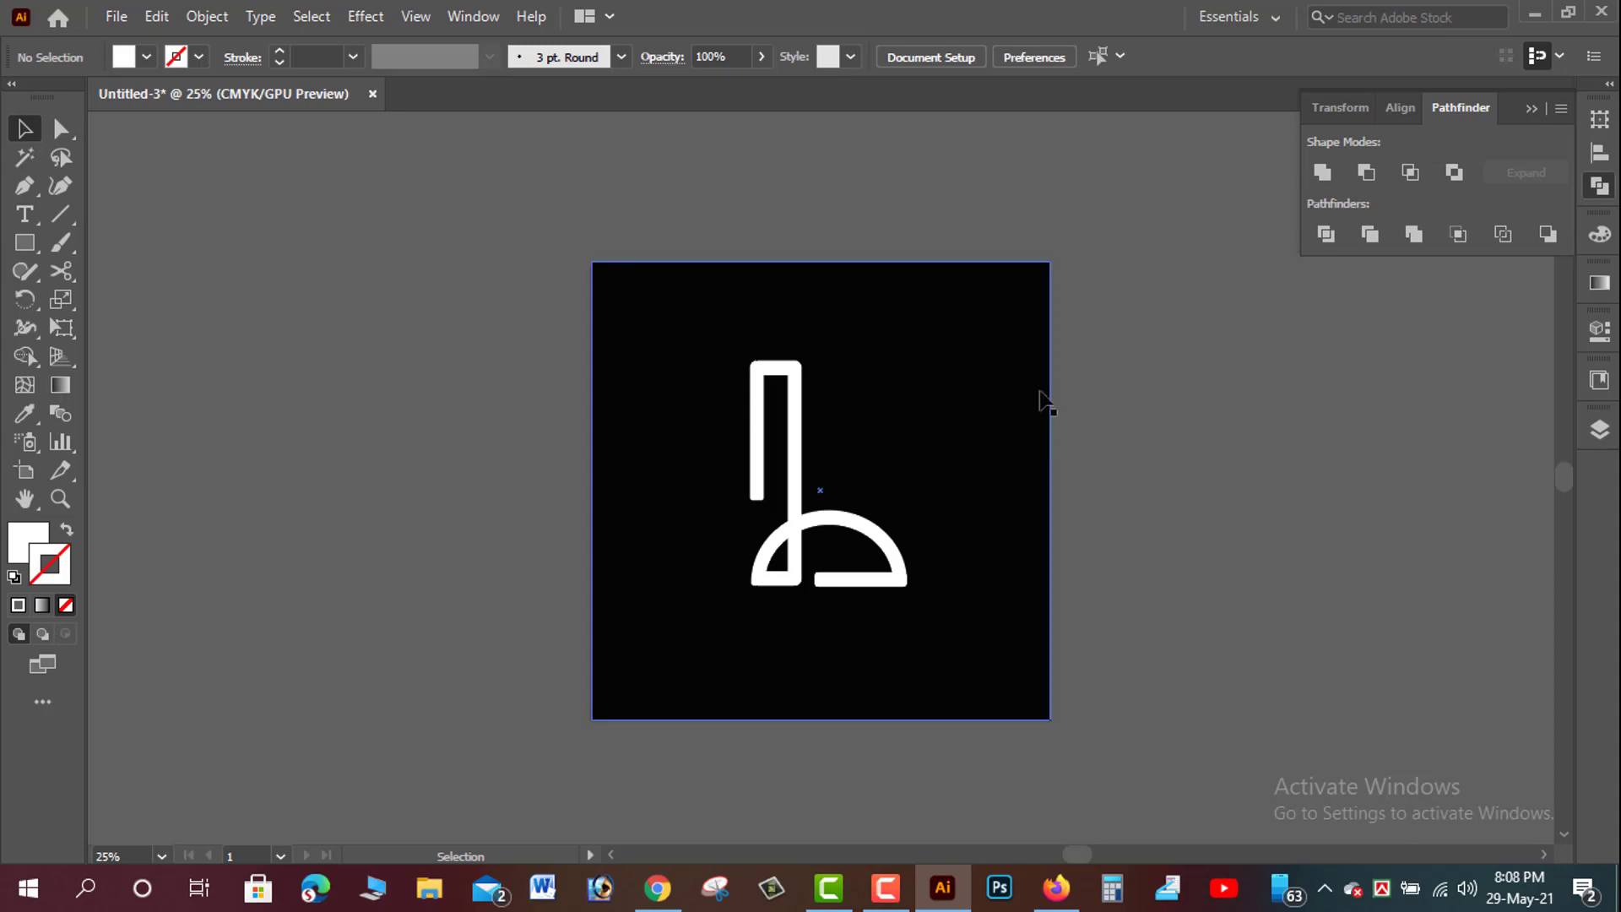
key("ctrl+equal")
key("ctrl+equal")
key("ctrl+minus")
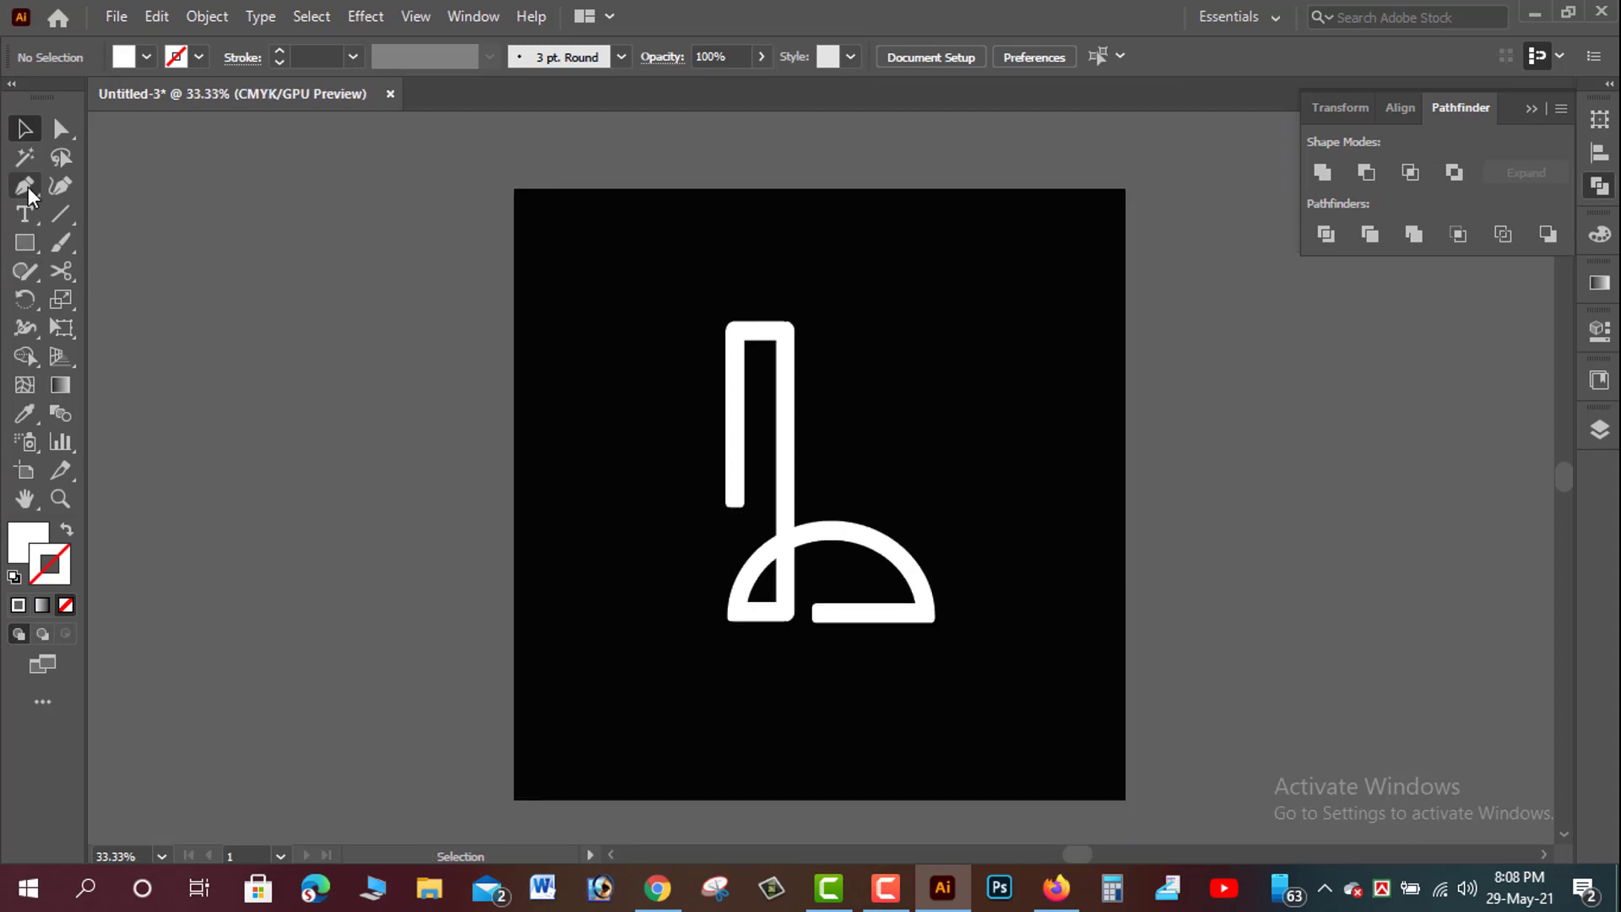
- Add 72 pt Algerian 'LETTER LOGO' text below the letter and colour it white
left_click(656, 711)
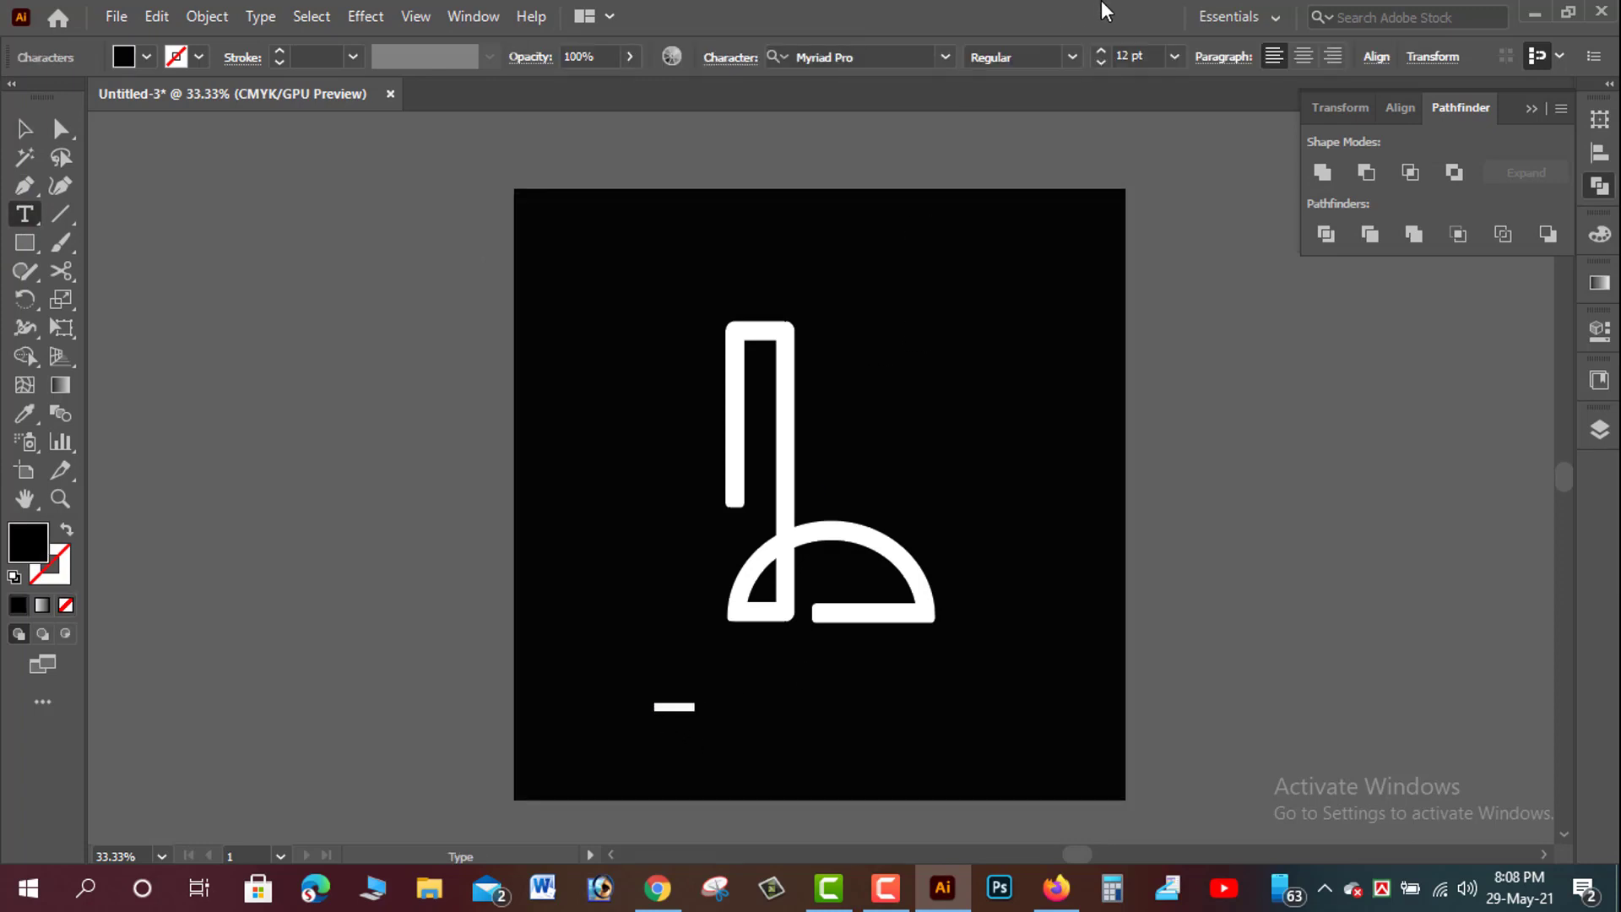
left_click(1174, 56)
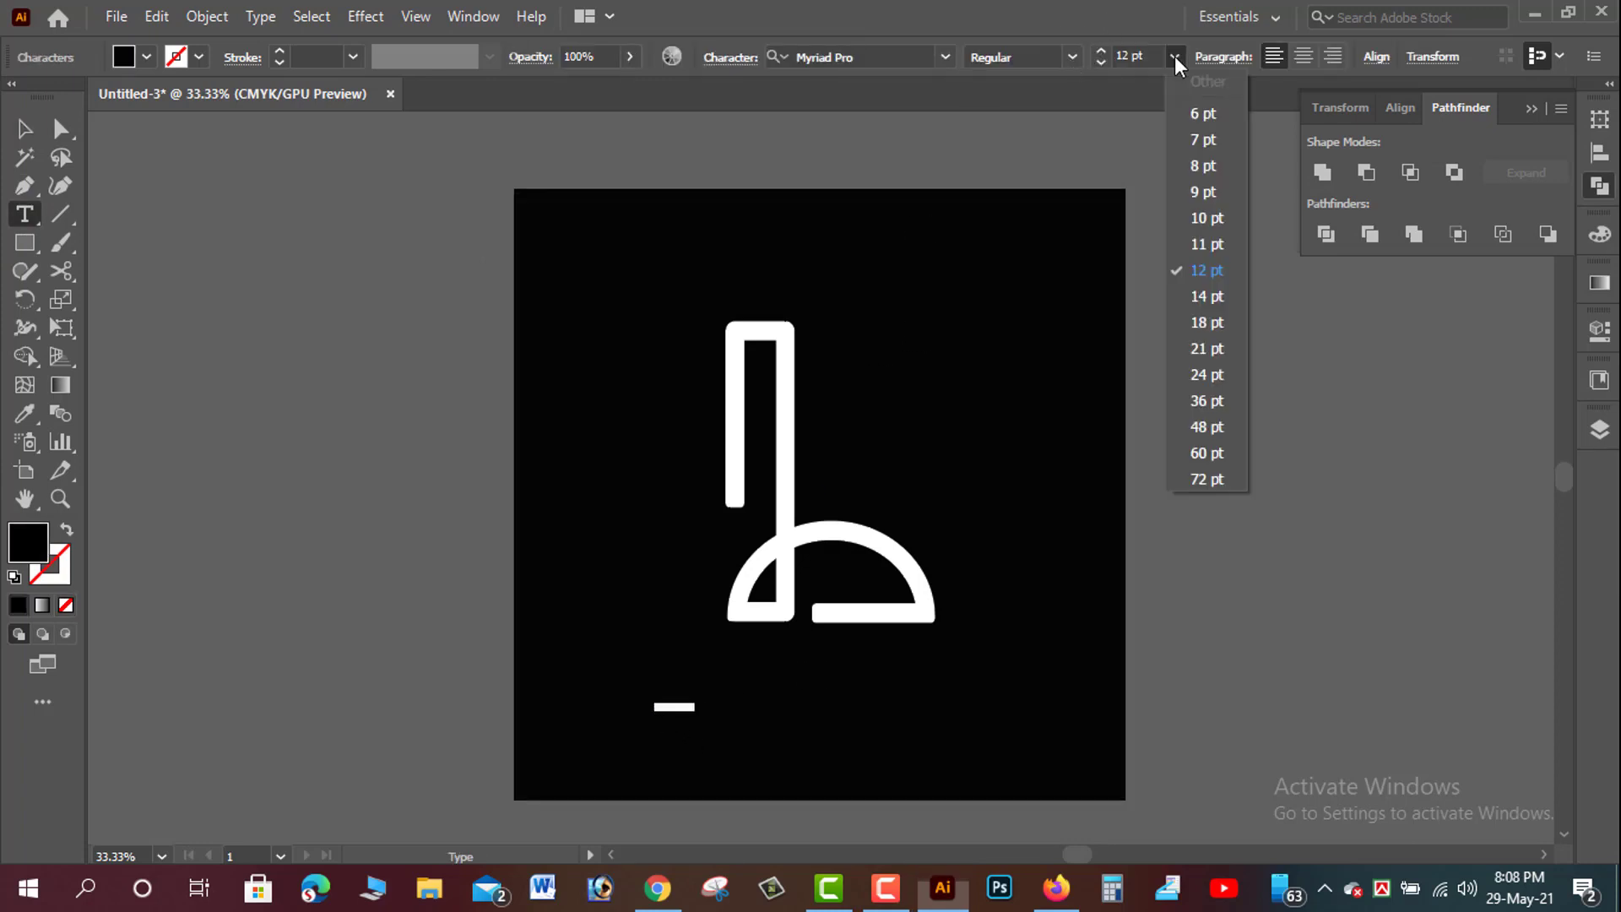
left_click(1209, 475)
left_click(944, 57)
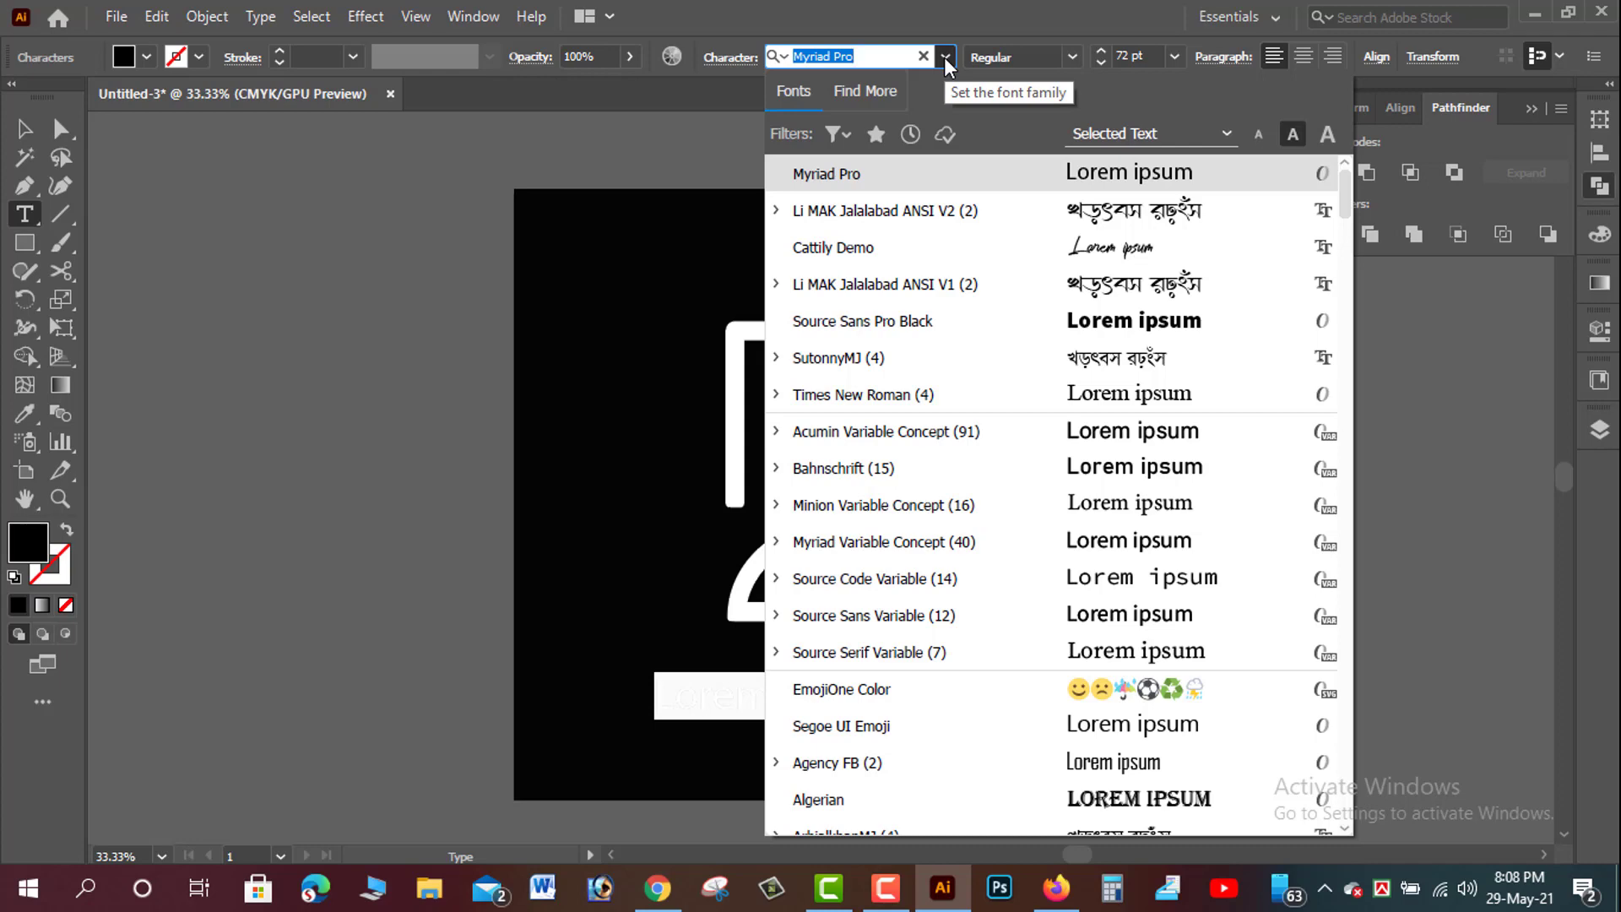
left_click(844, 799)
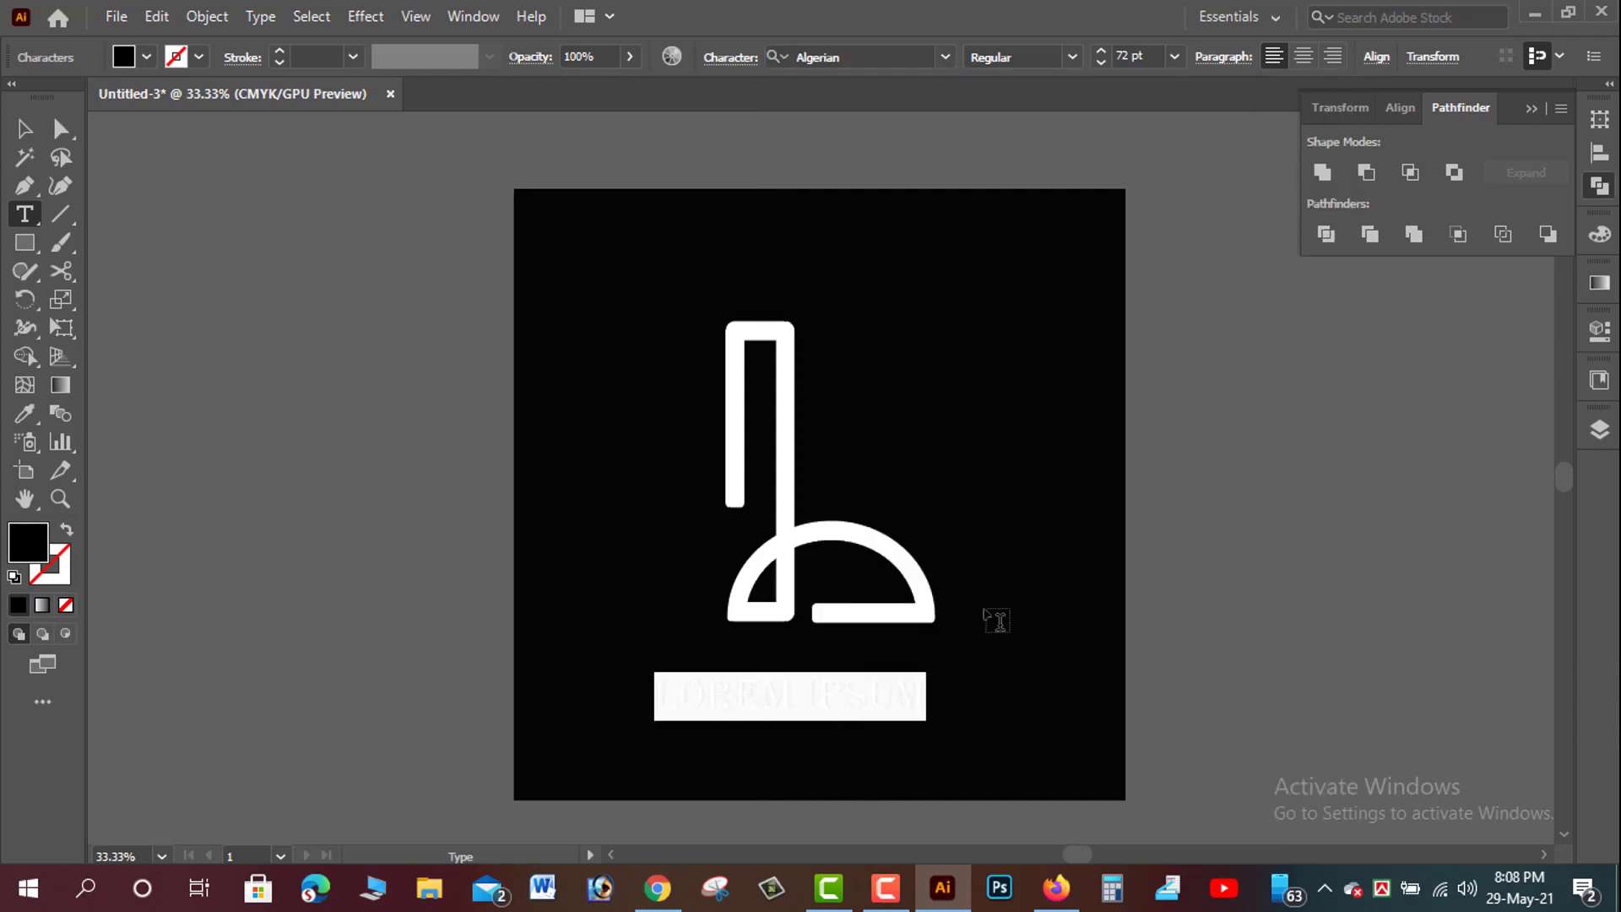
key("BackSpace")
type("LETTER LOGO")
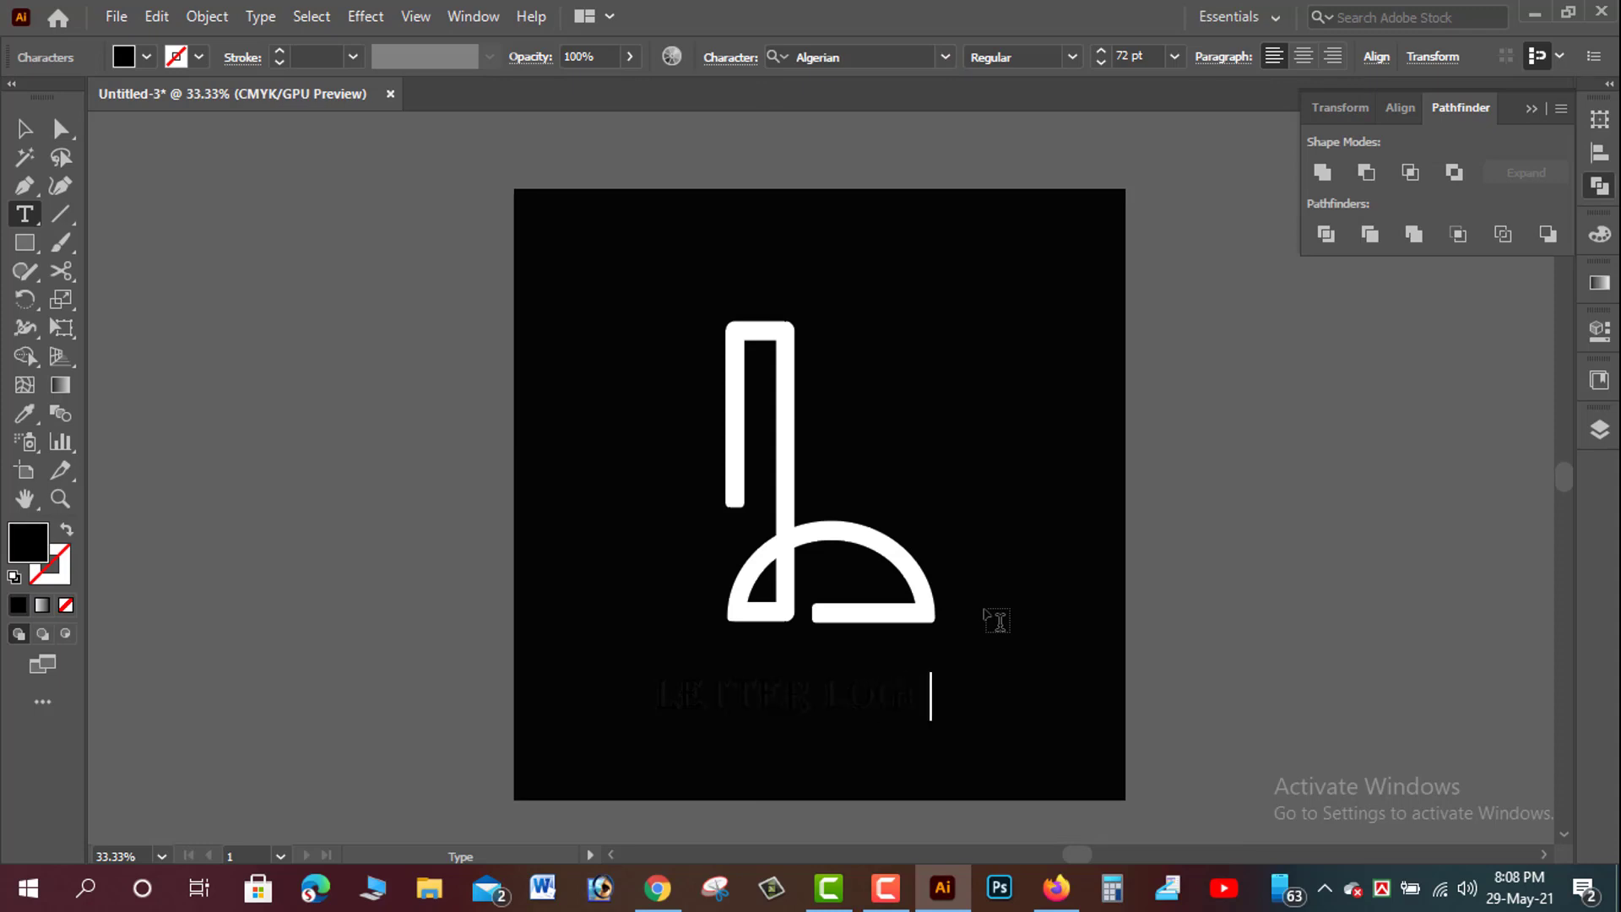
key("ctrl+a")
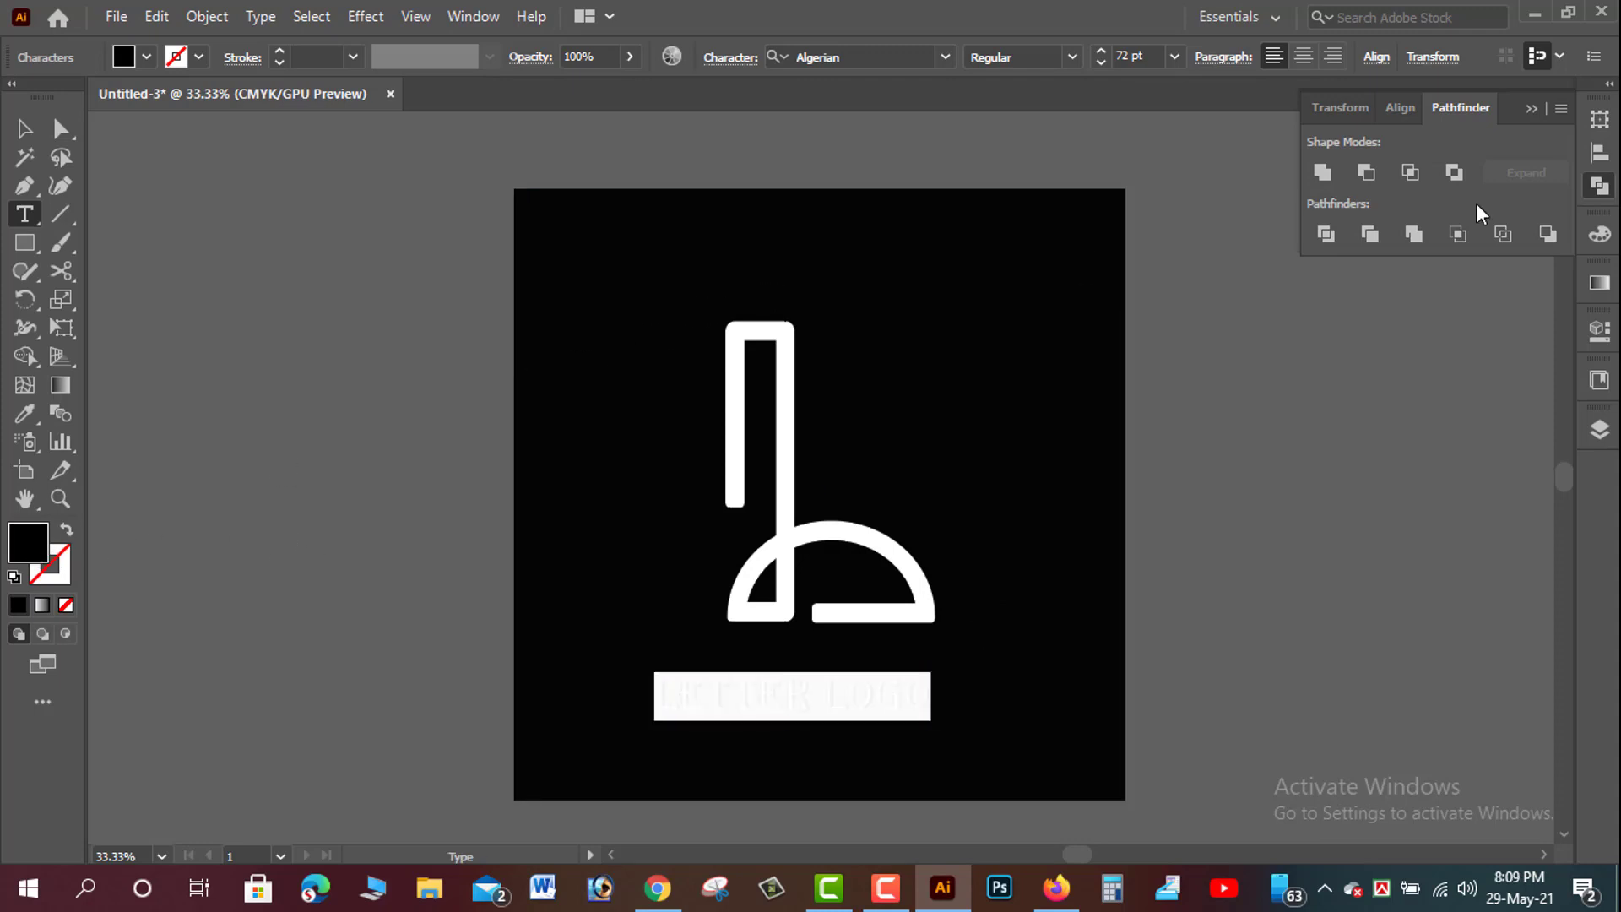
left_click(133, 66)
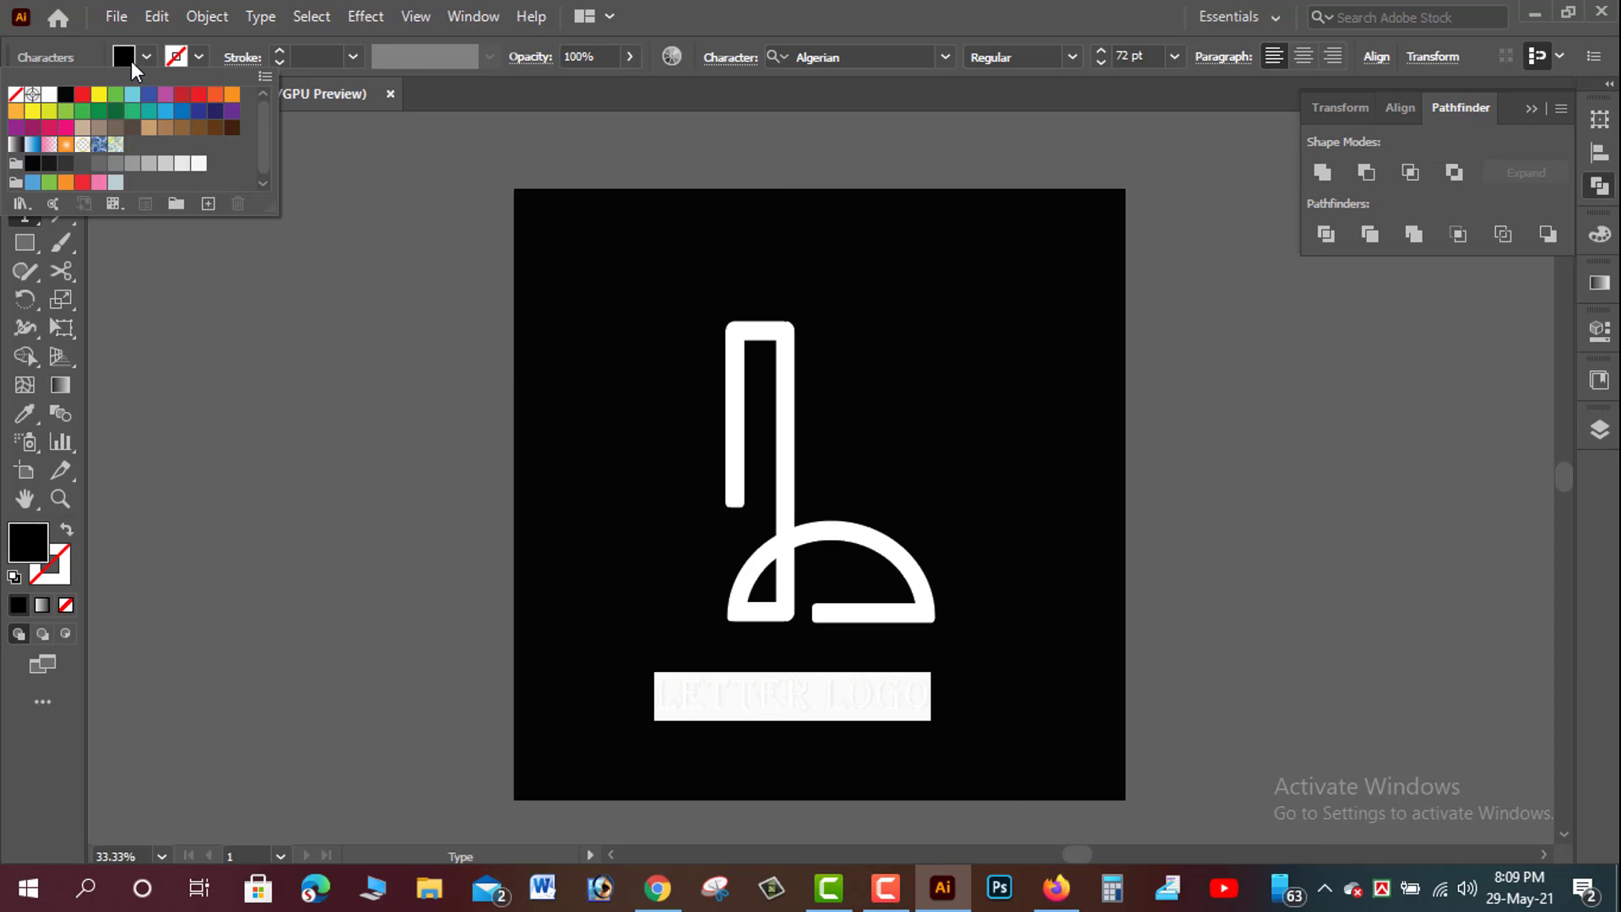
left_click(49, 94)
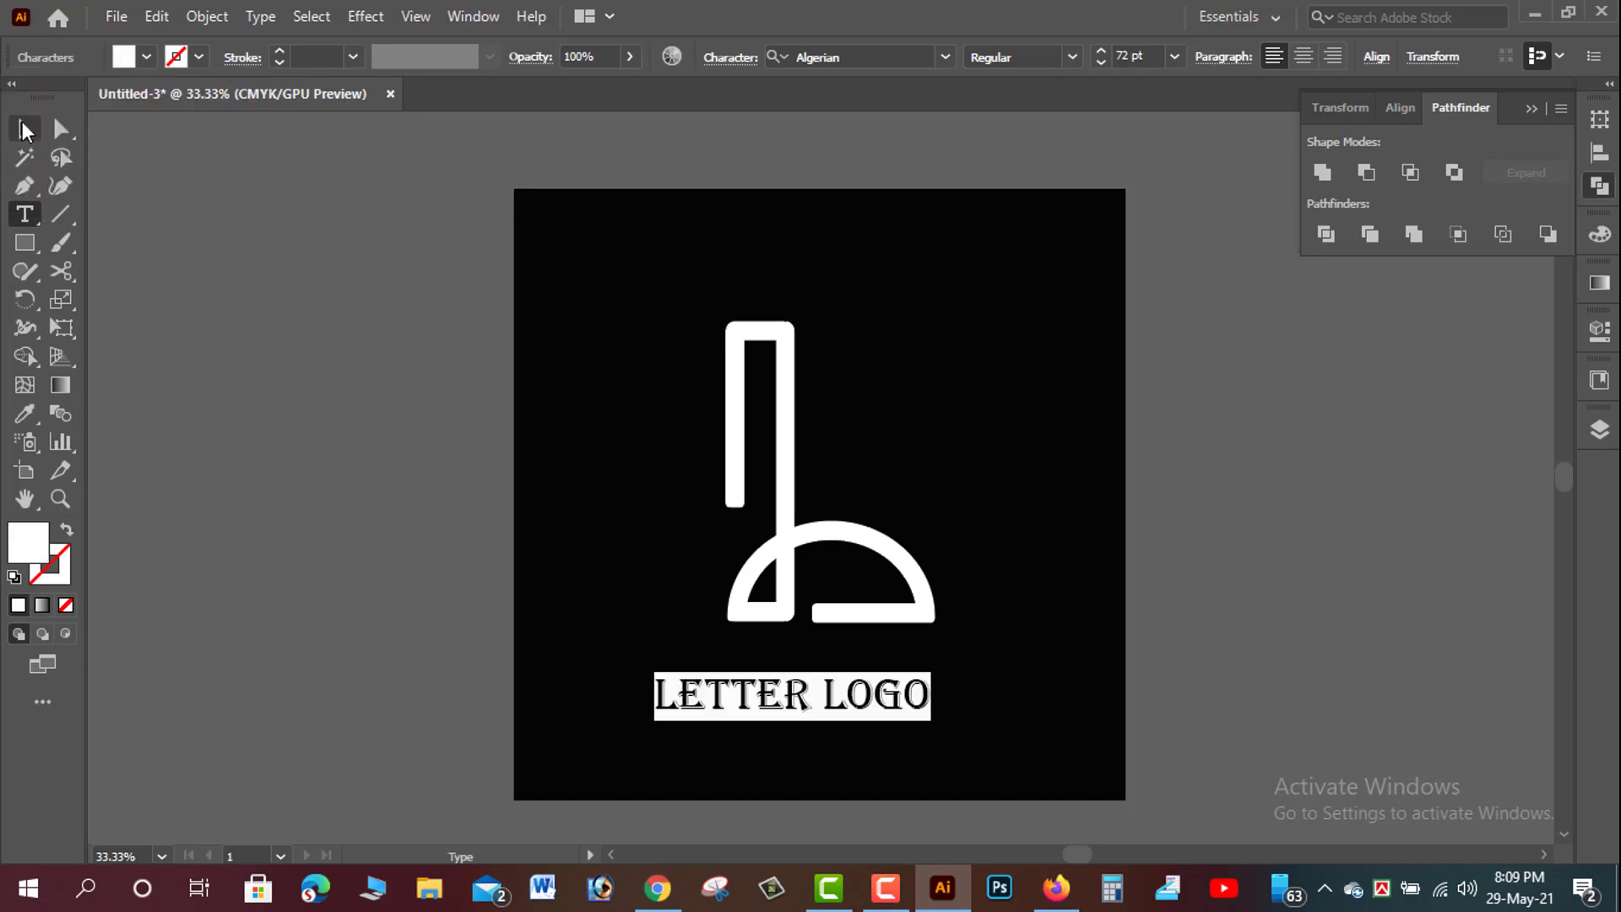
left_click(25, 131)
- Move the LETTER LOGO text up under the letter and centre them horizontally
left_click(258, 315)
mouse_move(721, 723)
left_mouse_down()
mouse_move(832, 682)
mouse_move(789, 695)
mouse_move(797, 667)
left_mouse_up()
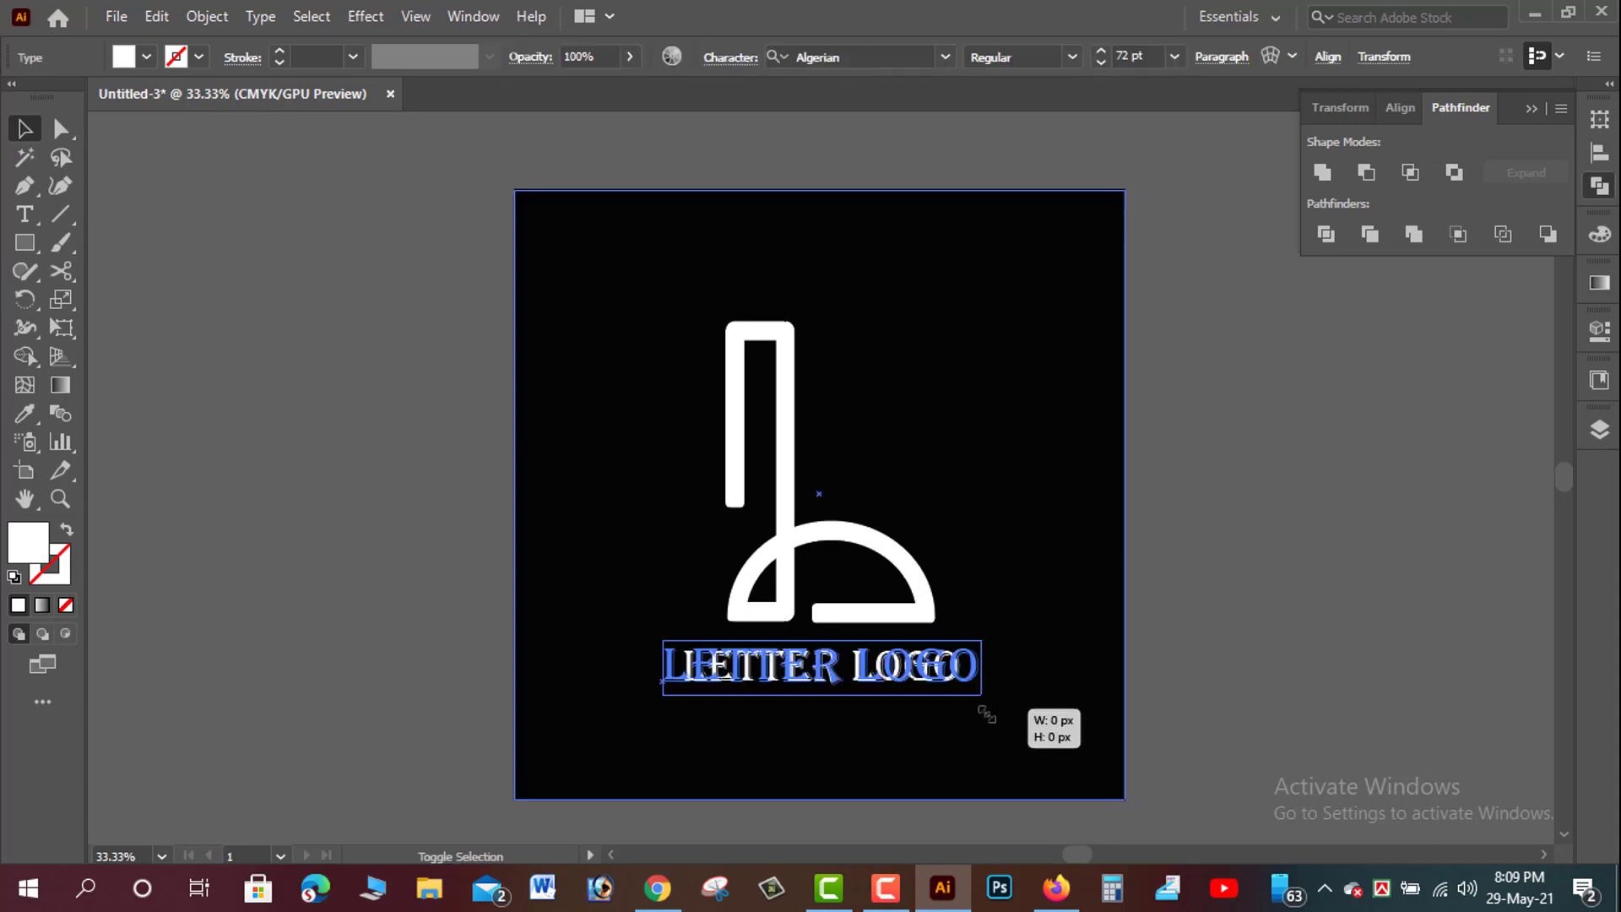
left_click_drag(986, 713, 861, 537)
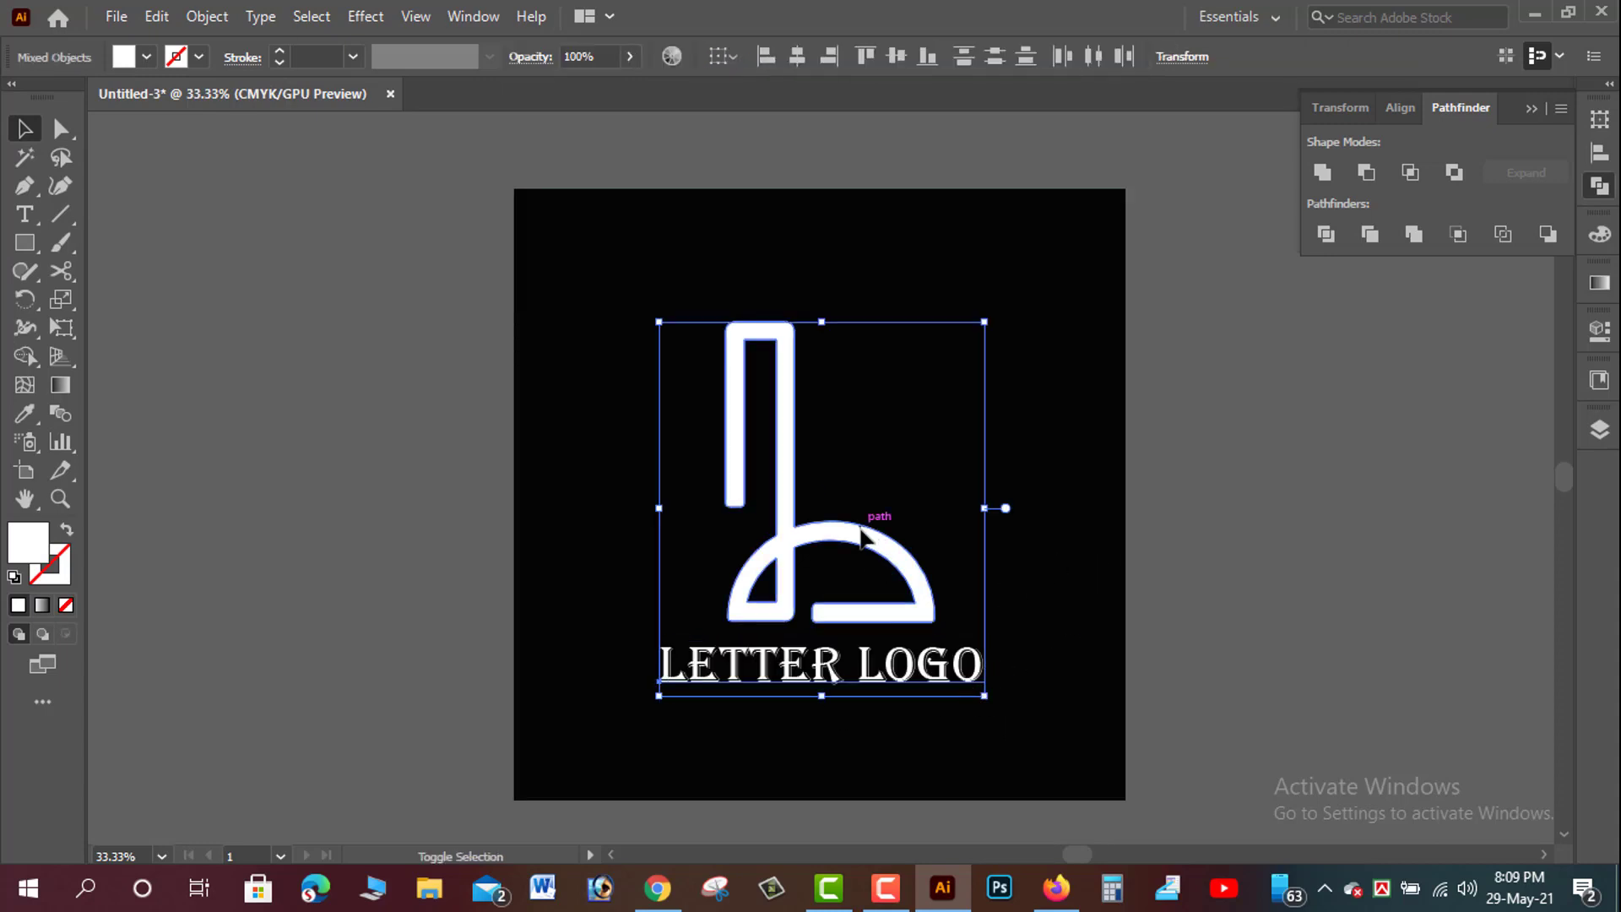
left_click(797, 55)
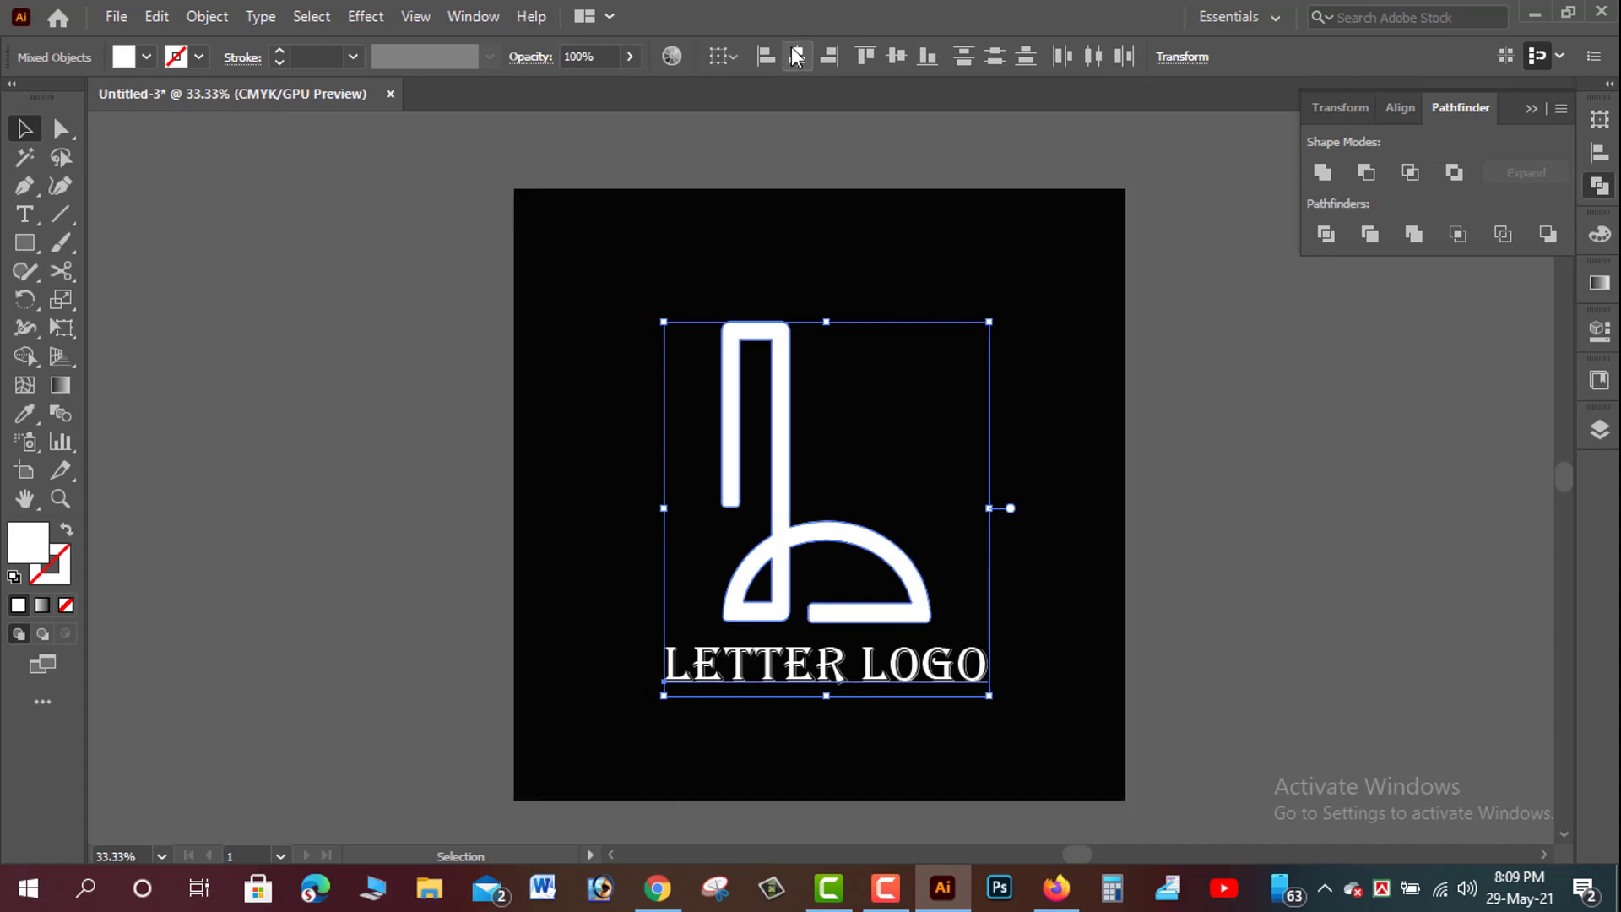
key("a")
key("v")
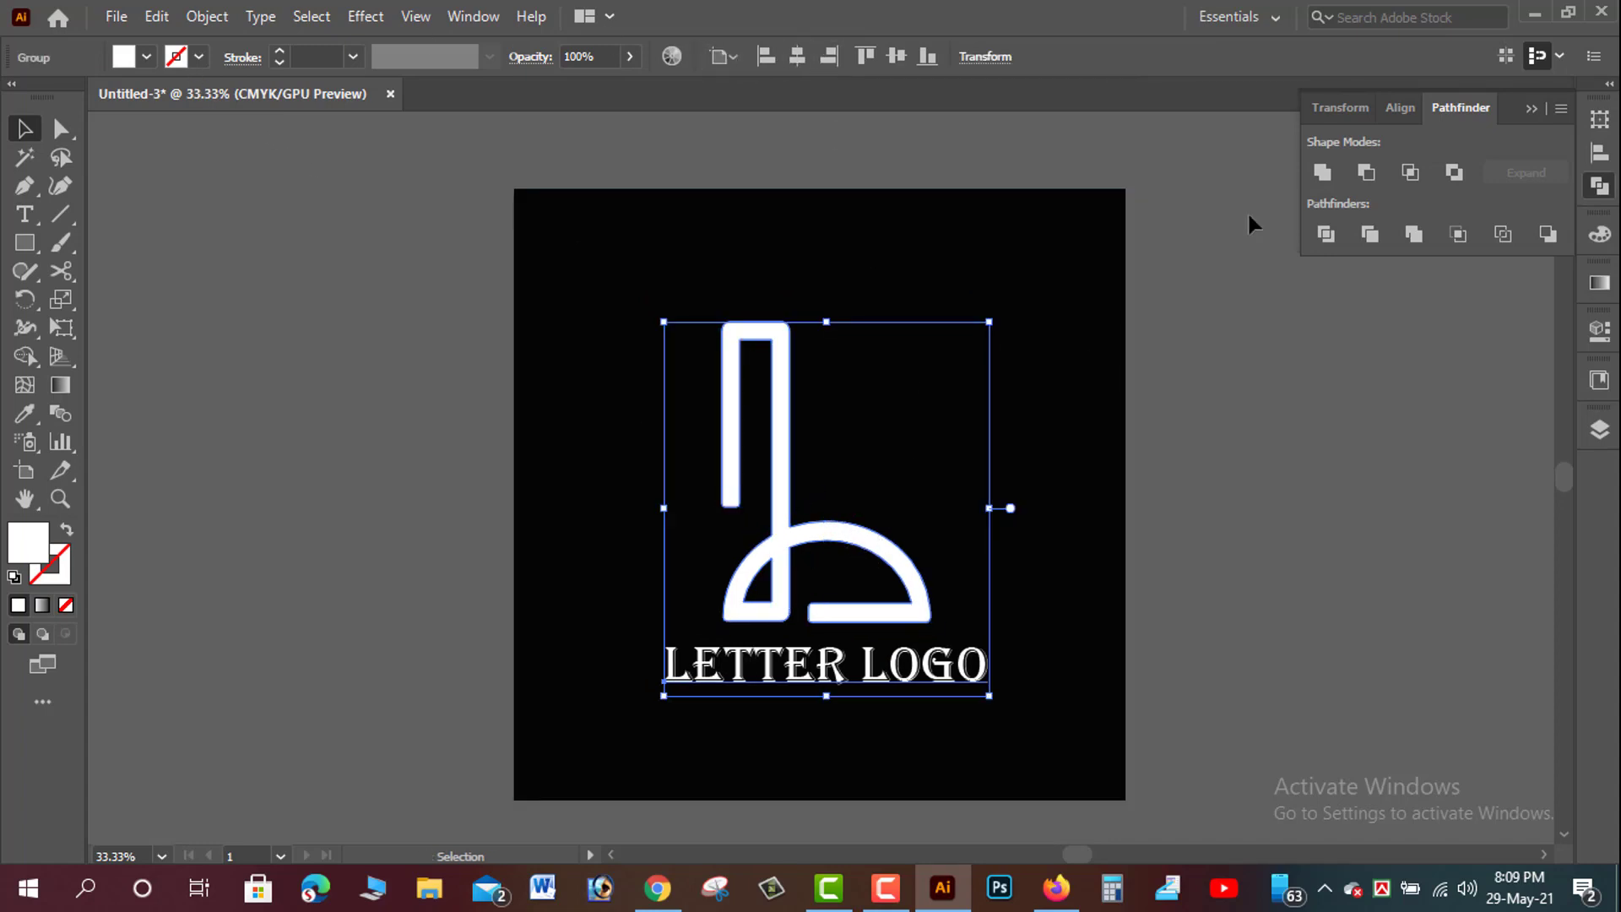
left_click(1248, 217)
- Centre the whole logo horizontally and vertically on the black square, then deselect
key("ctrl+a")
scroll(804, 724, "down", 1)
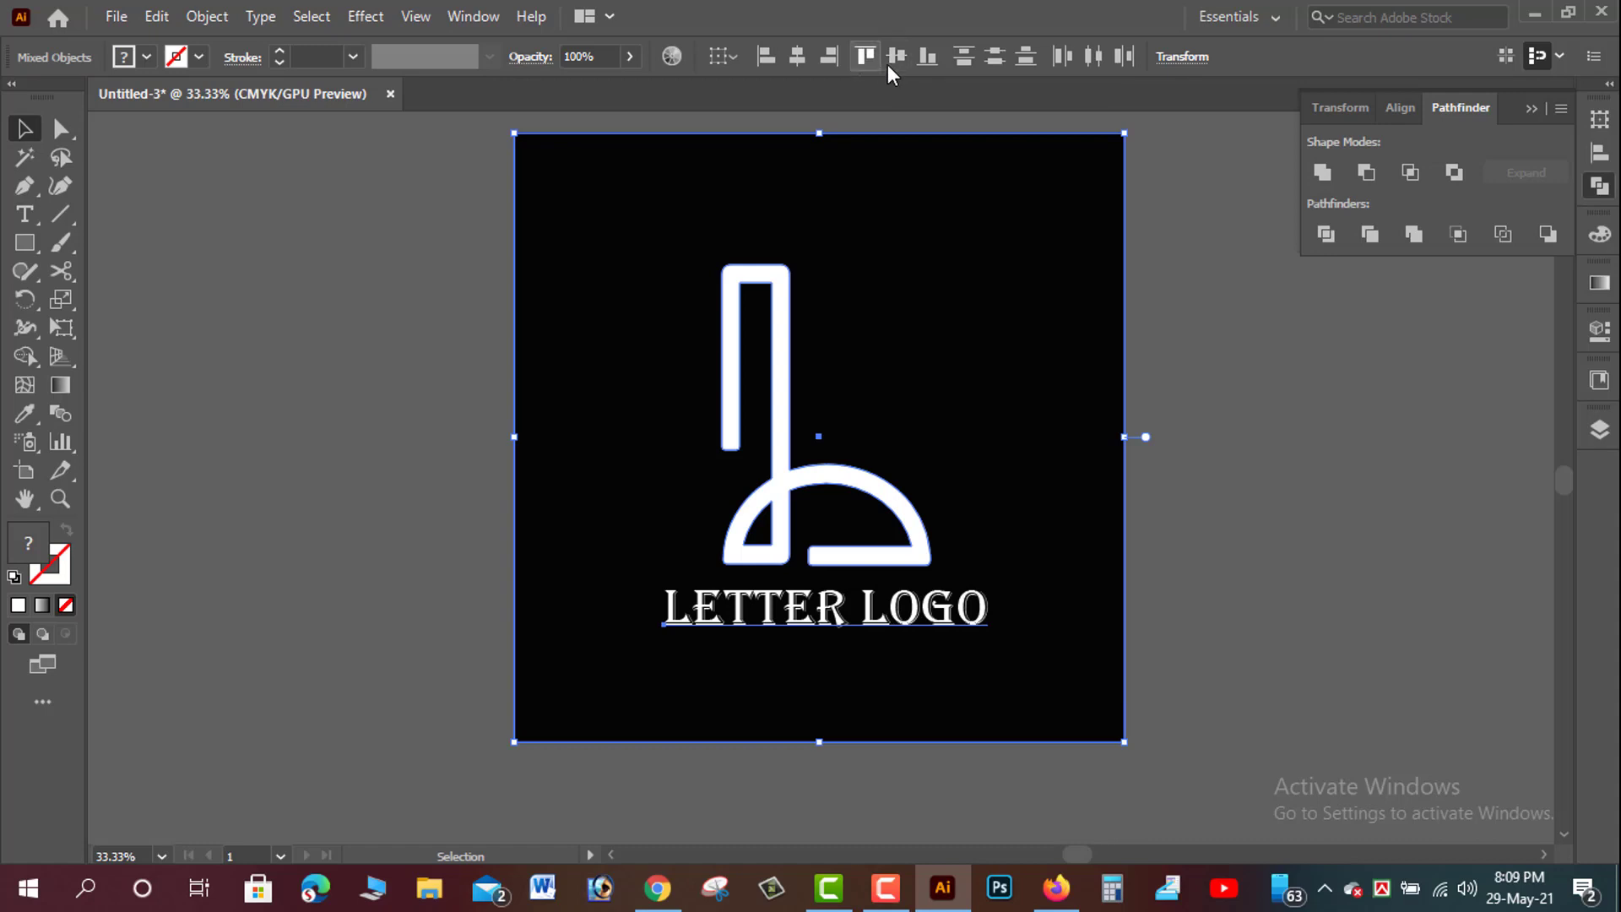
left_click(802, 58)
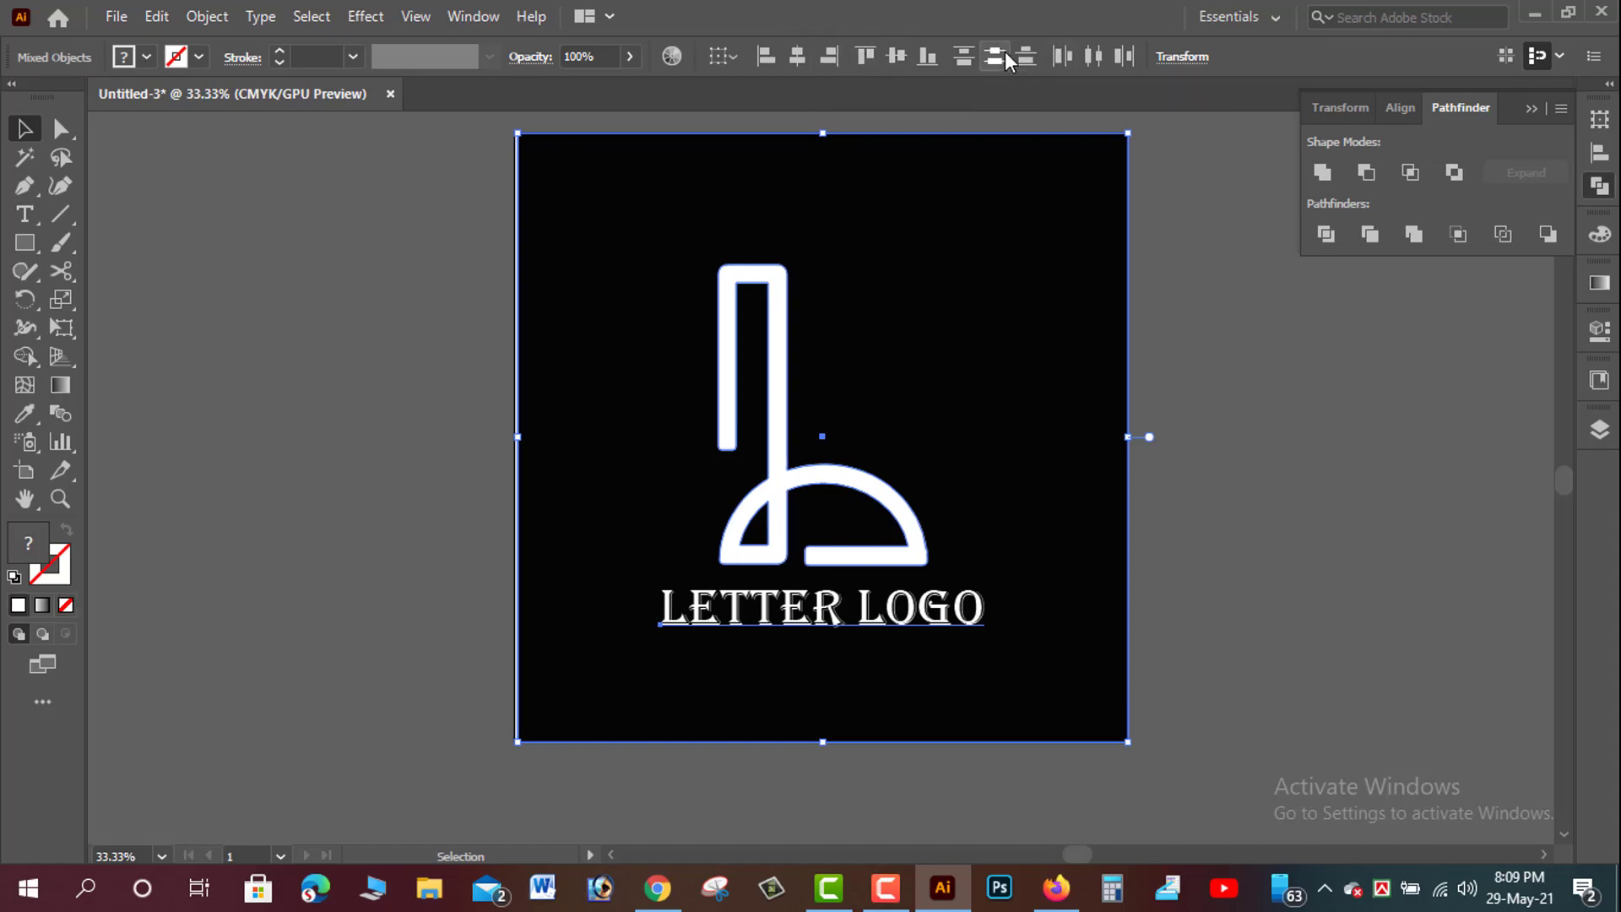
left_click(884, 54)
left_click(1193, 348)
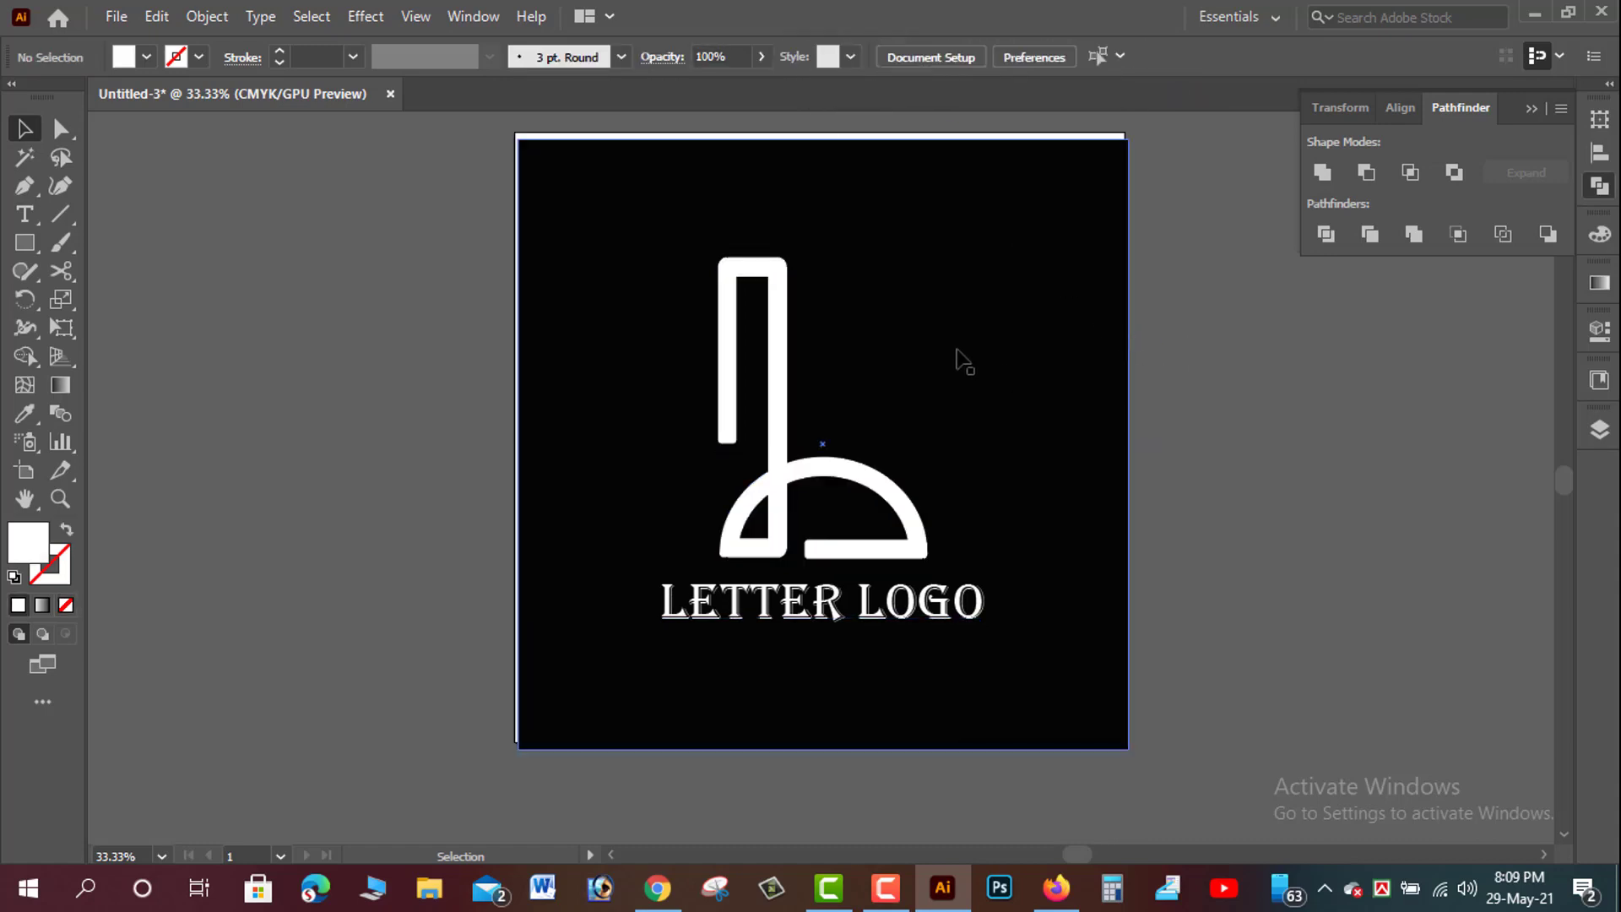
left_click_drag(952, 341, 951, 352)
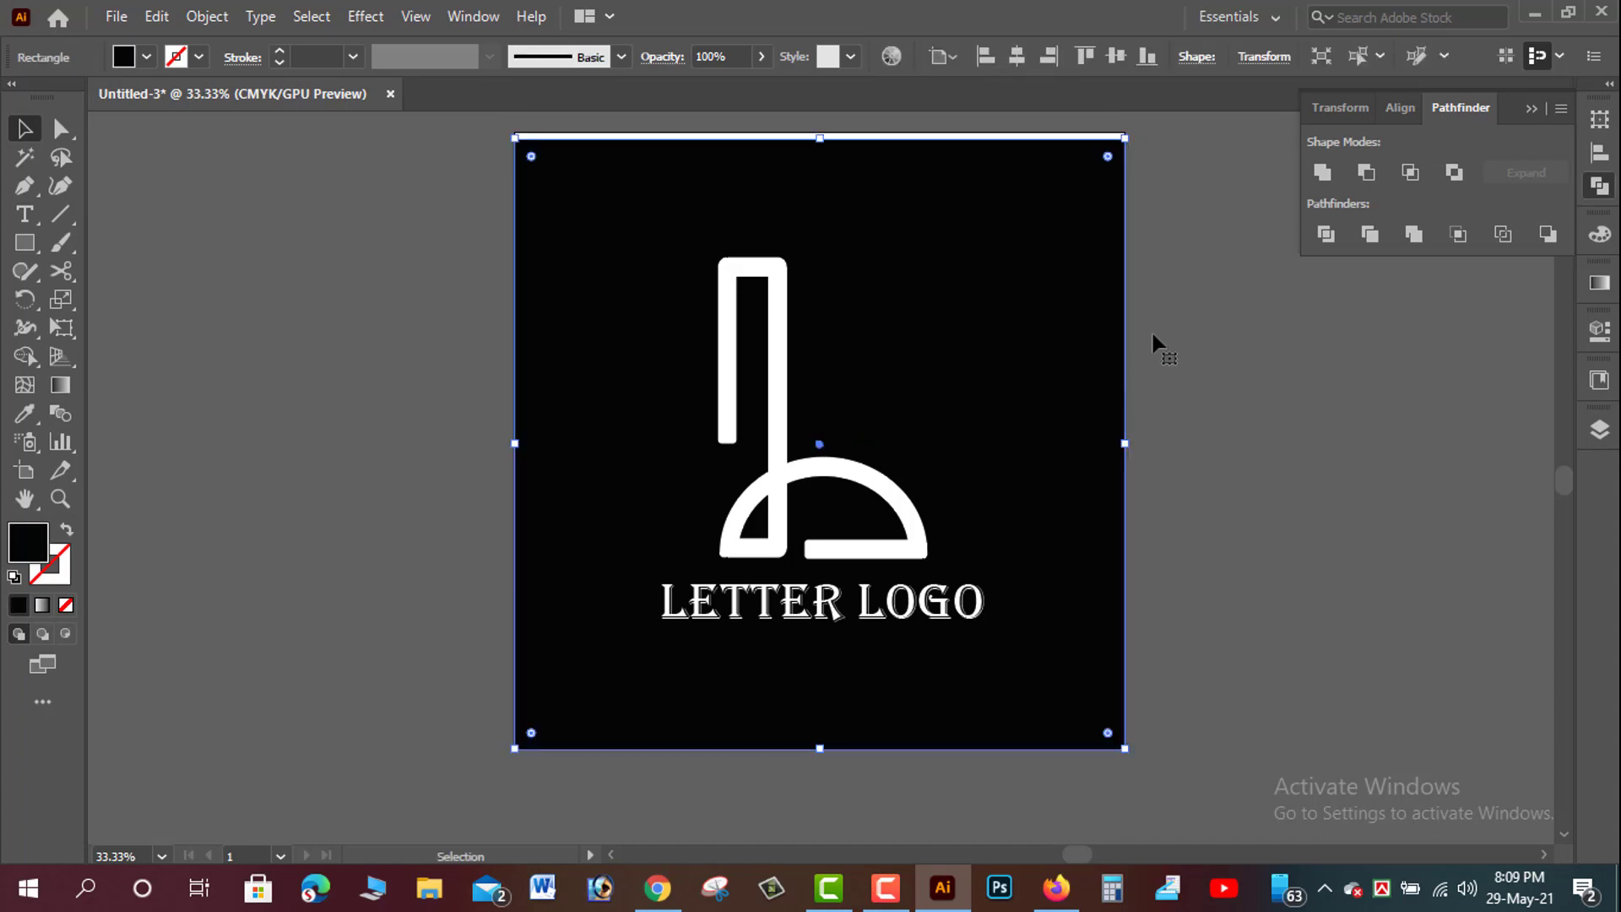
left_click(1153, 338)
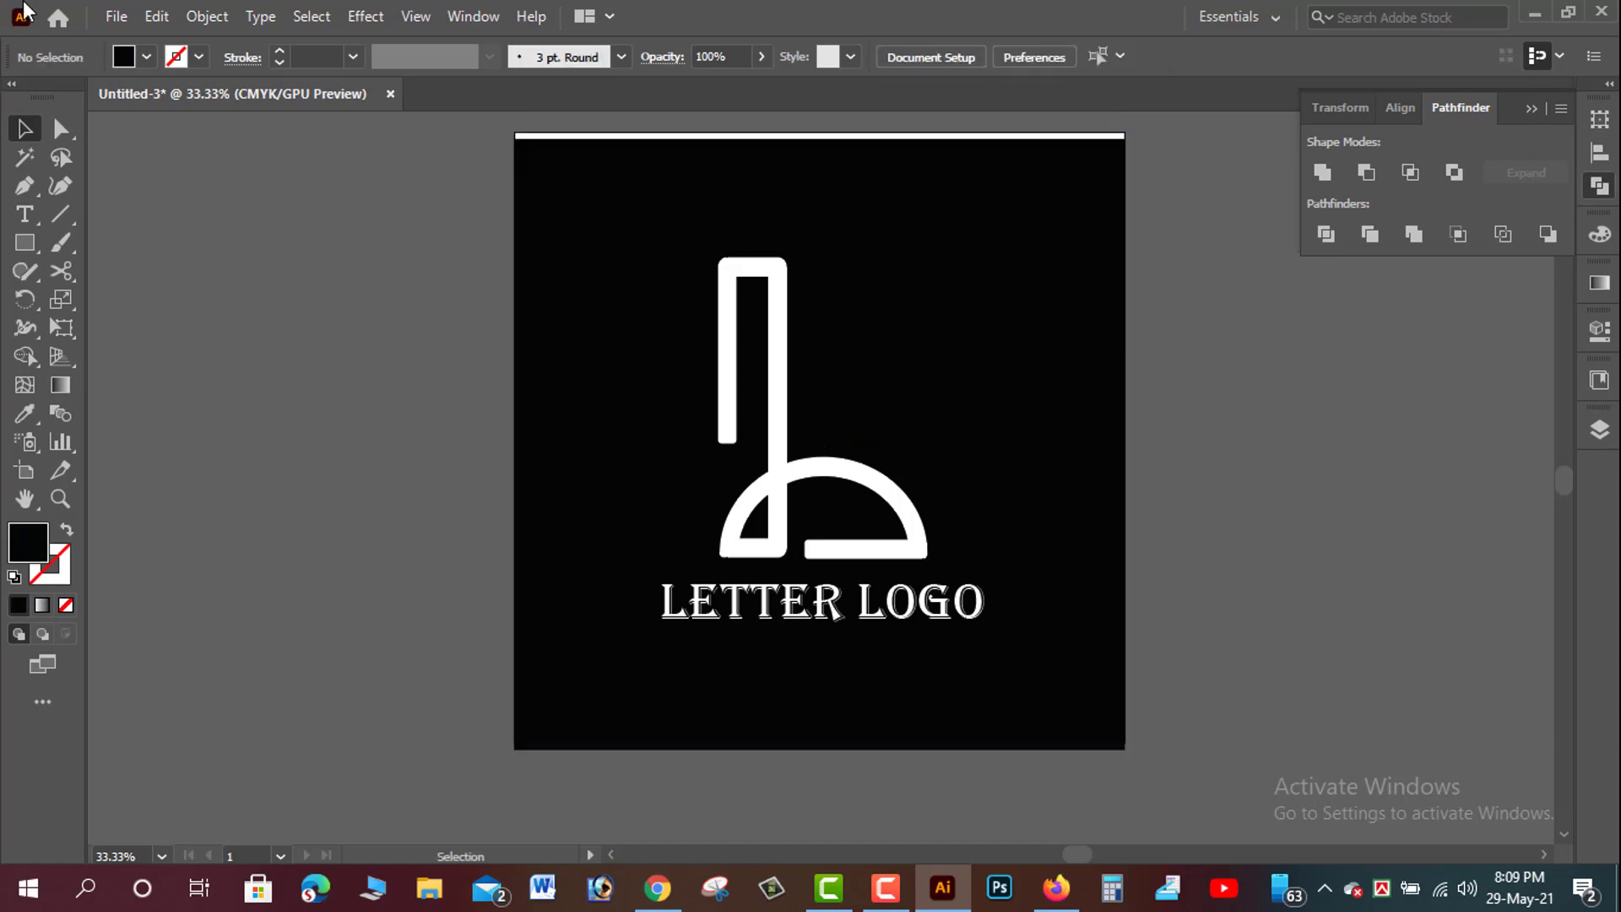
- Start Save As and create a new 'Letter Logo' folder on the Desktop
left_click(124, 20)
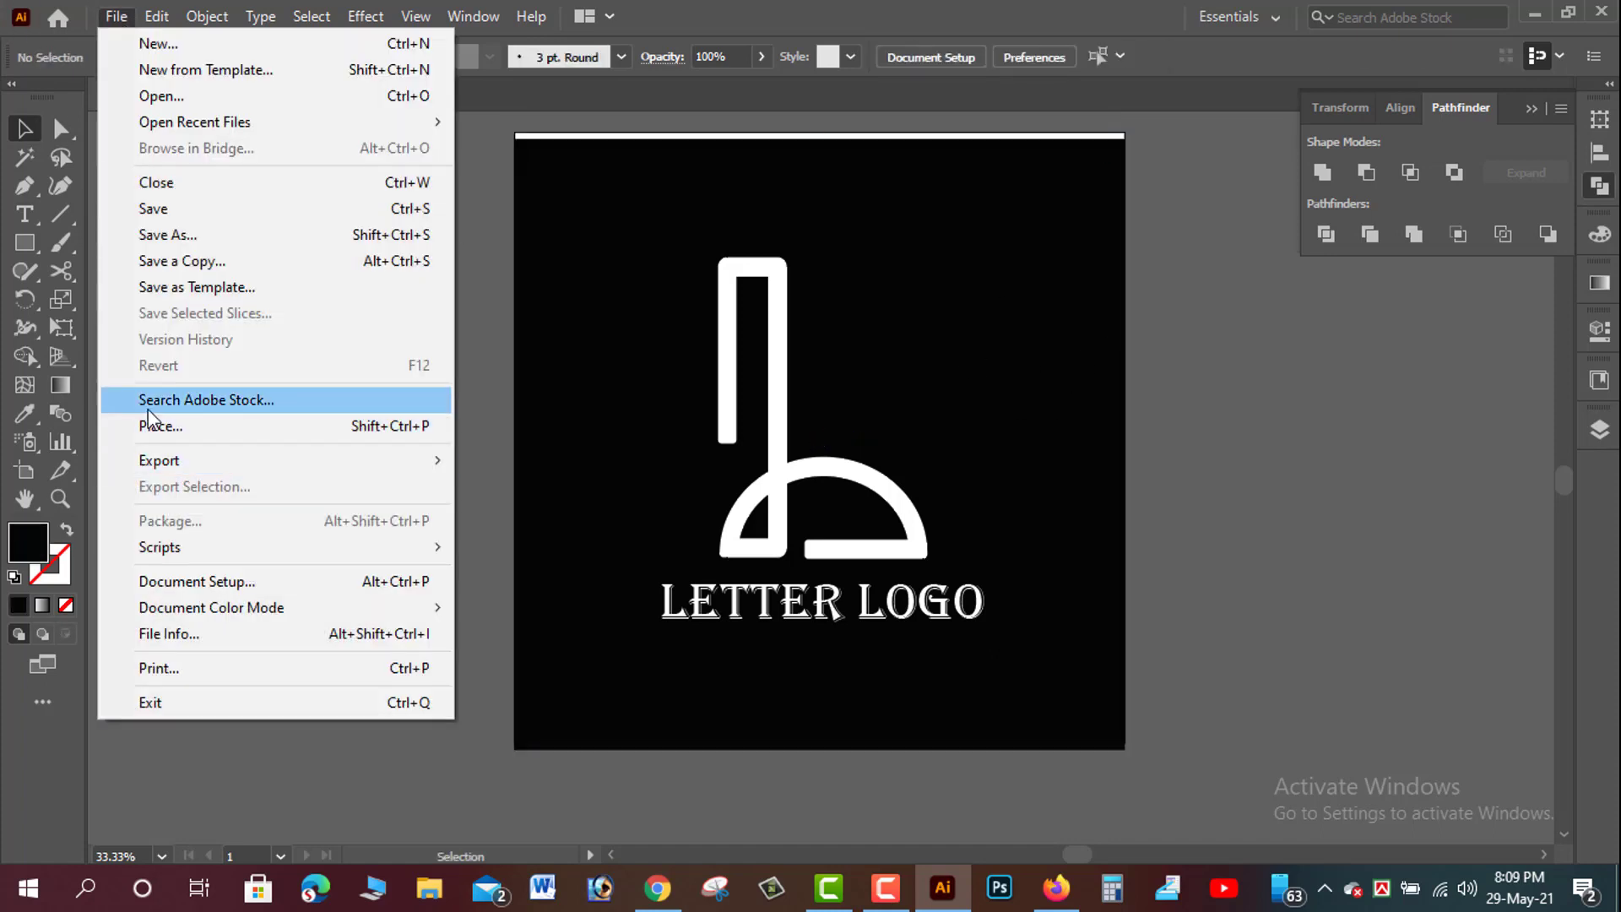
left_click(189, 207)
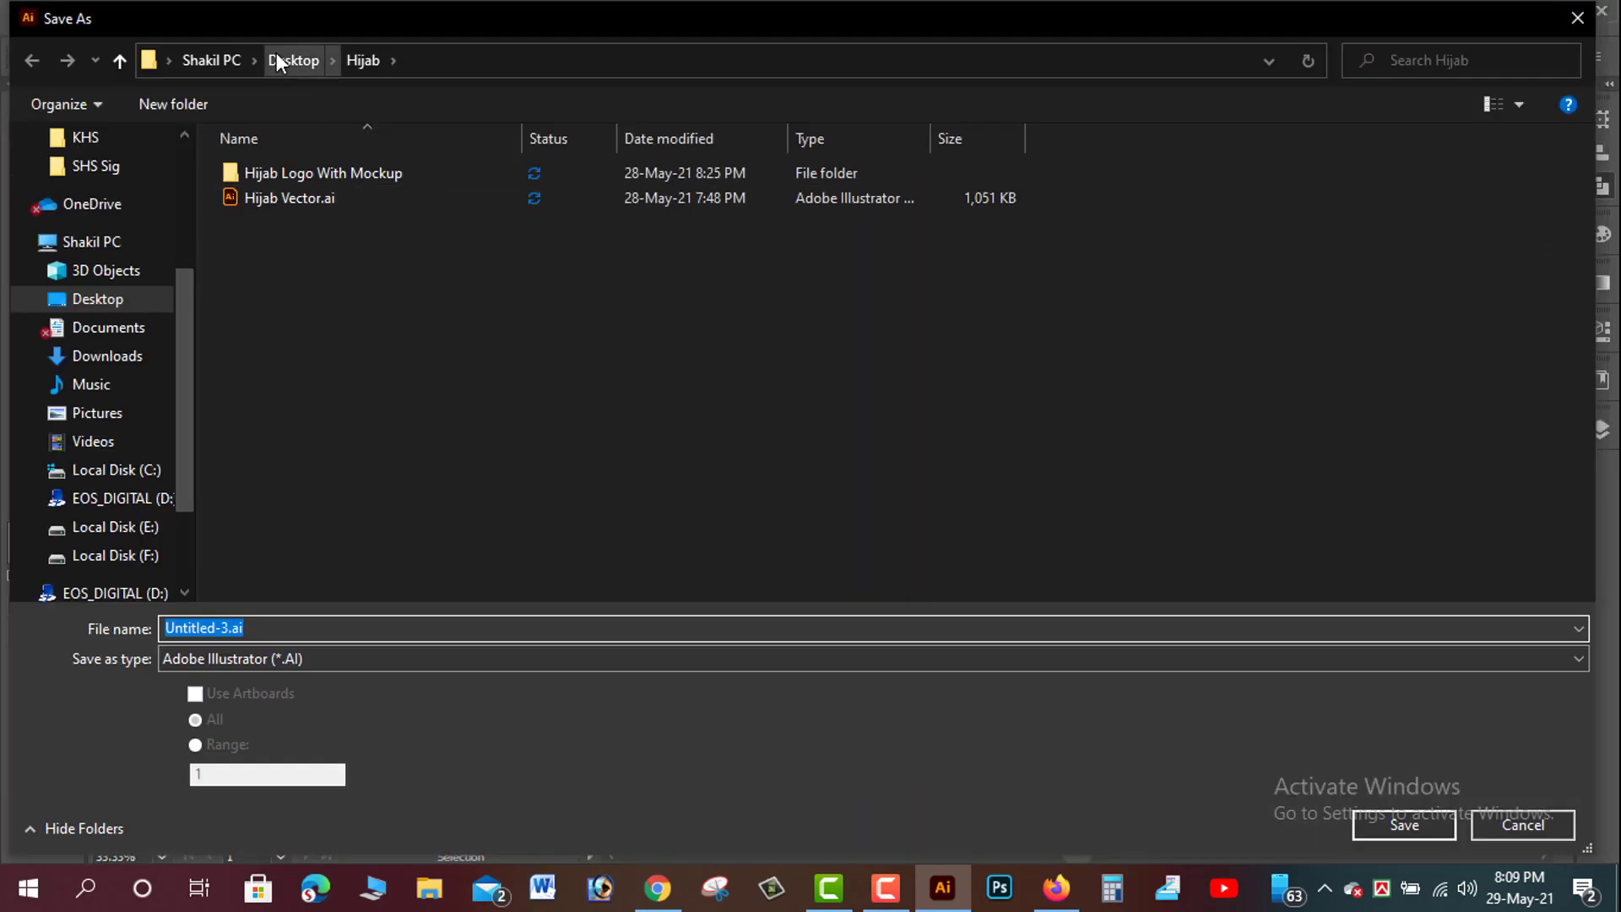
left_click(199, 106)
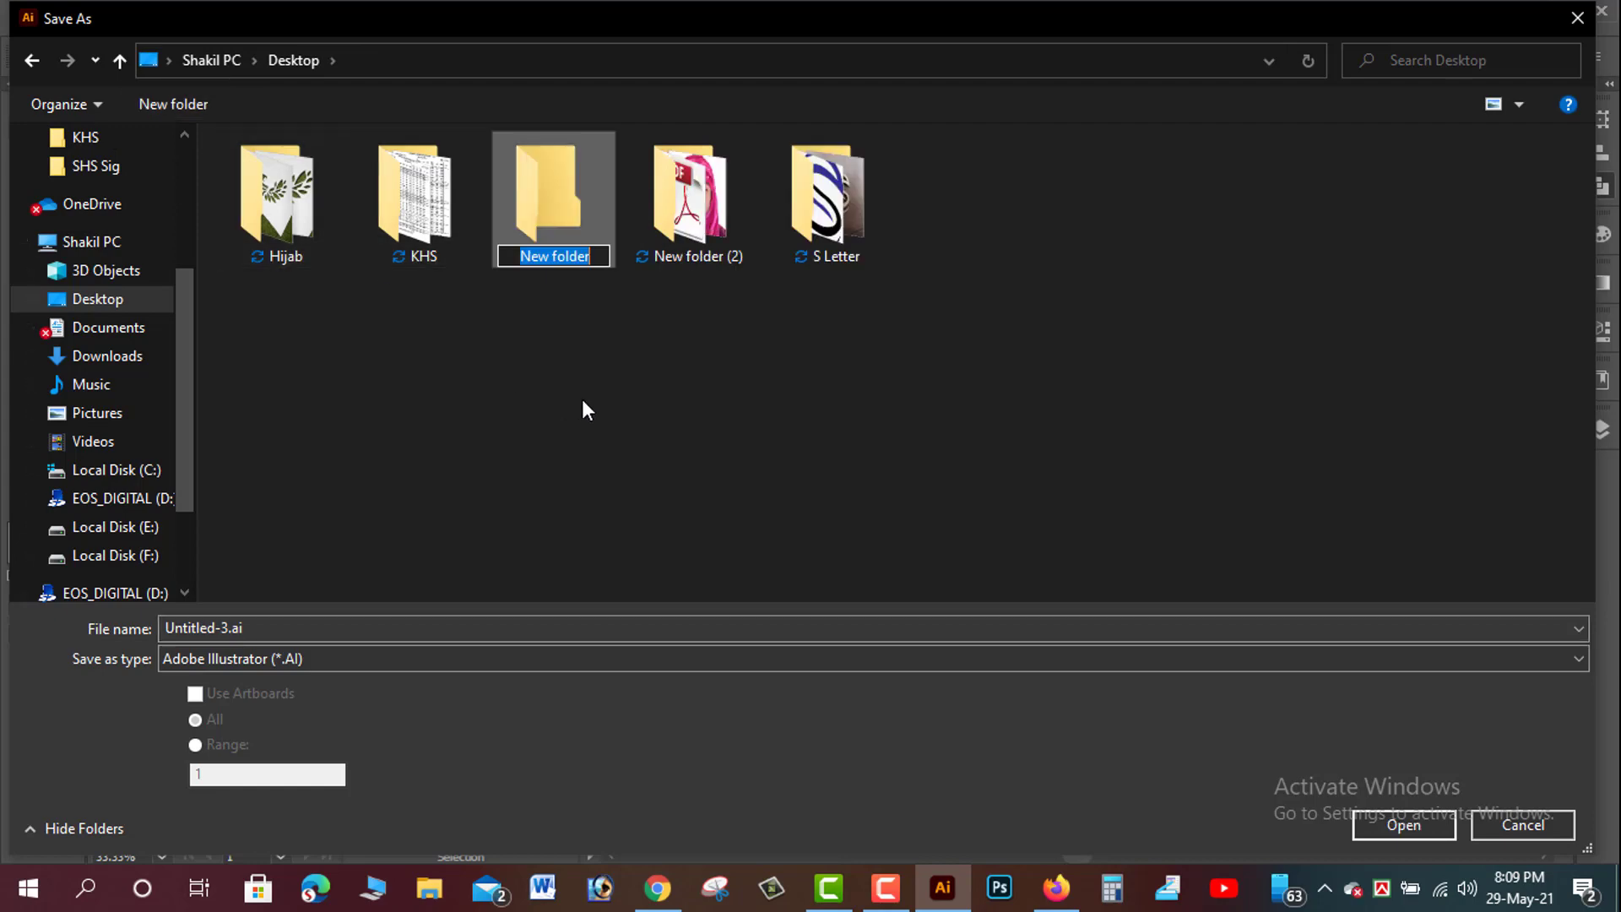
type("Let")
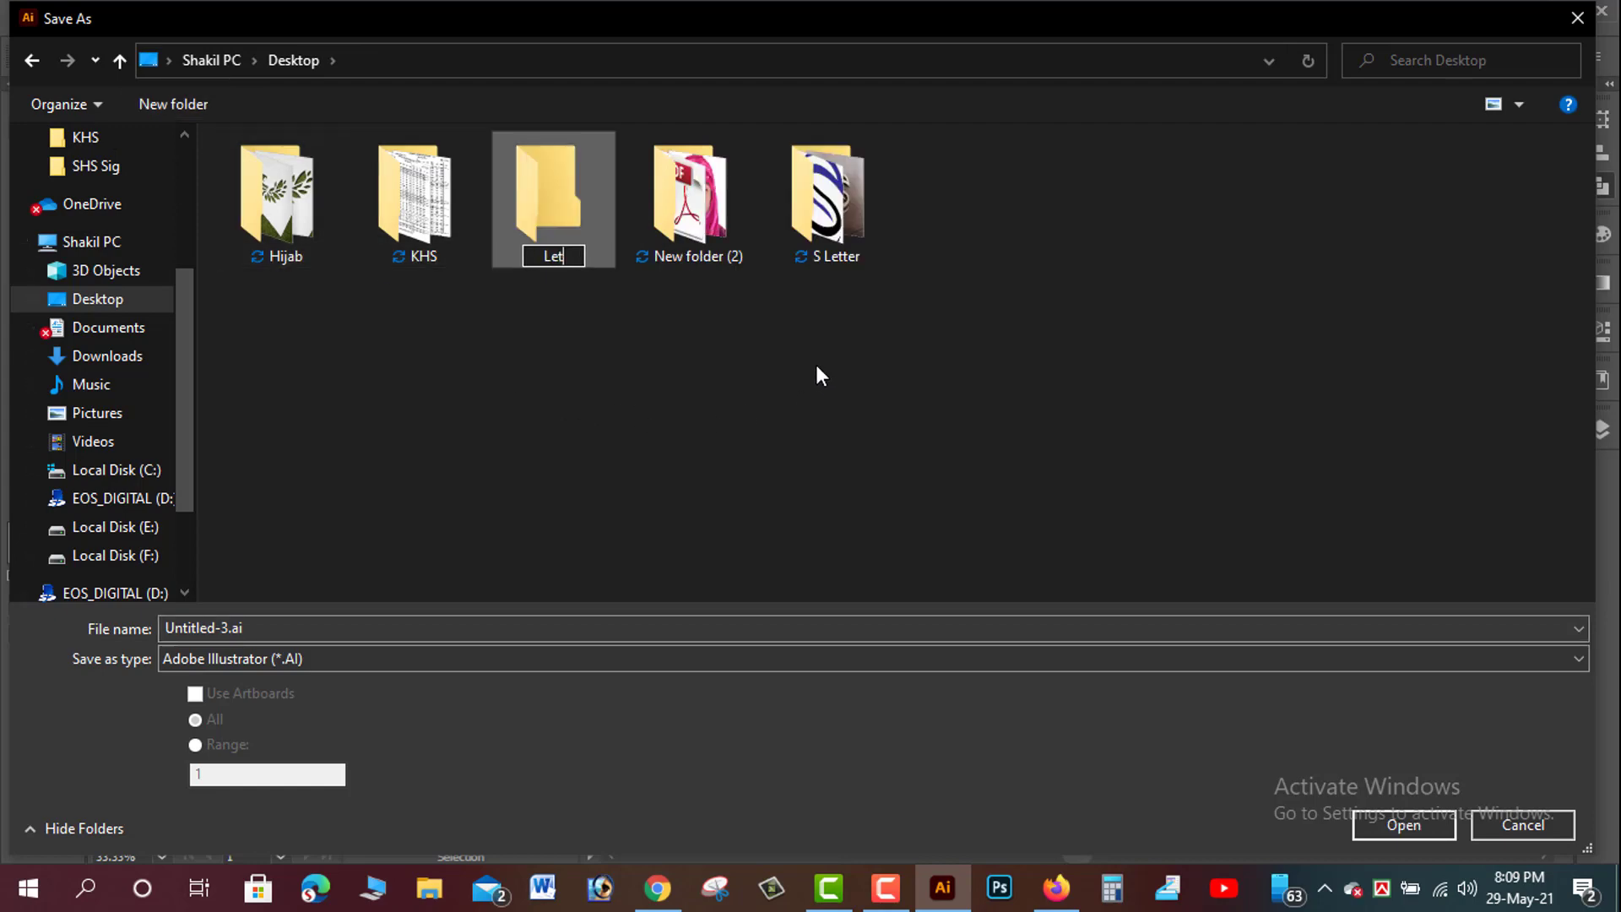
type("ter Logo")
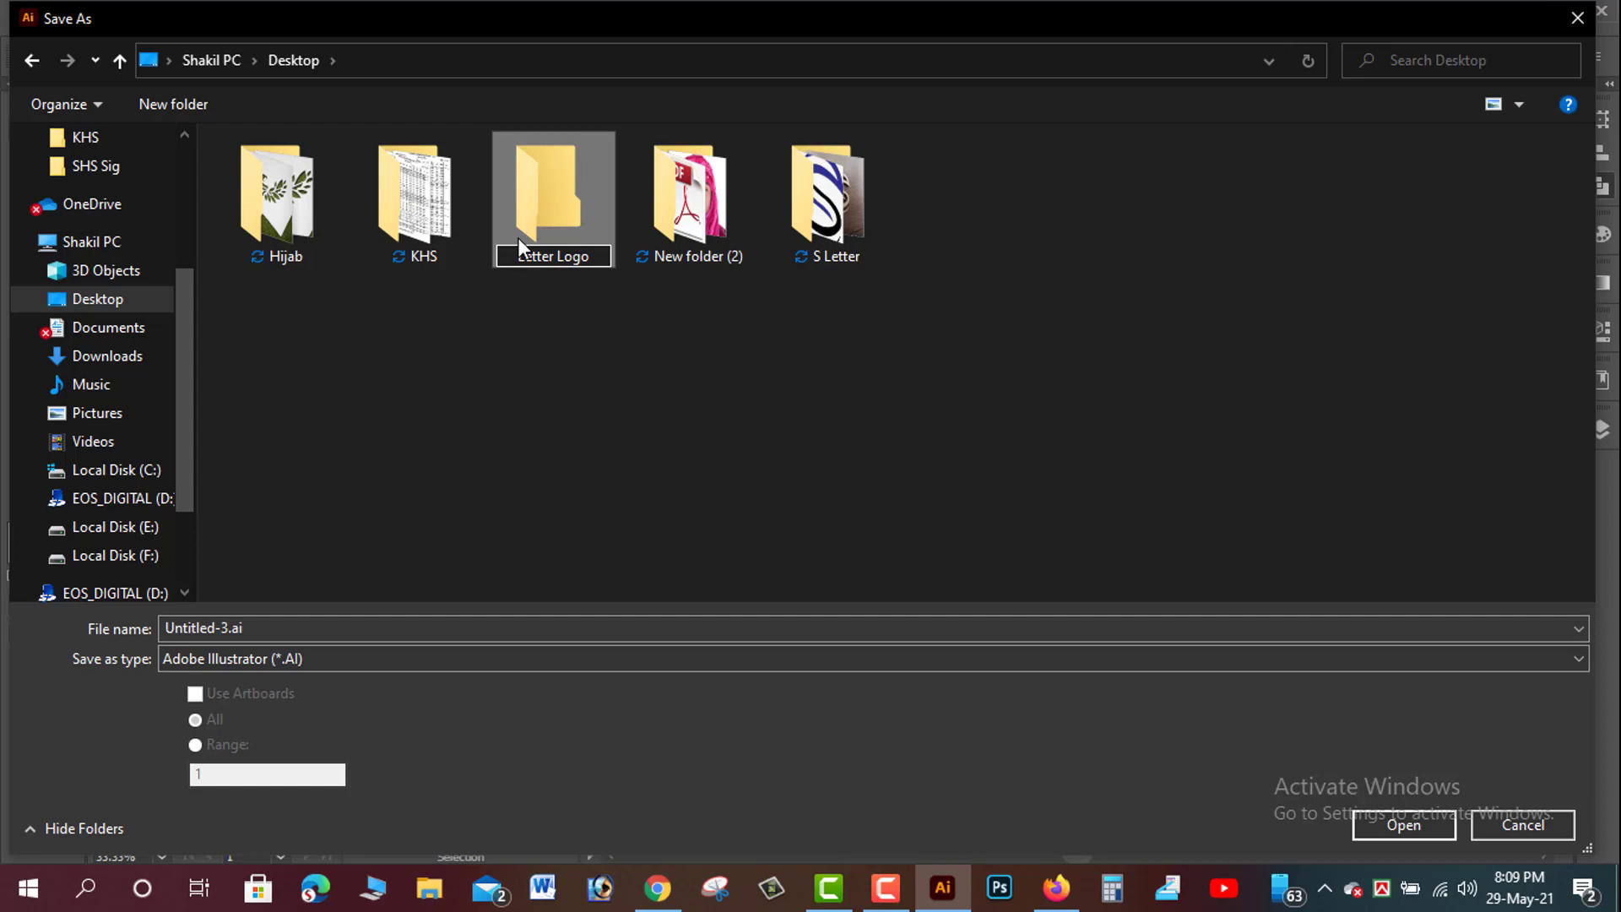
key("Return")
- Save the file as Logo.ai inside the Letter Logo folder, accepting the Illustrator options
double_click(537, 194)
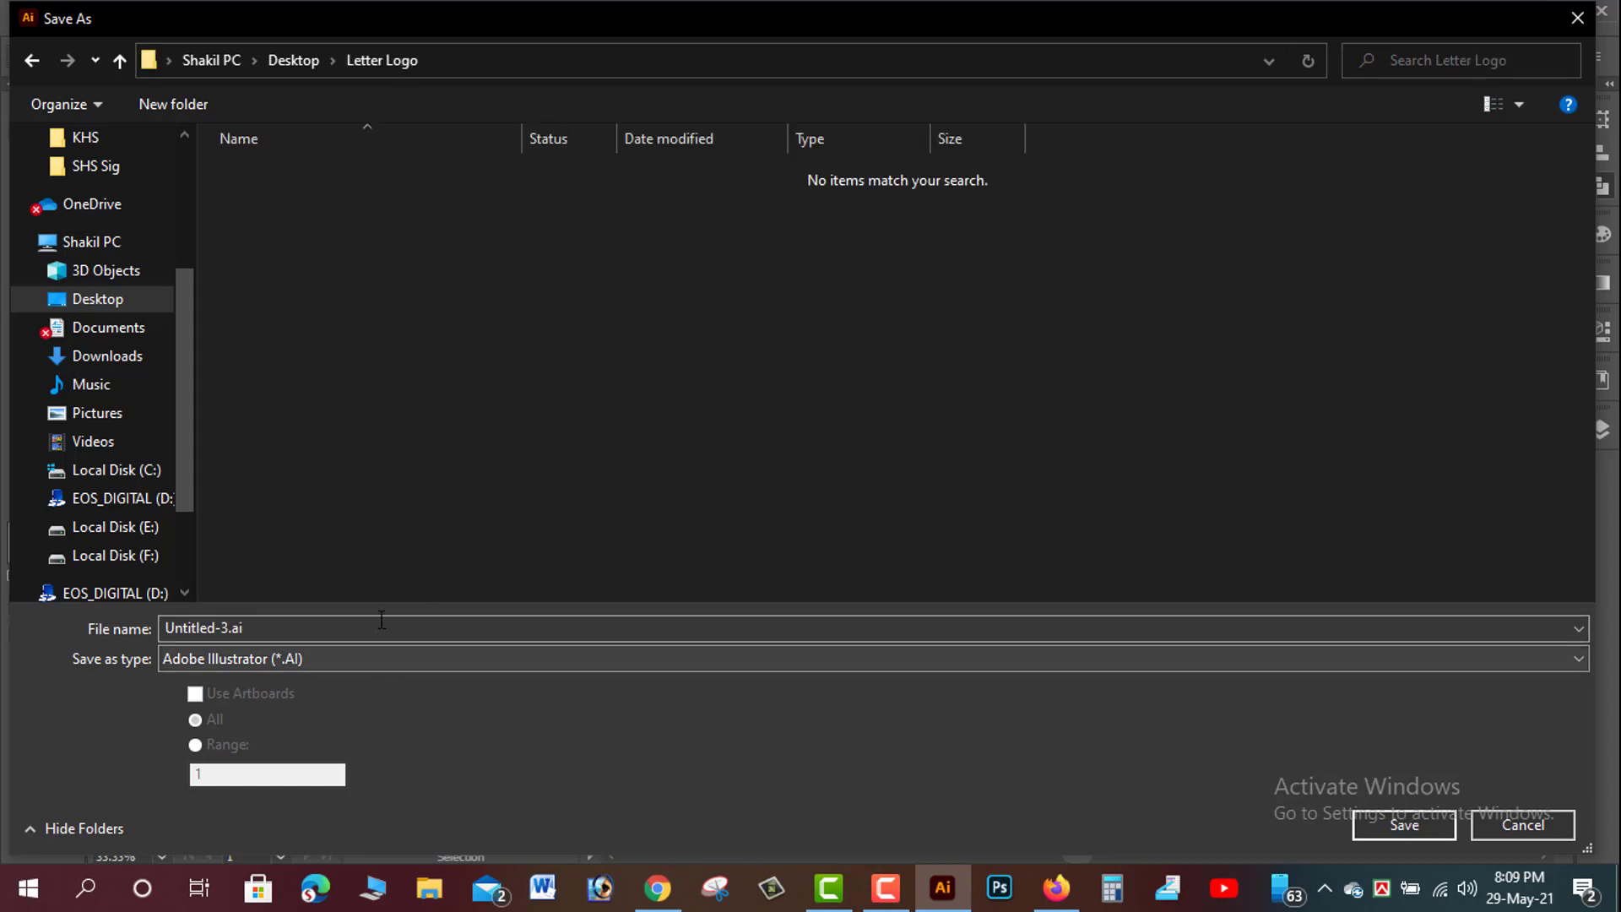
type("Logo")
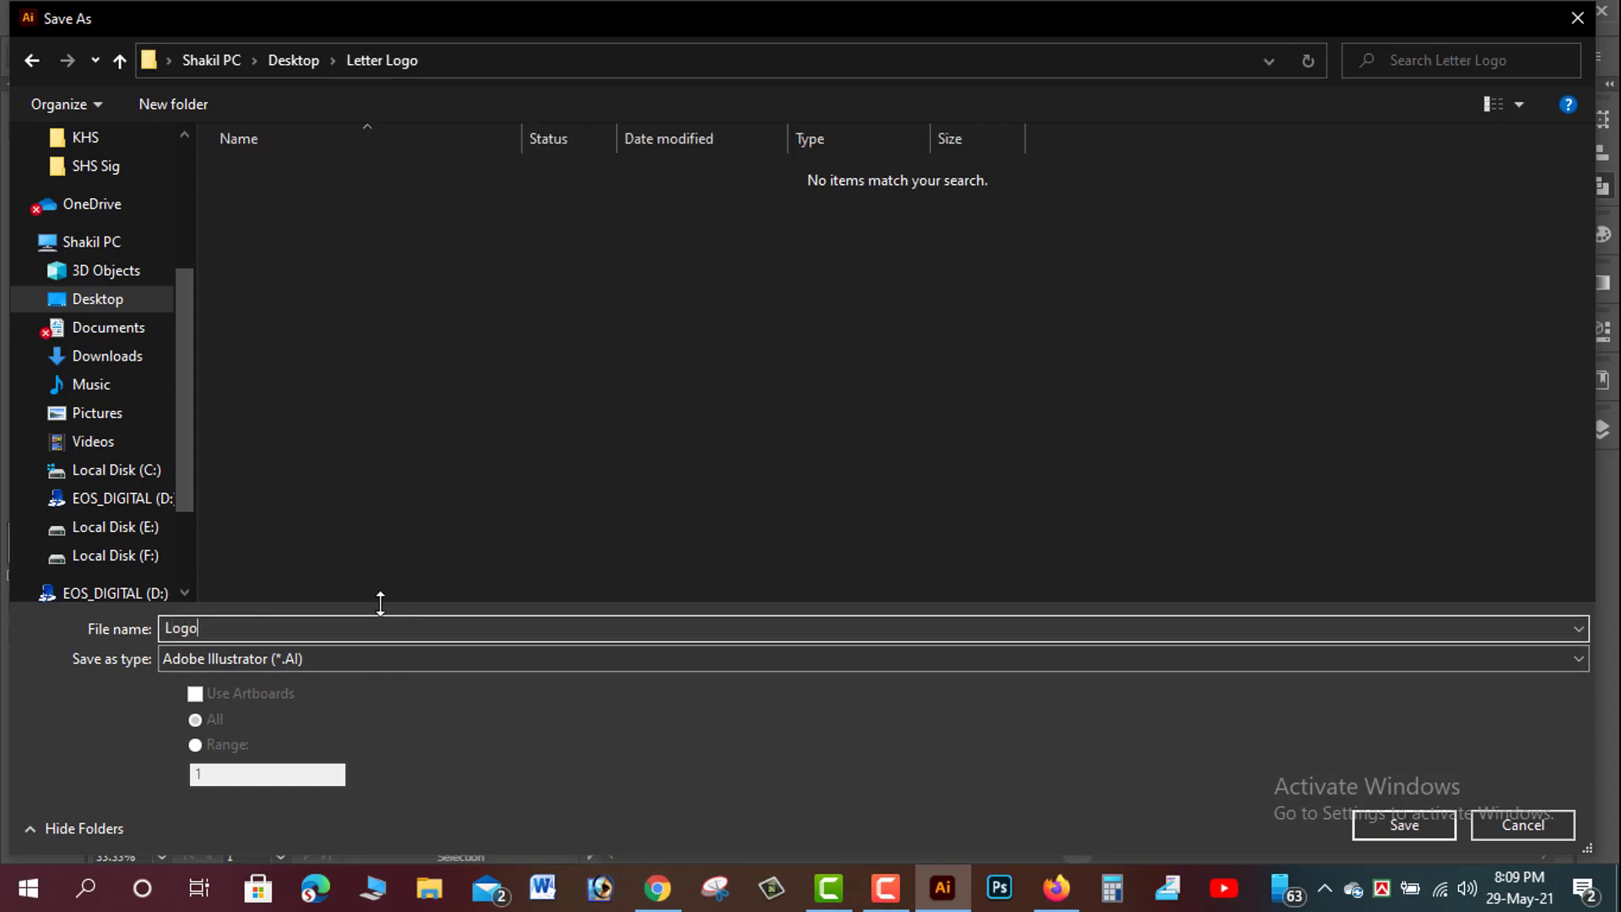
key("Tab")
key("Return")
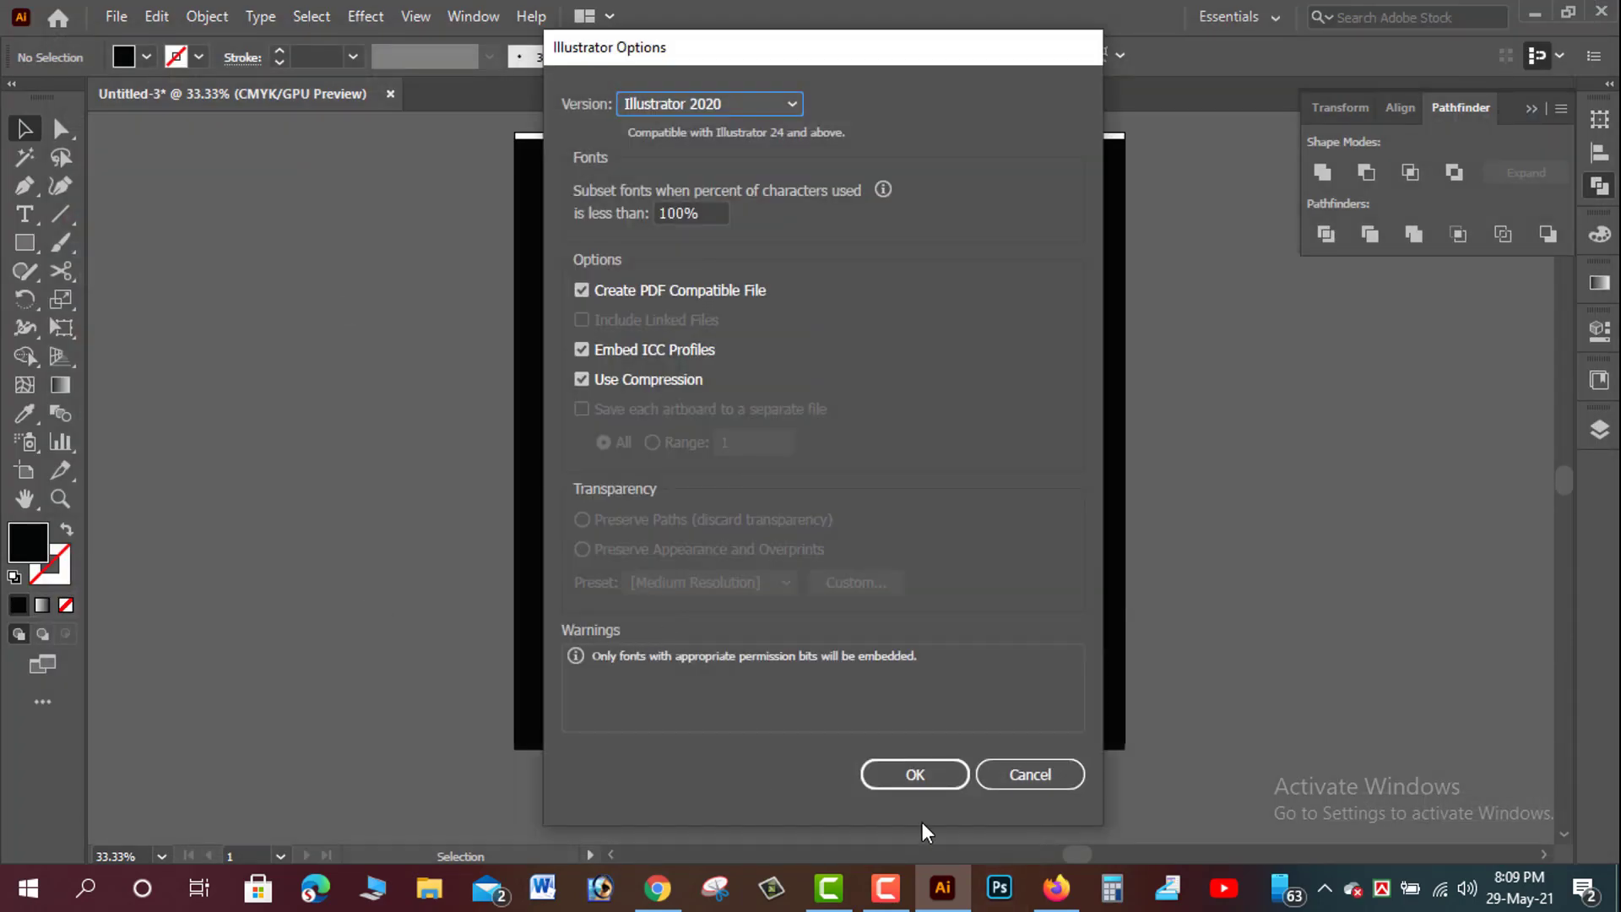
left_click(914, 780)
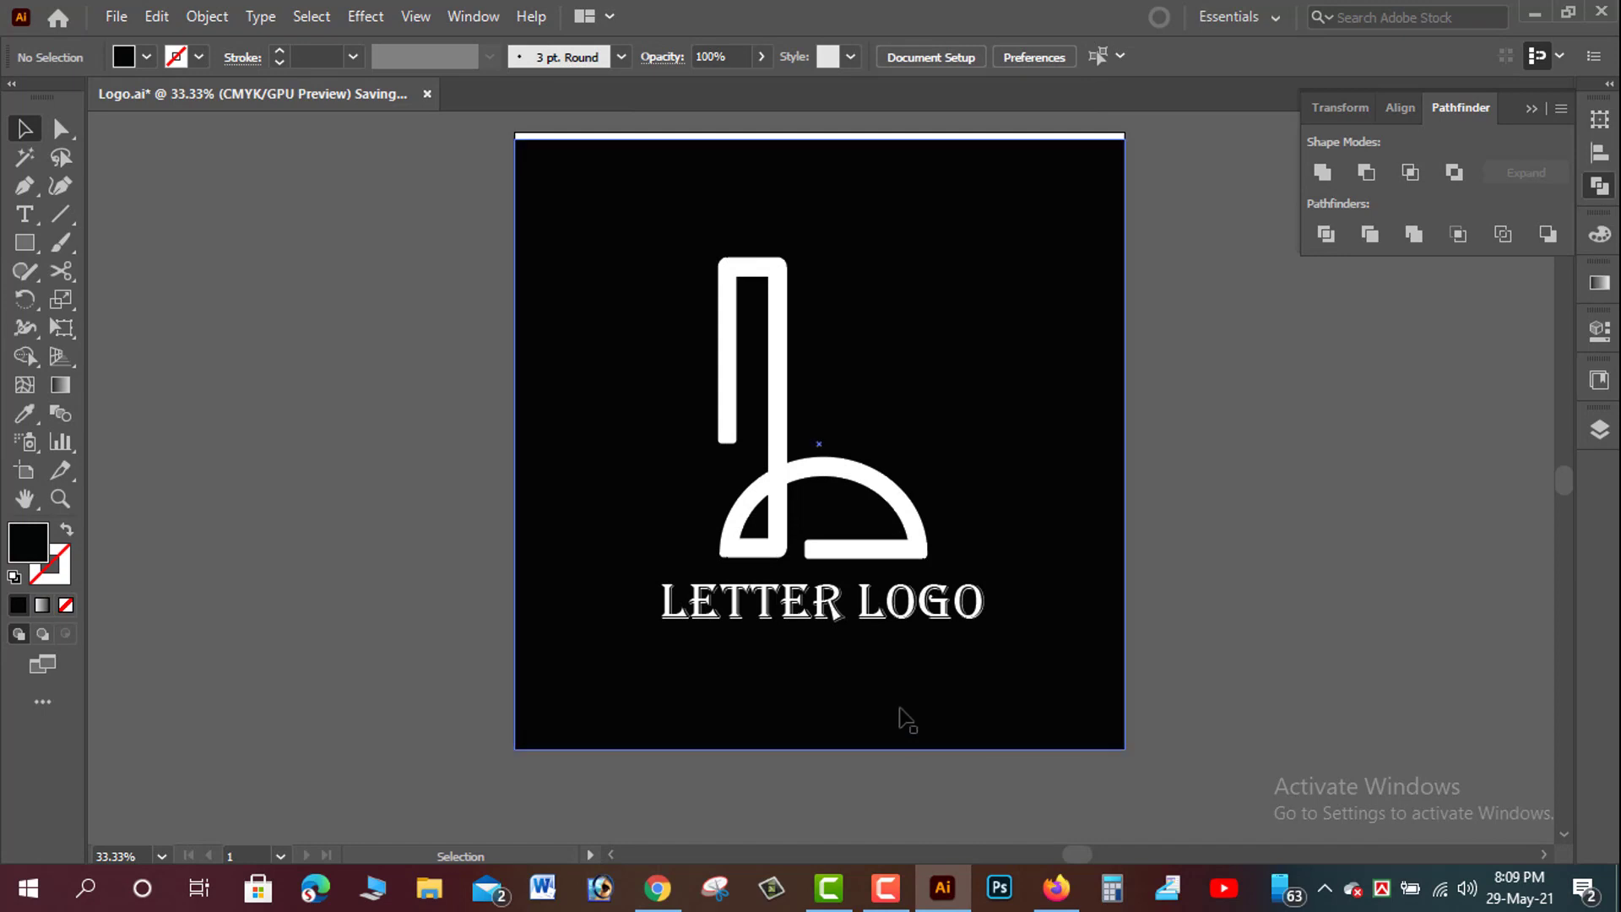
- Export the artwork as PNG to Logo.png in Letter Logo at High (300 ppi) resolution
left_click(127, 12)
mouse_move(160, 460)
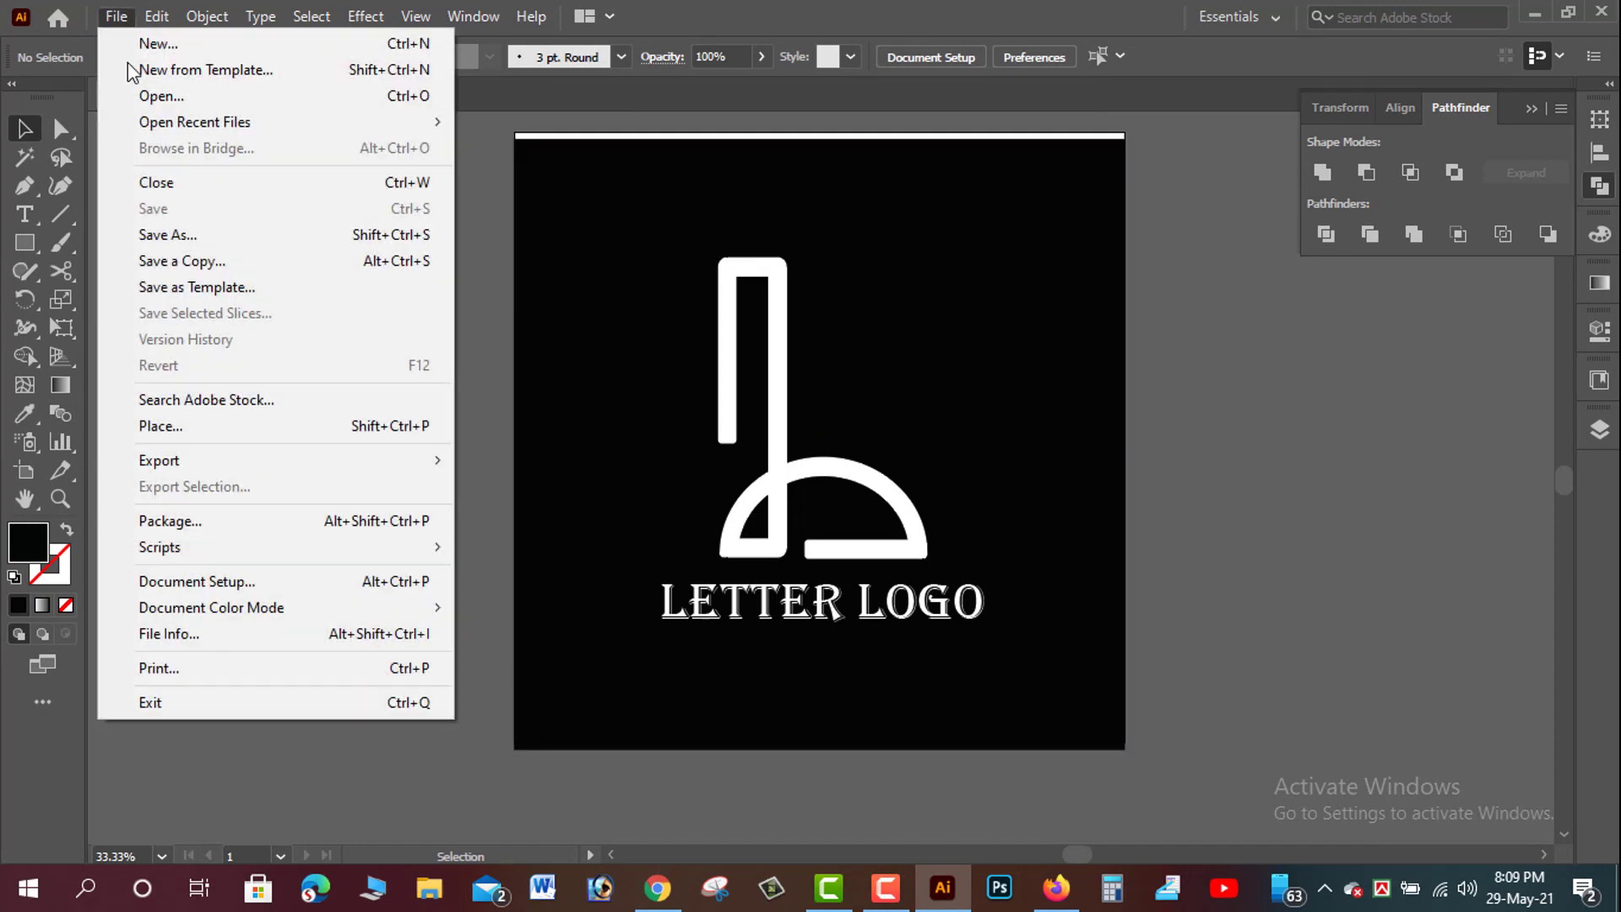
left_click(651, 487)
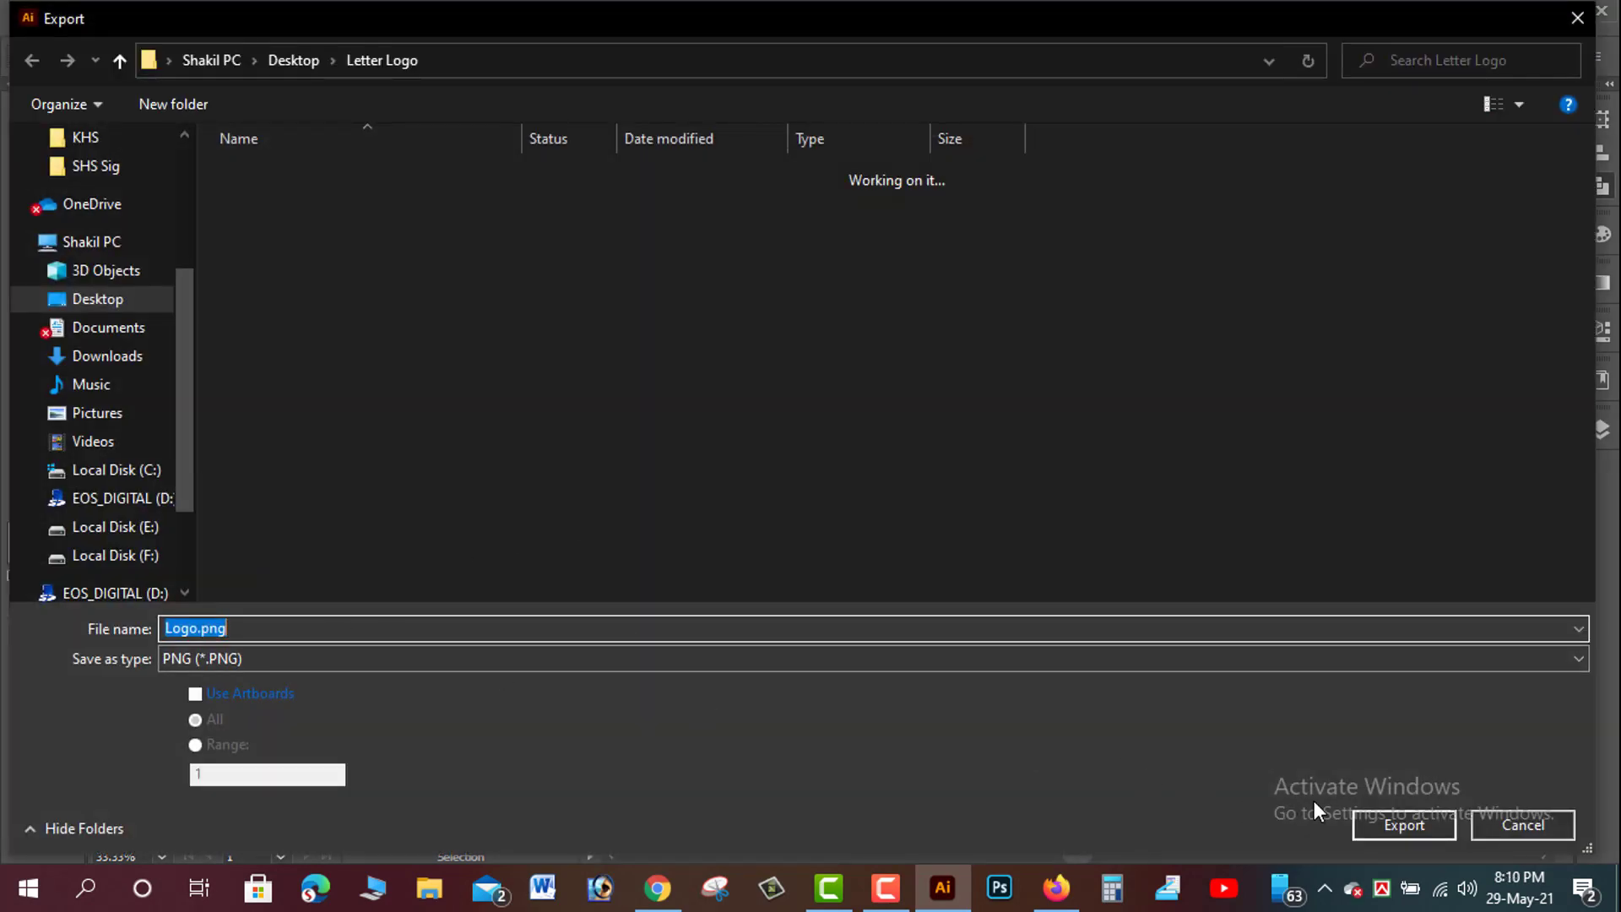
left_click(1386, 819)
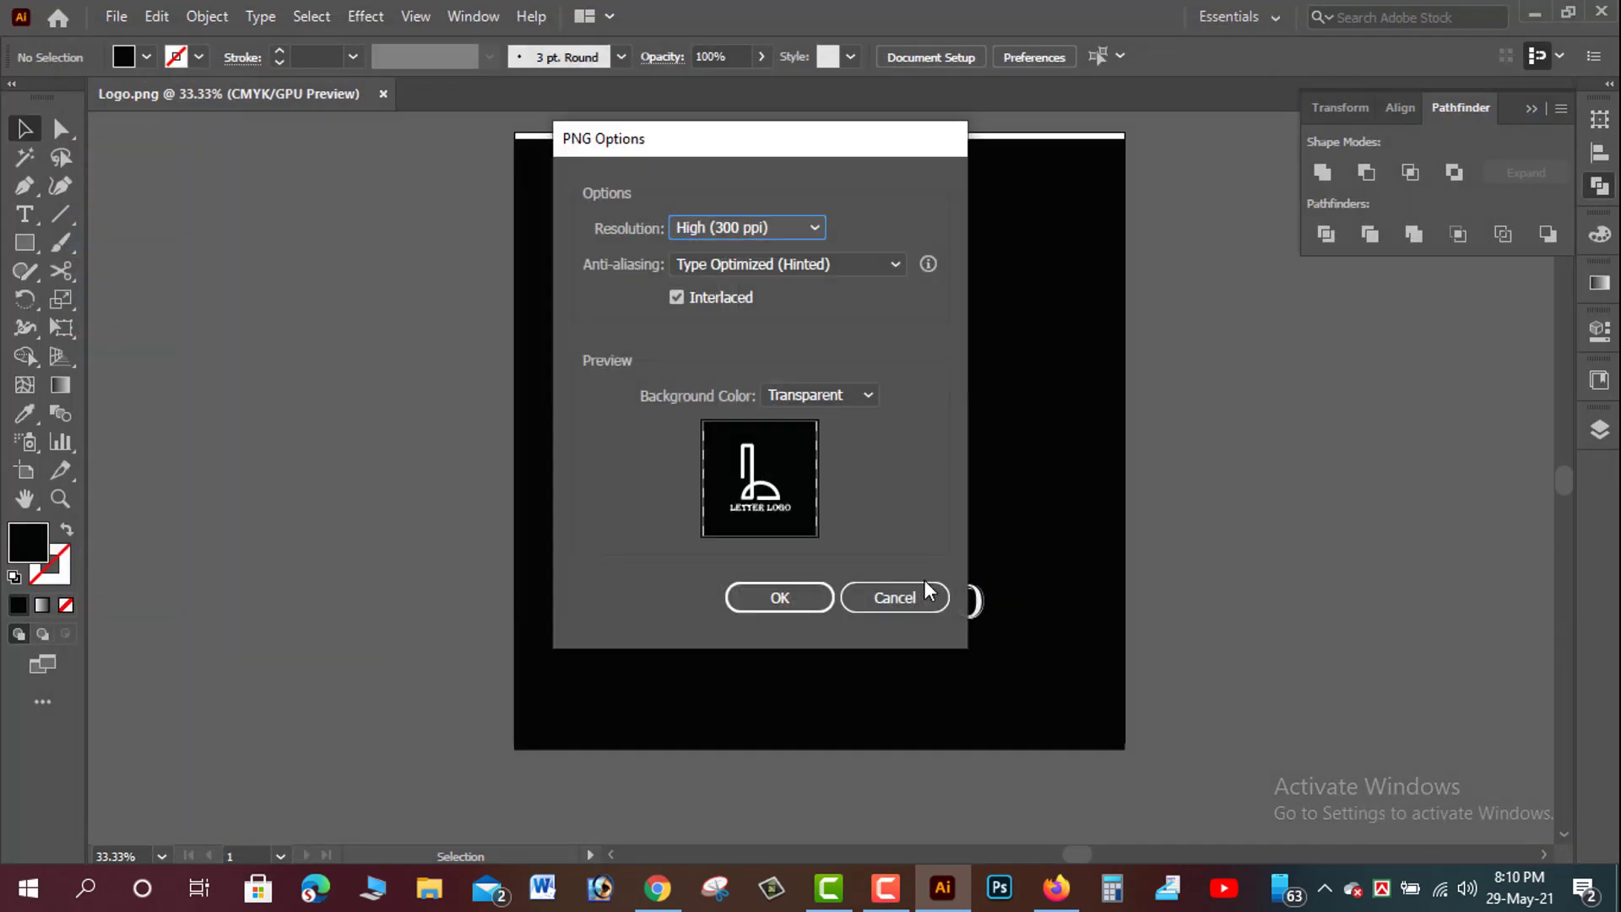
left_click(805, 595)
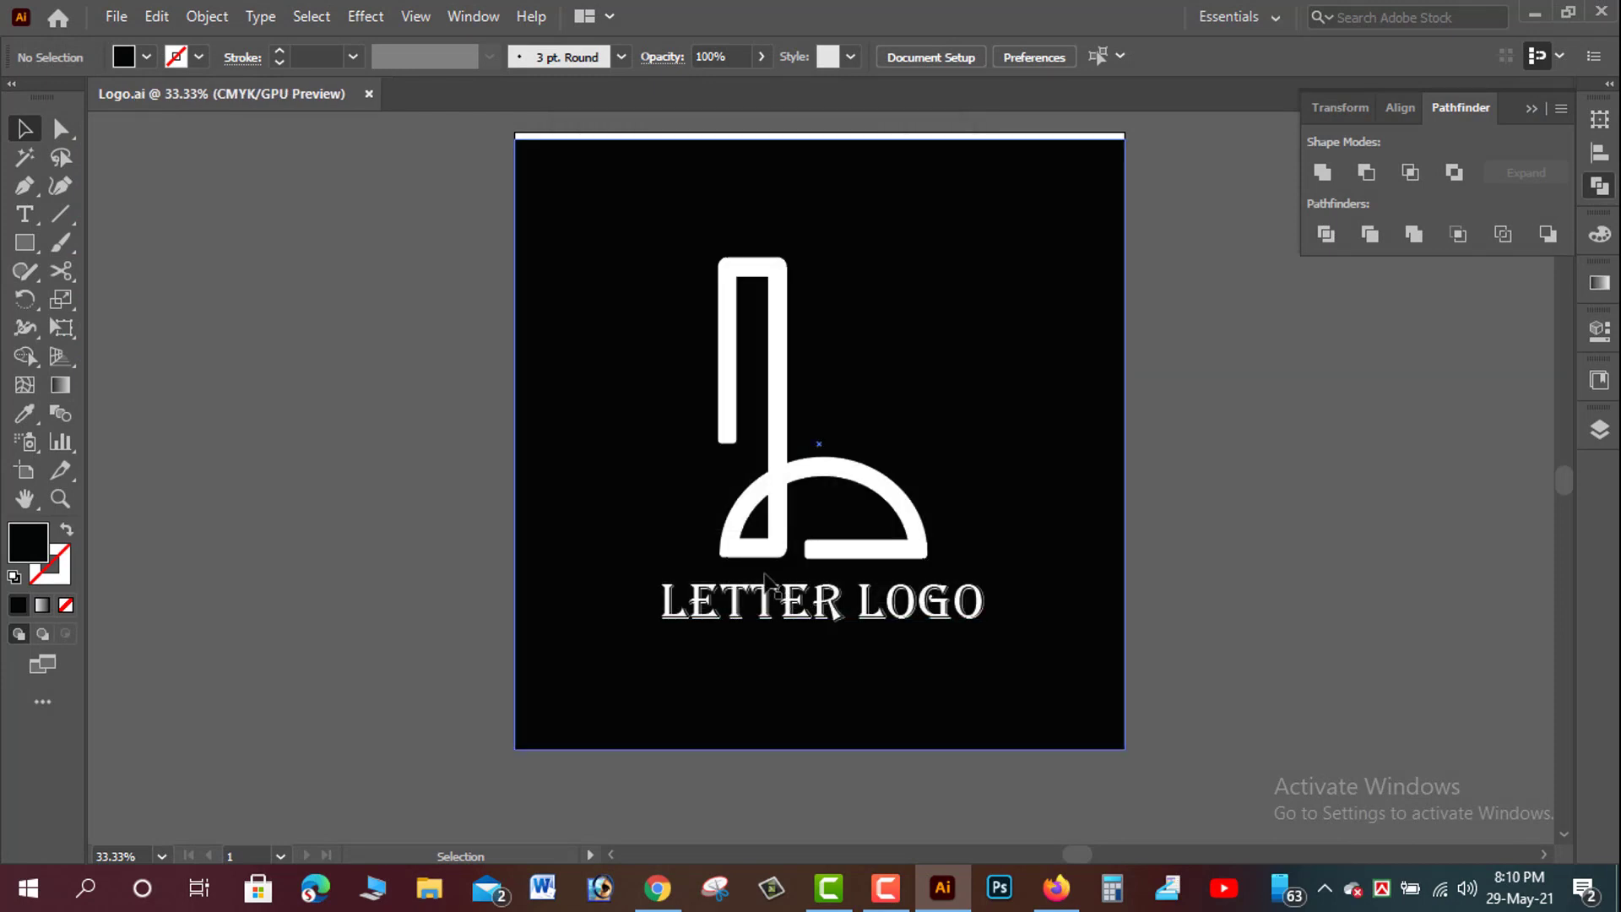
- In File Explorer, browse to Desktop > Letter Logo and open Logo.png in Photos
left_click(363, 895)
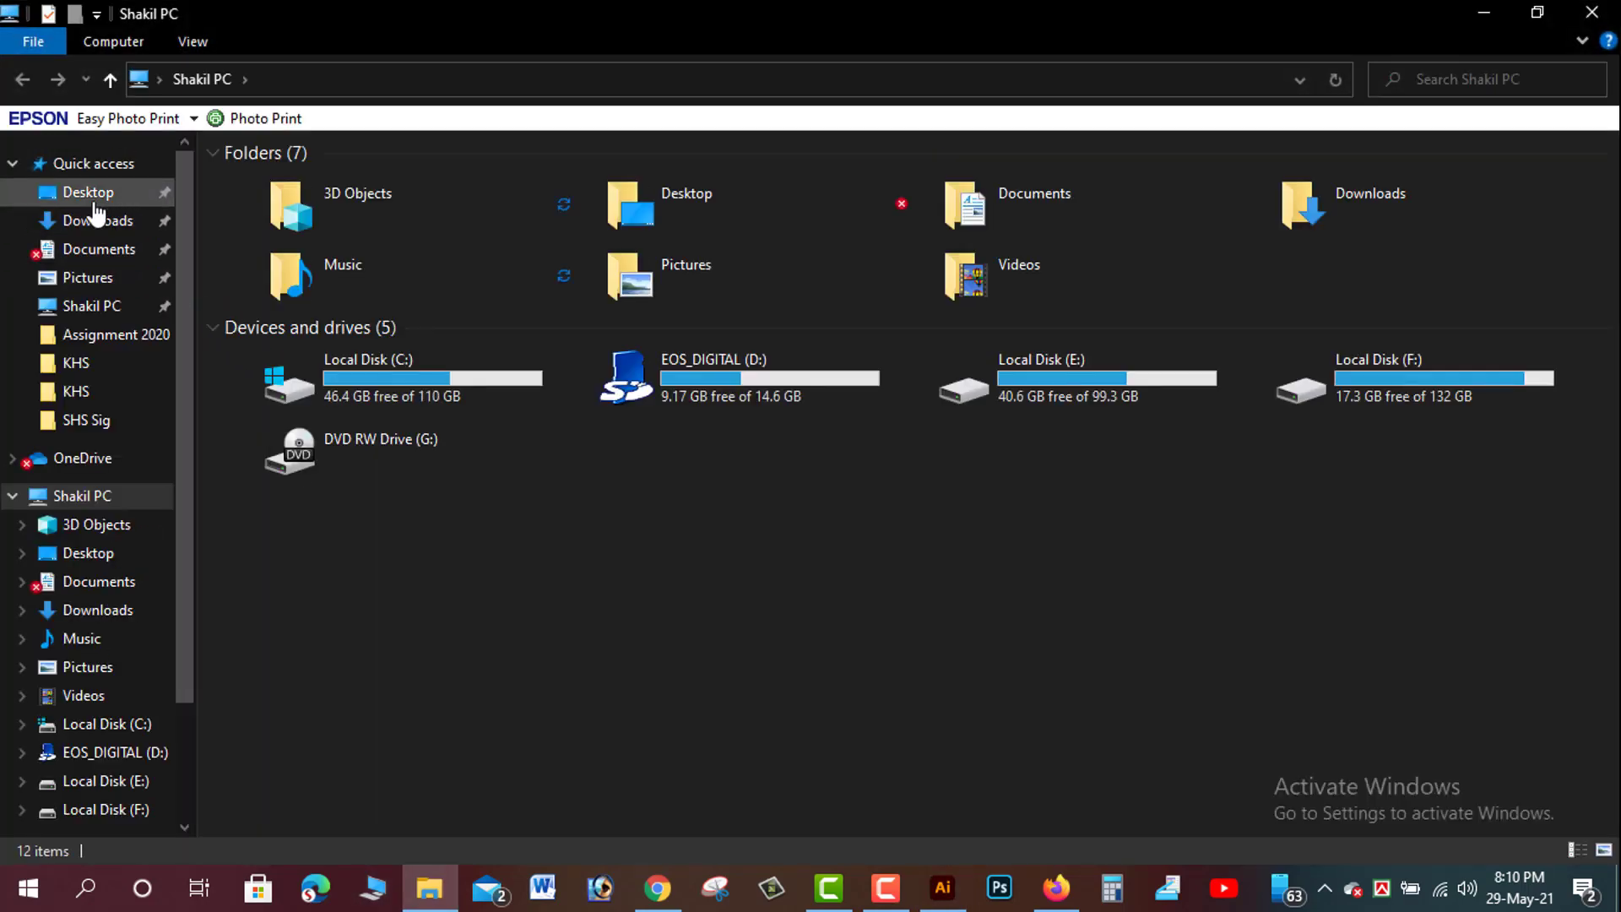
left_click(93, 196)
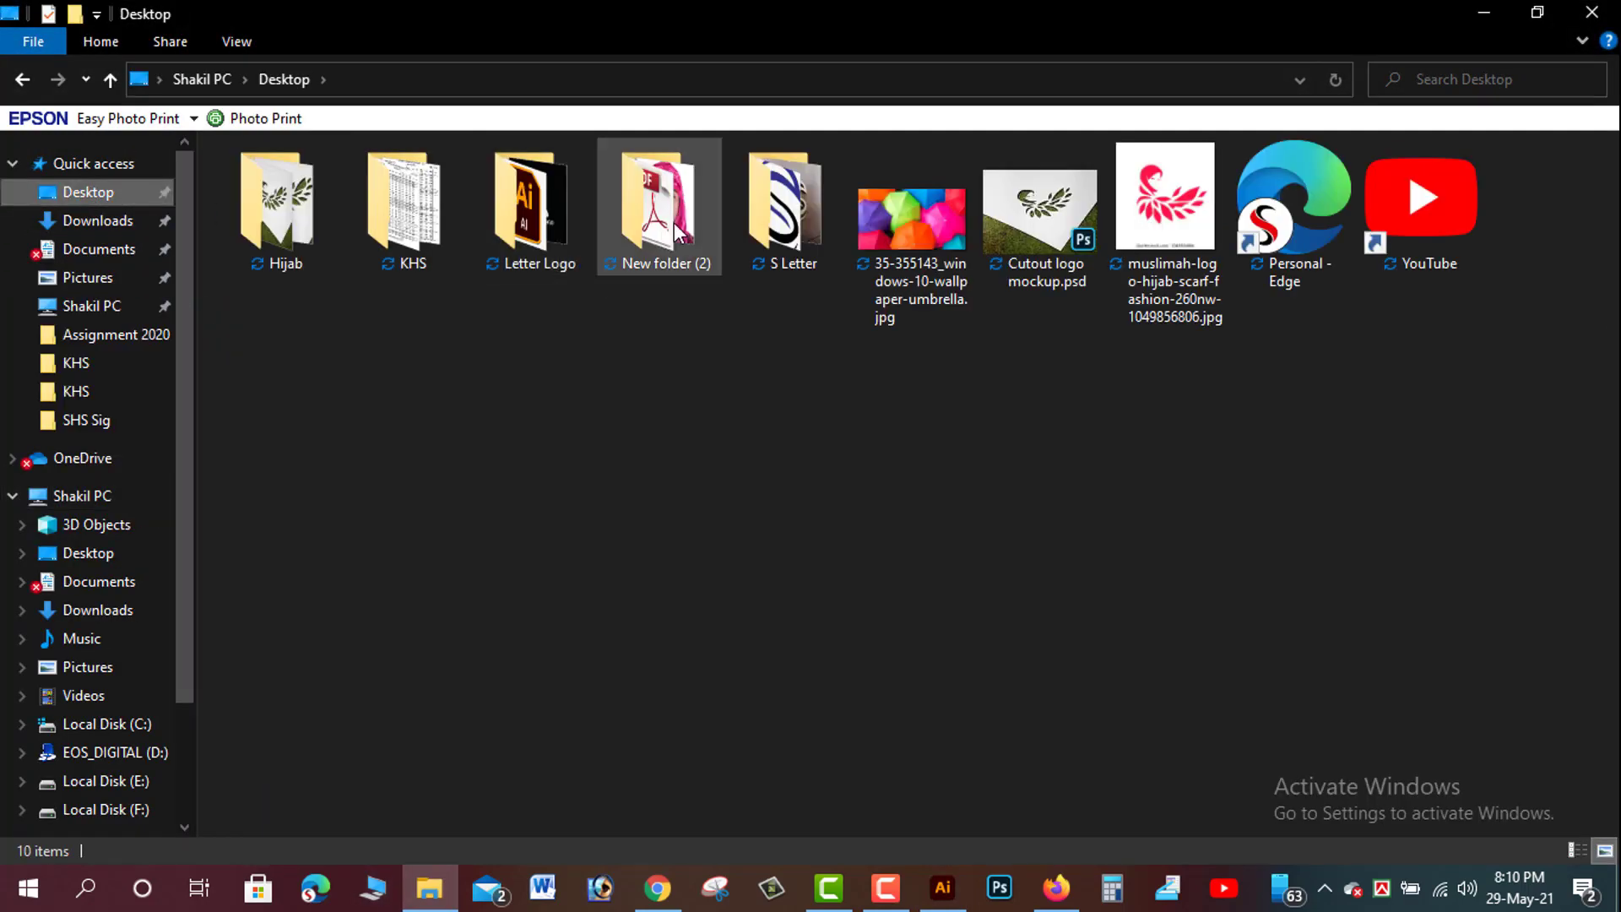
double_click(485, 196)
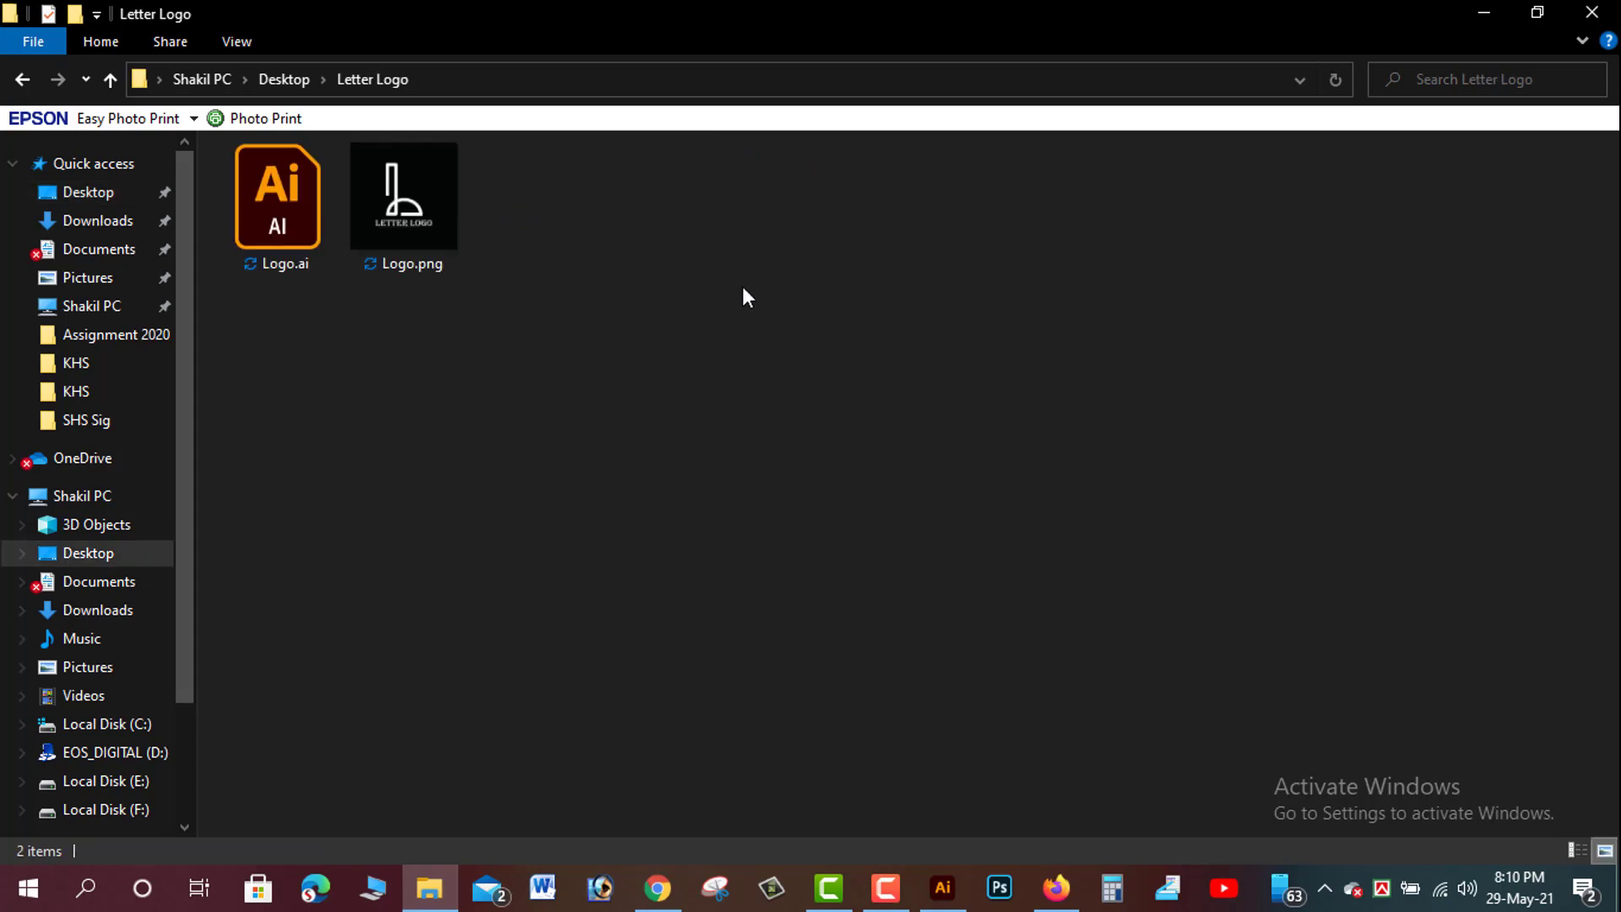
left_click(397, 218)
double_click(394, 216)
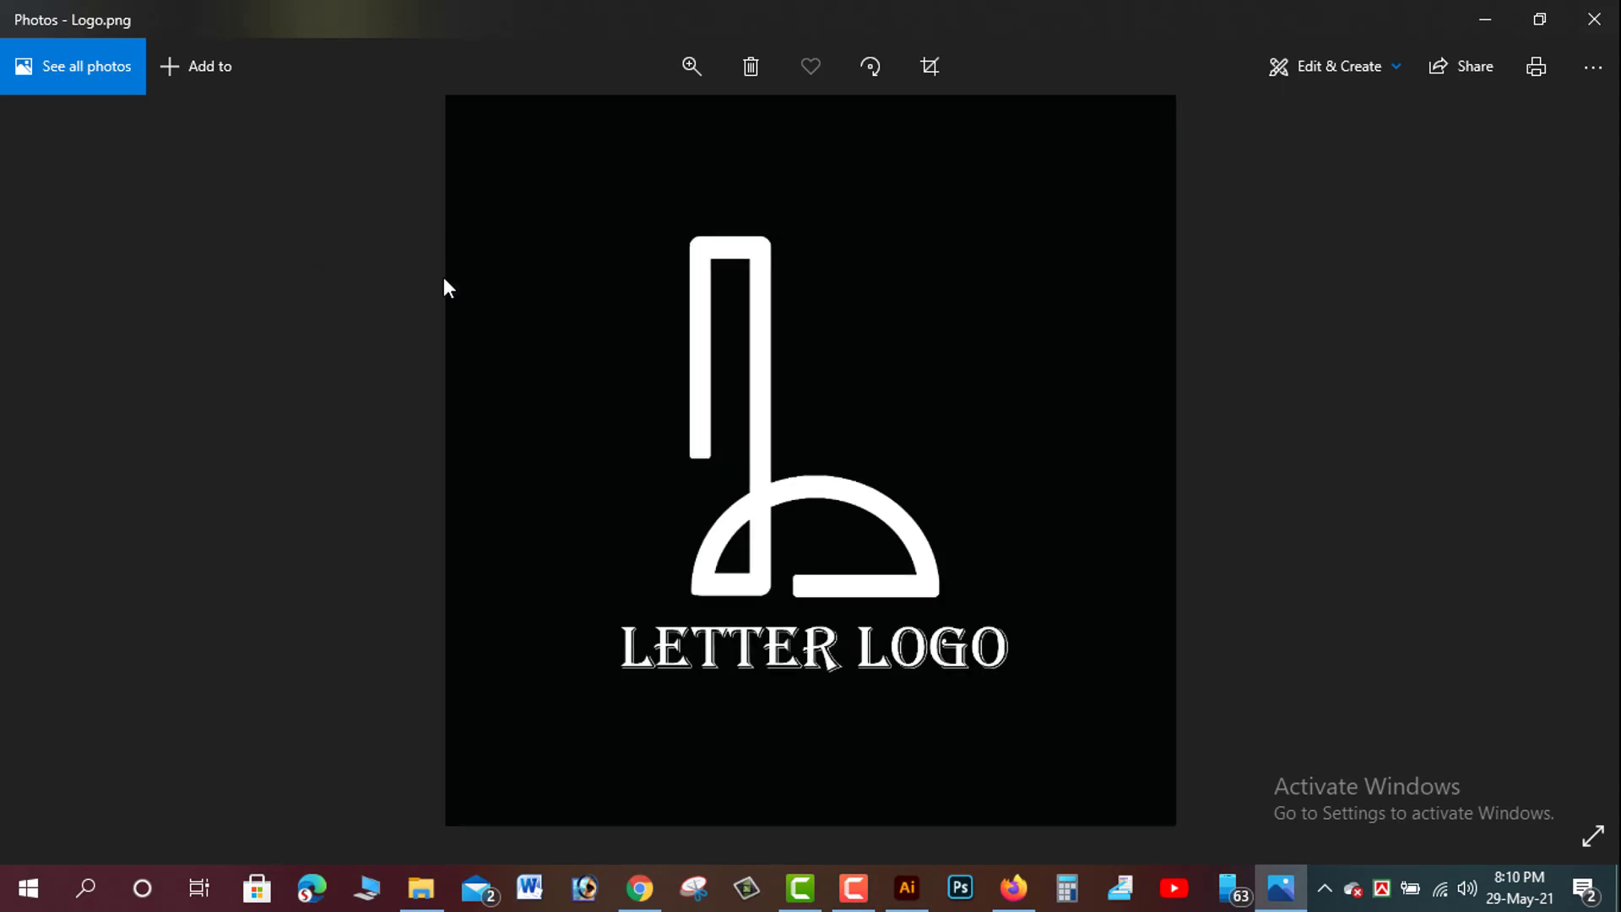
left_click(850, 902)
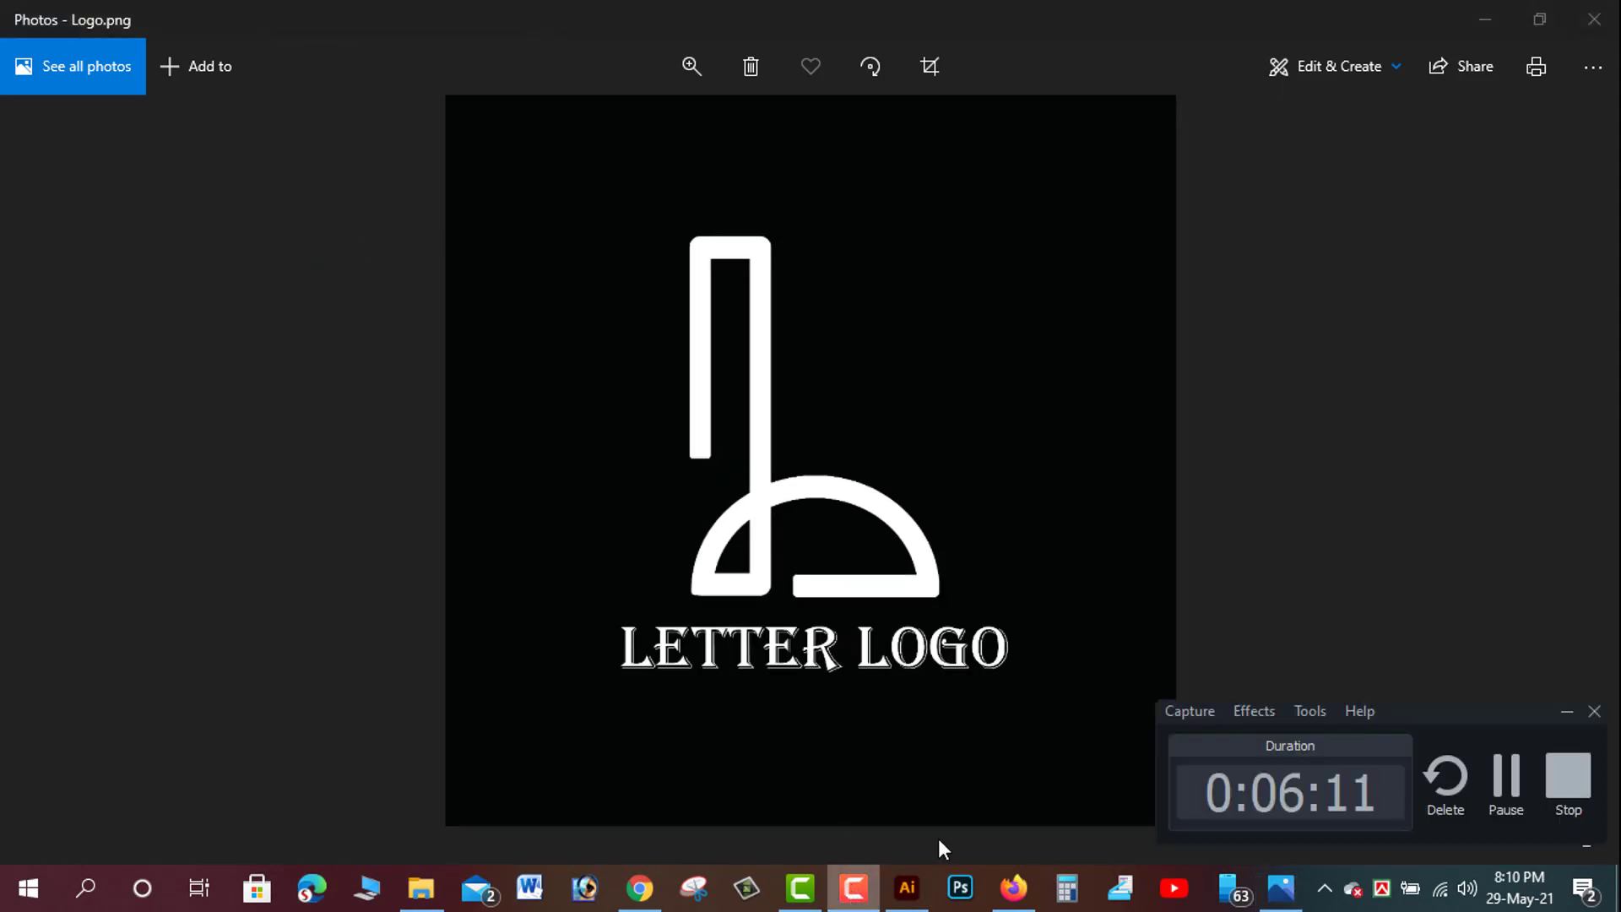